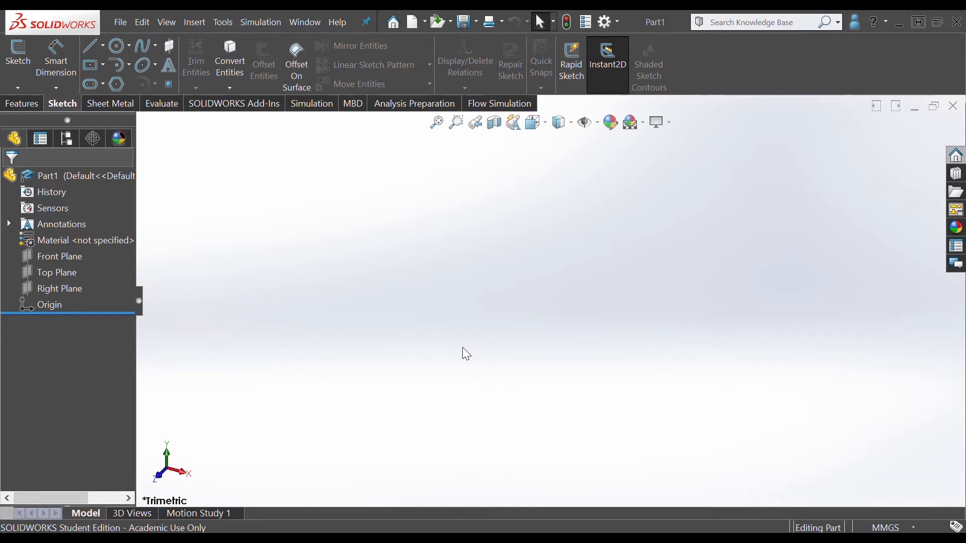
Start a sketch on the Front Plane and draw a circle about 123 mm in diameter centred on the origin
{"action": "left_click", "coordinate": [65, 259]}
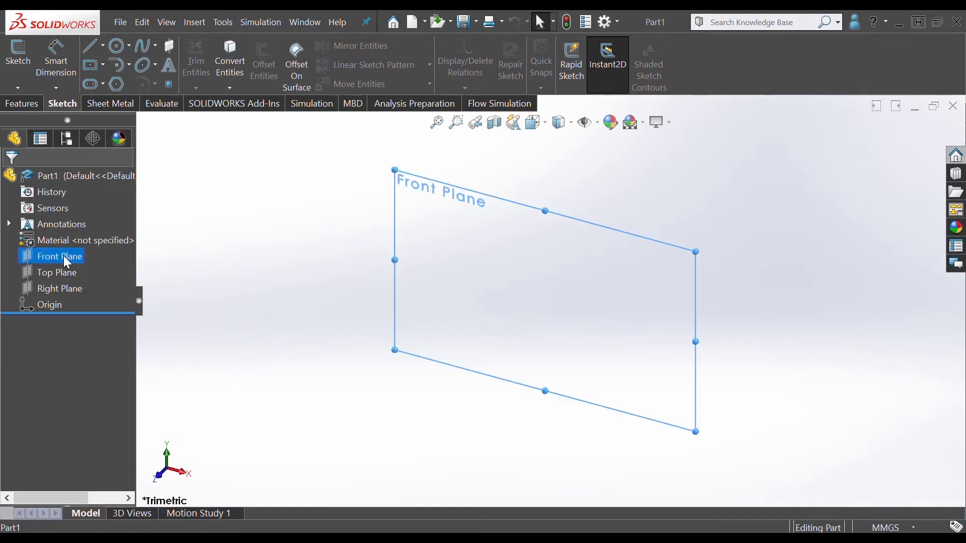
{"action": "left_click", "coordinate": [75, 234]}
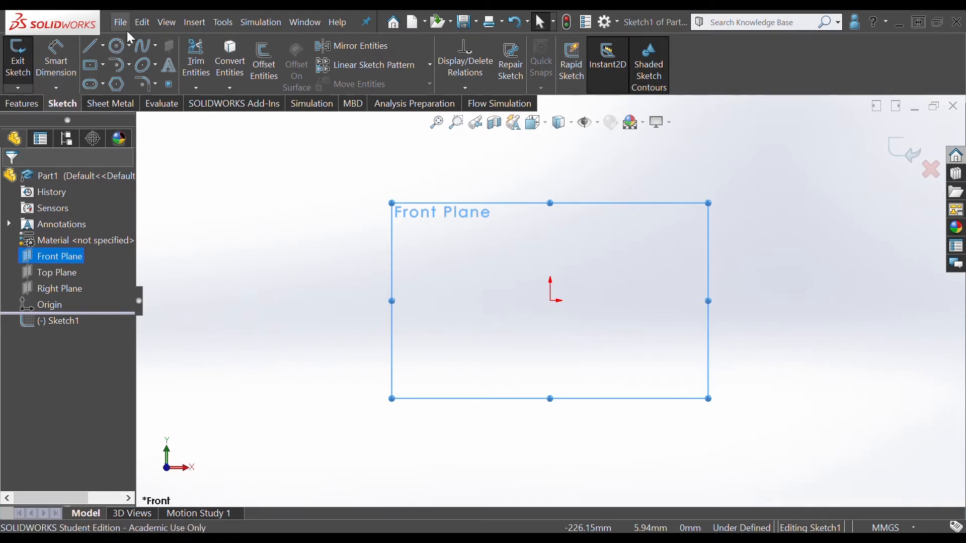
{"action": "left_click", "coordinate": [117, 50]}
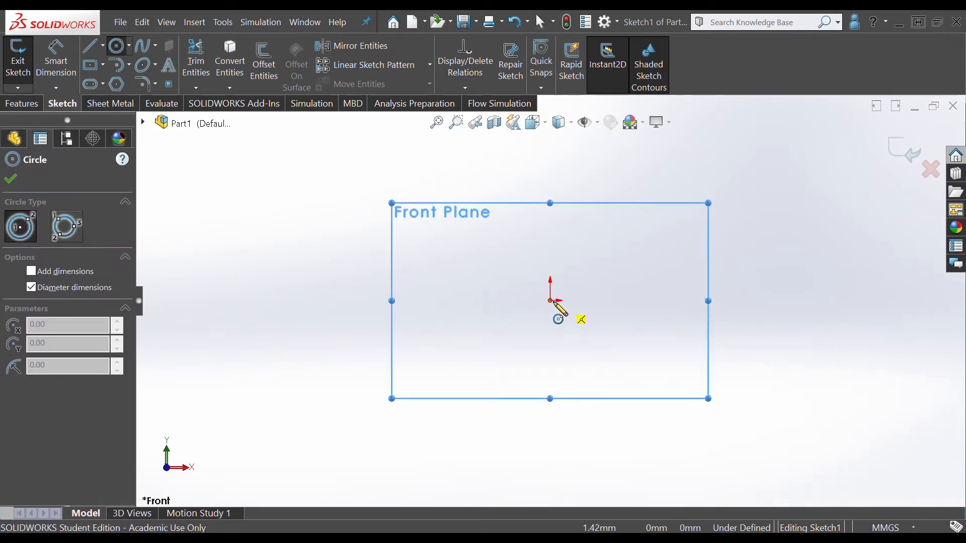
{"action": "left_click", "coordinate": [550, 300]}
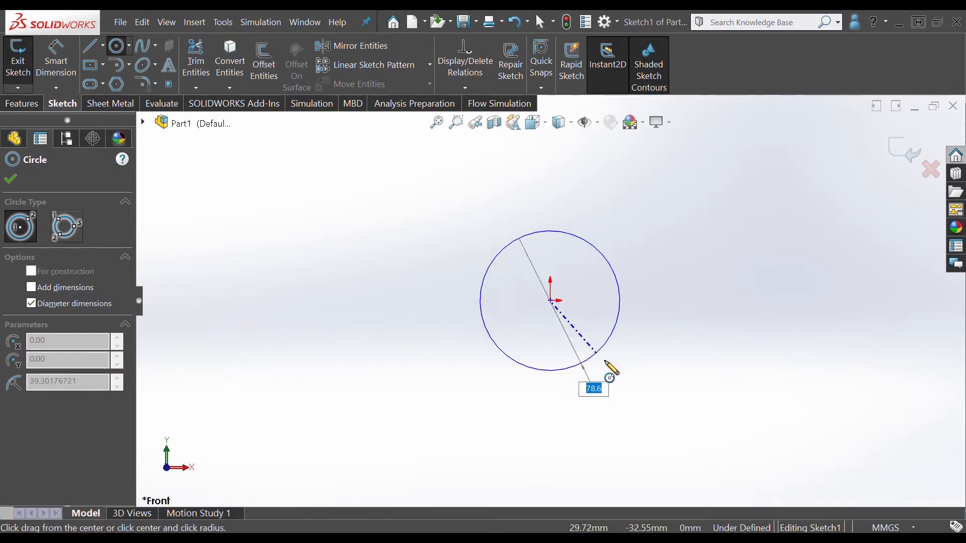
{"action": "left_click", "coordinate": [633, 376]}
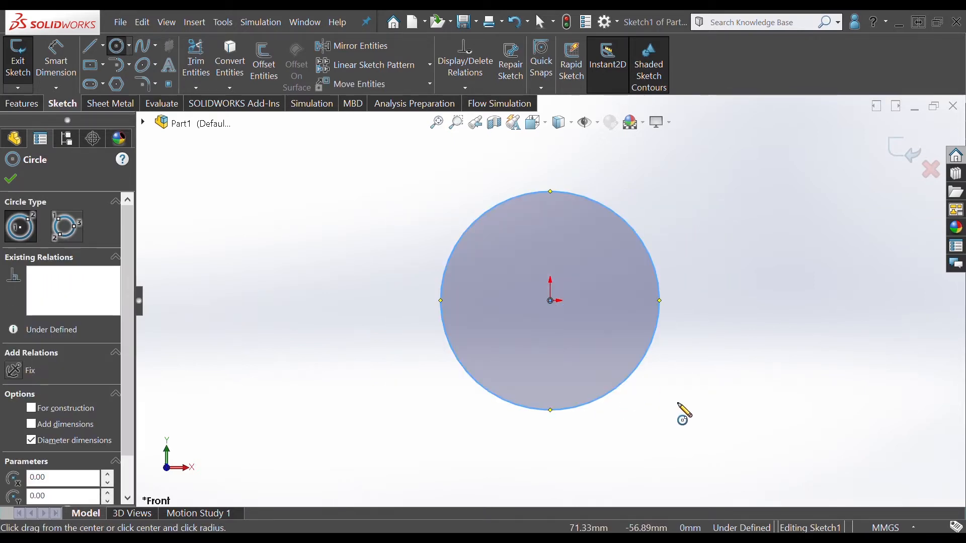
{"action": "left_click", "coordinate": [10, 179]}
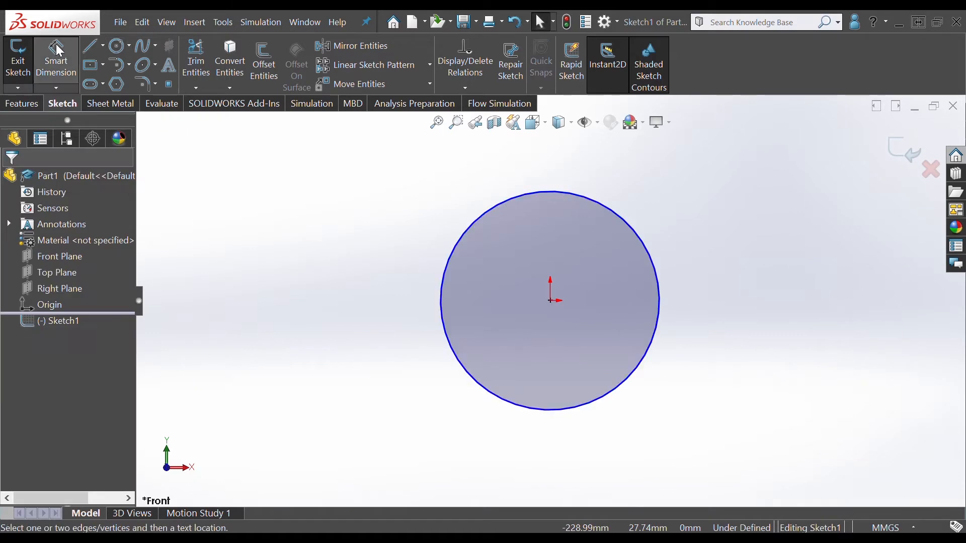
Dimension the circle's diameter and set it to 3 mm
{"action": "left_click", "coordinate": [443, 271]}
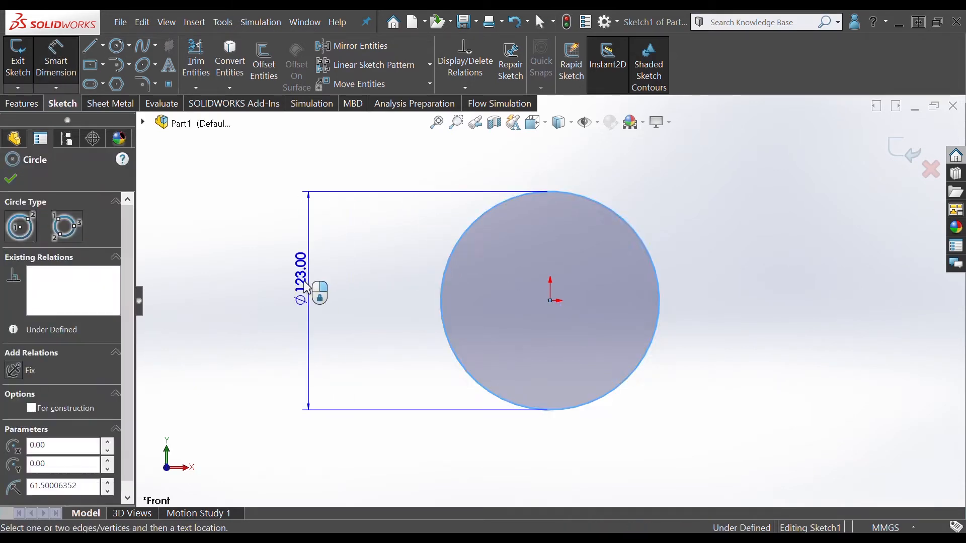
{"action": "left_click", "coordinate": [297, 289]}
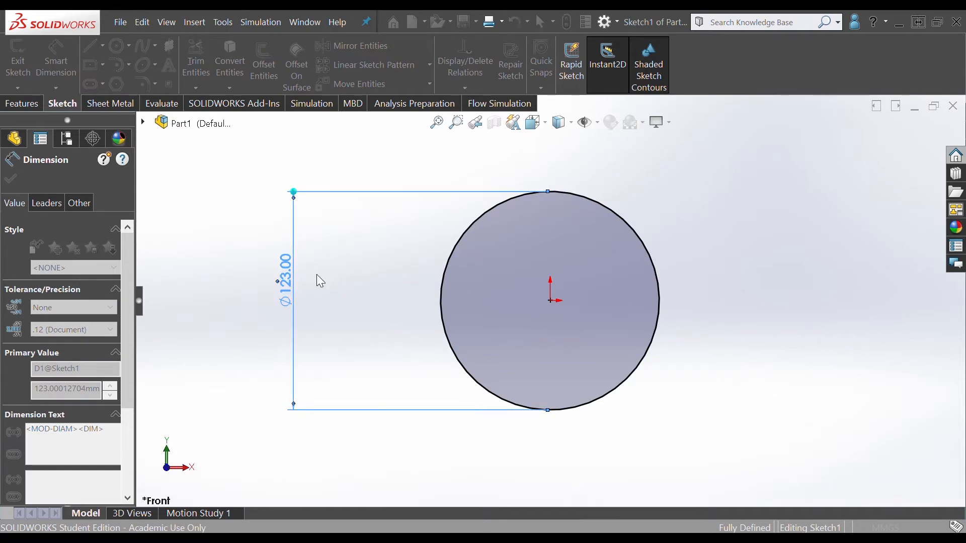
{"action": "type", "text": "3"}
{"action": "key", "text": "Return"}
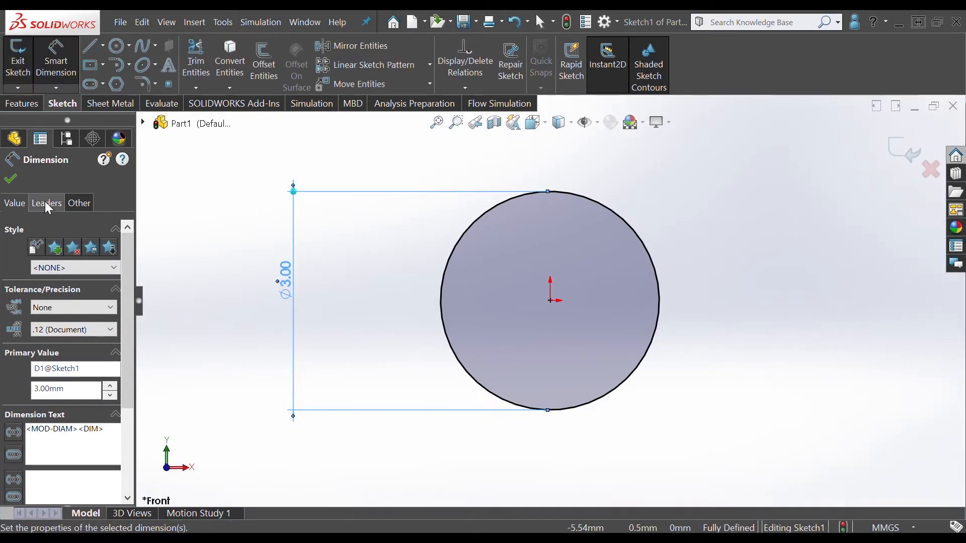
{"action": "left_click", "coordinate": [10, 179]}
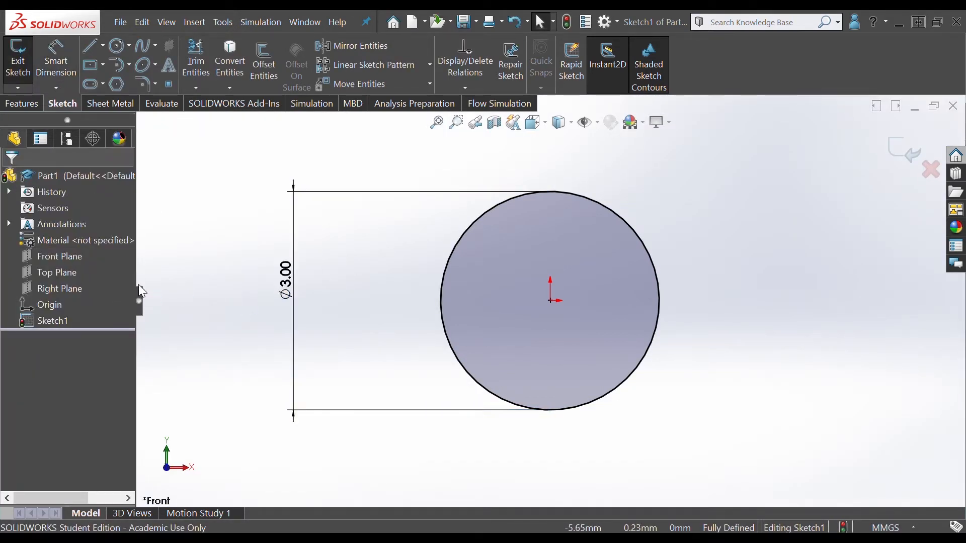
Extrude the circle as a blind boss 20 mm deep
{"action": "left_click", "coordinate": [27, 109]}
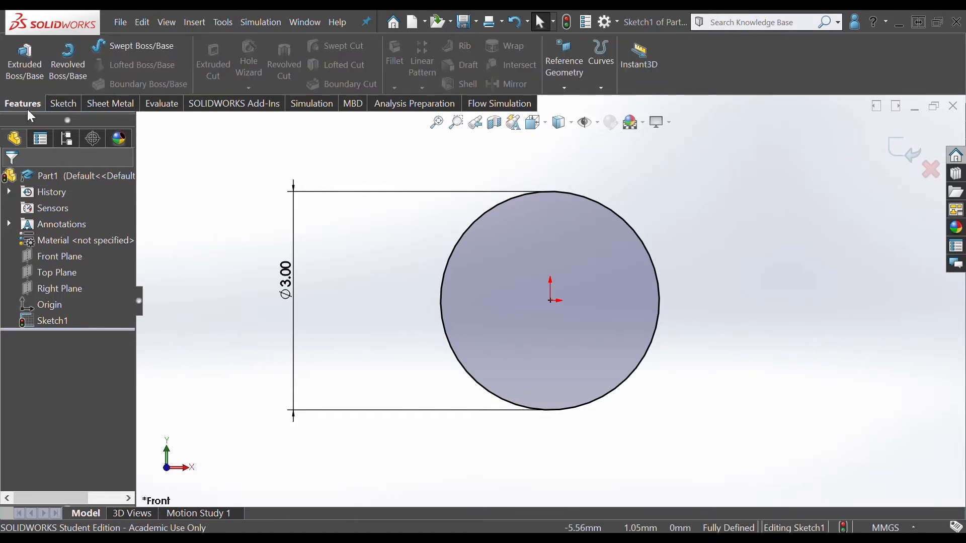
{"action": "left_click", "coordinate": [23, 62]}
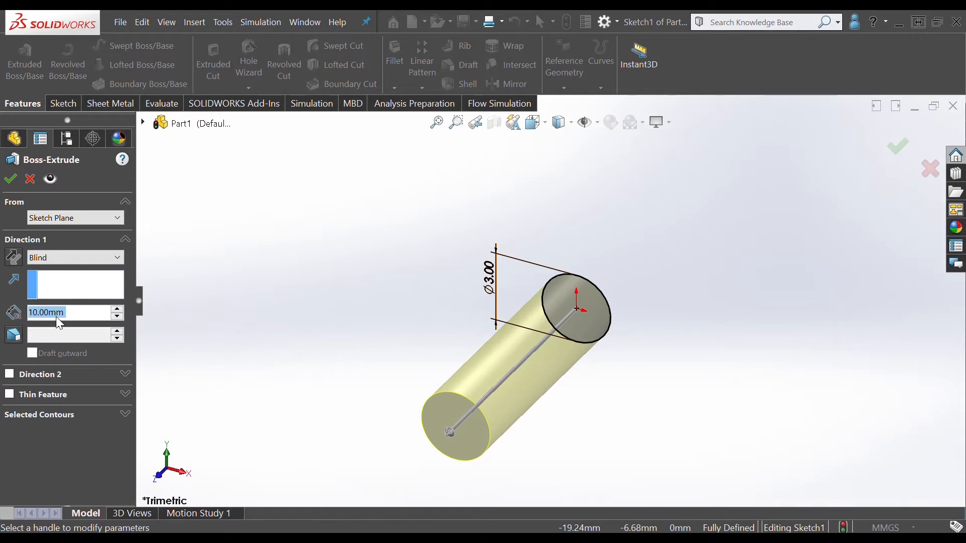
{"action": "type", "text": "20"}
{"action": "key", "text": "Return"}
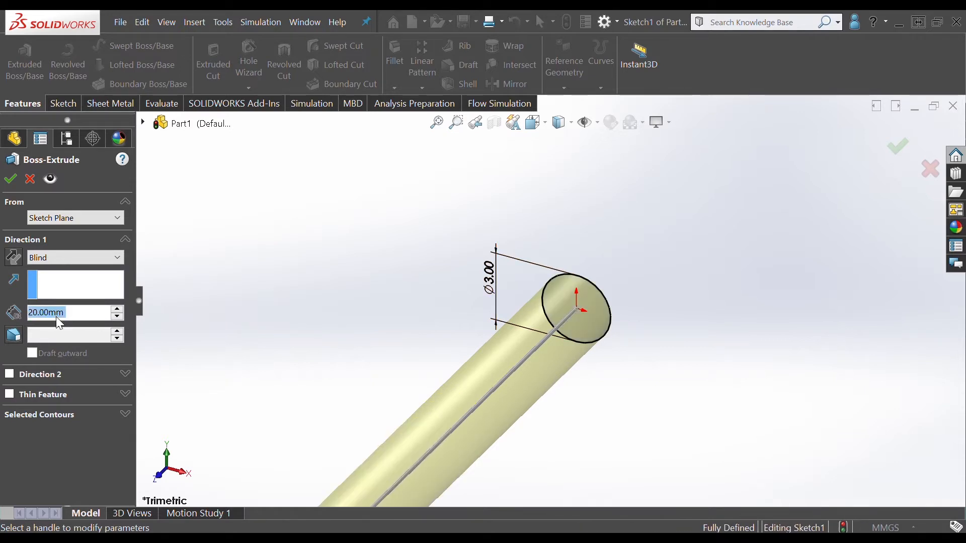
{"action": "scroll", "coordinate": [359, 441], "scroll_direction": "up", "scroll_amount": 3}
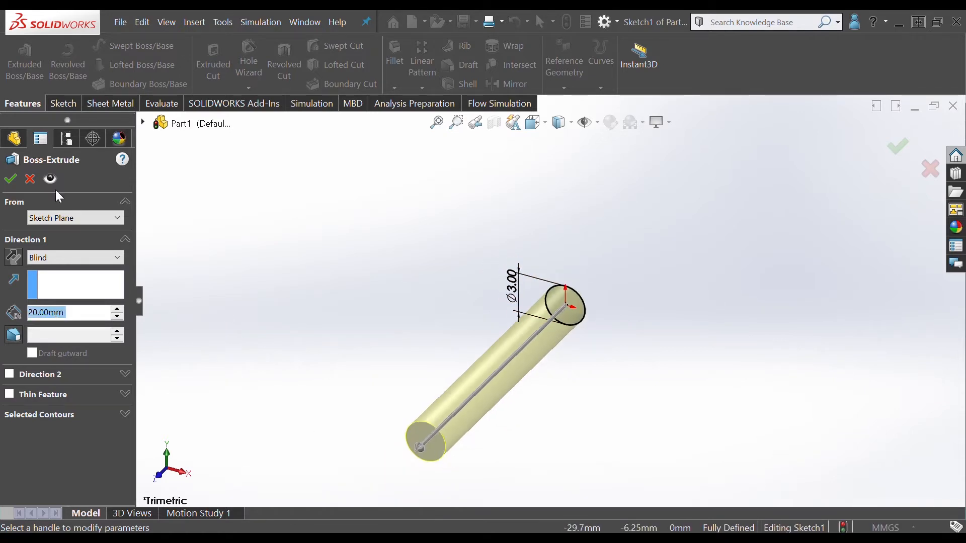
{"action": "left_click", "coordinate": [10, 182]}
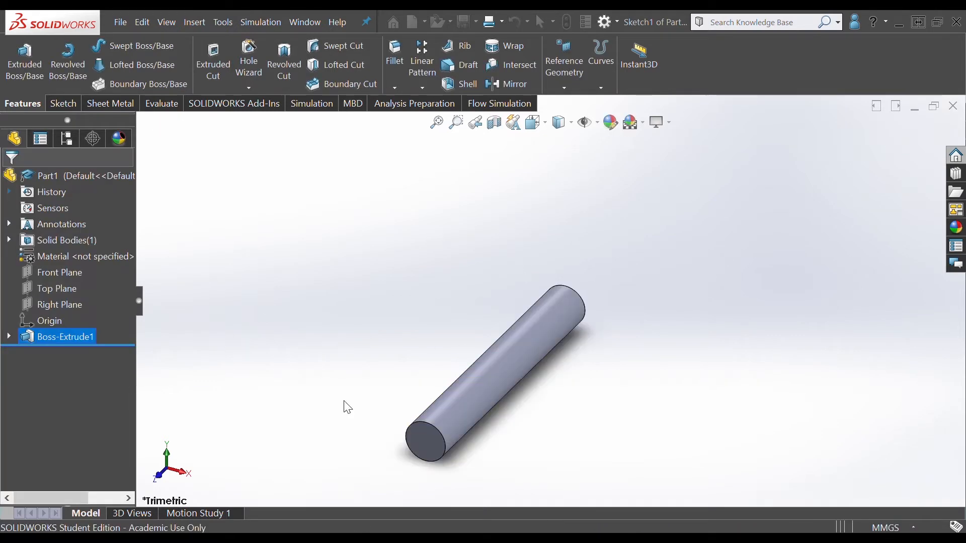
Start a sketch on the cylinder's rear end face, viewed head-on, and convert the face's circular edge into sketch geometry
{"action": "middle_click_drag", "start_coordinate": [503, 466], "coordinate": [545, 421]}
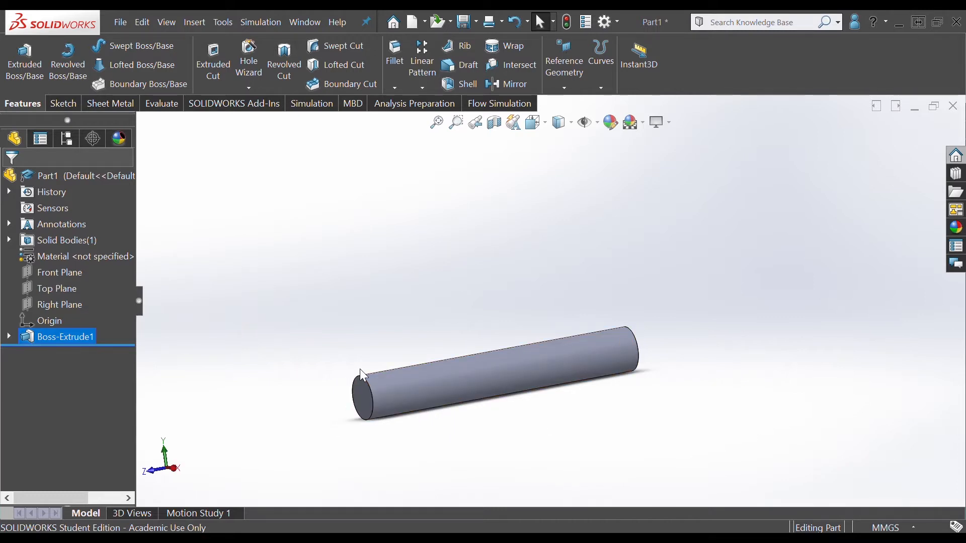
{"action": "middle_click_drag", "start_coordinate": [517, 440], "coordinate": [398, 505]}
{"action": "left_click", "coordinate": [511, 402]}
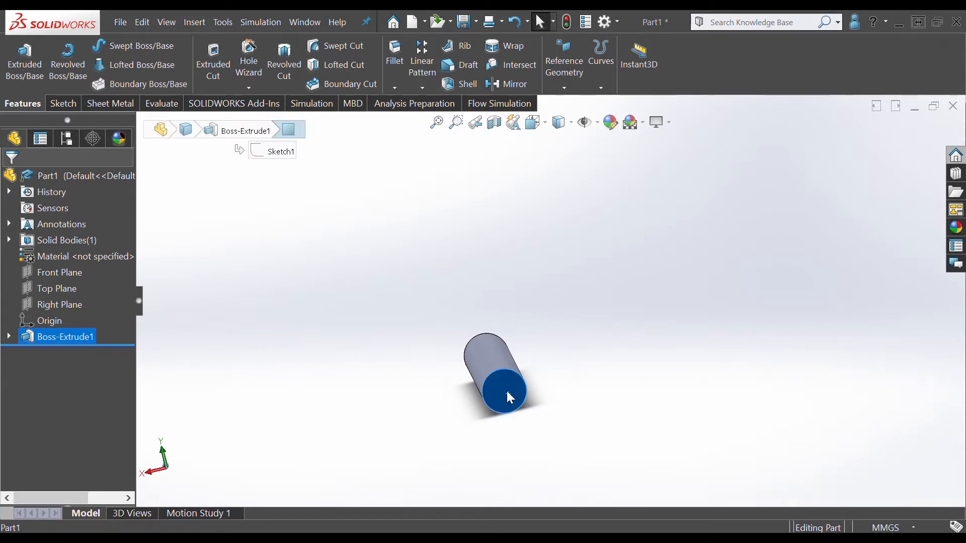
{"action": "key", "text": "space"}
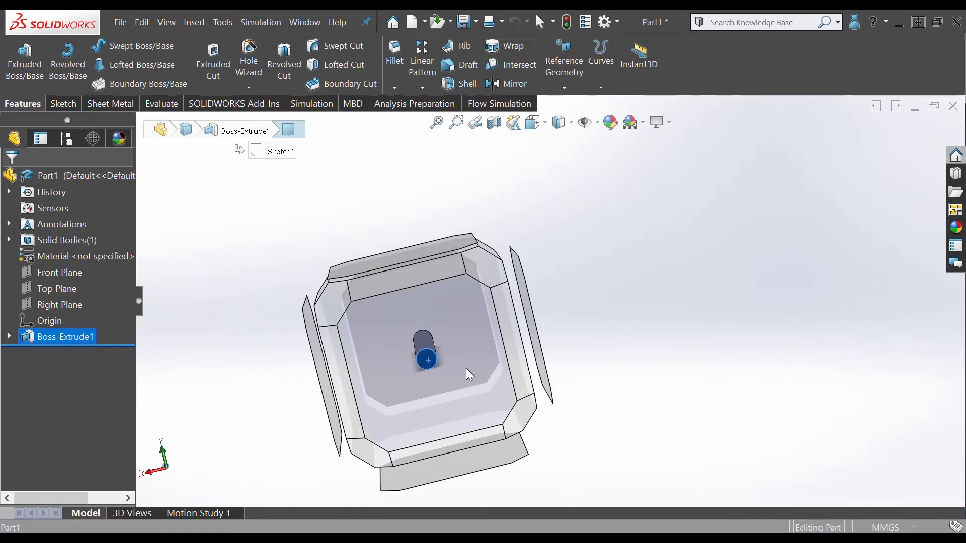
{"action": "left_click", "coordinate": [443, 381]}
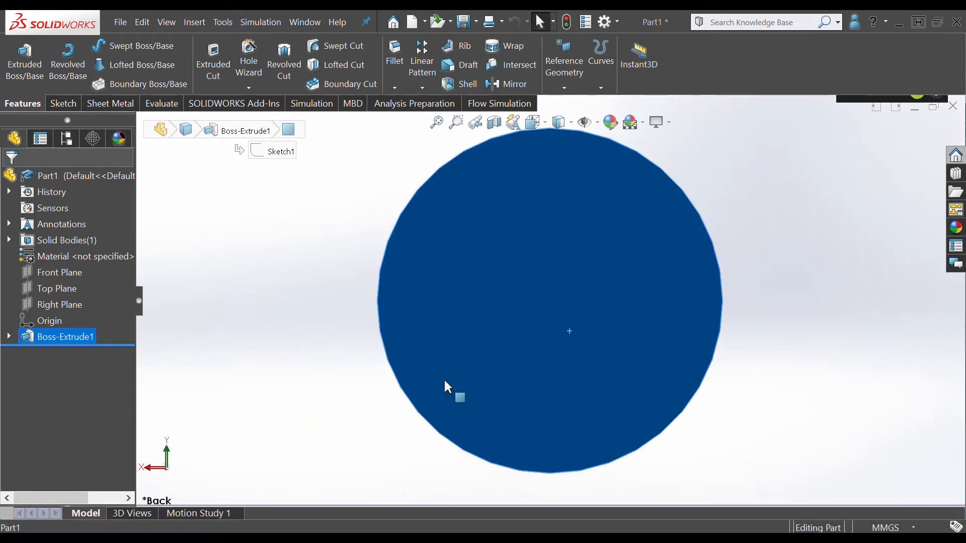
{"action": "scroll", "coordinate": [547, 303], "scroll_direction": "up", "scroll_amount": 1}
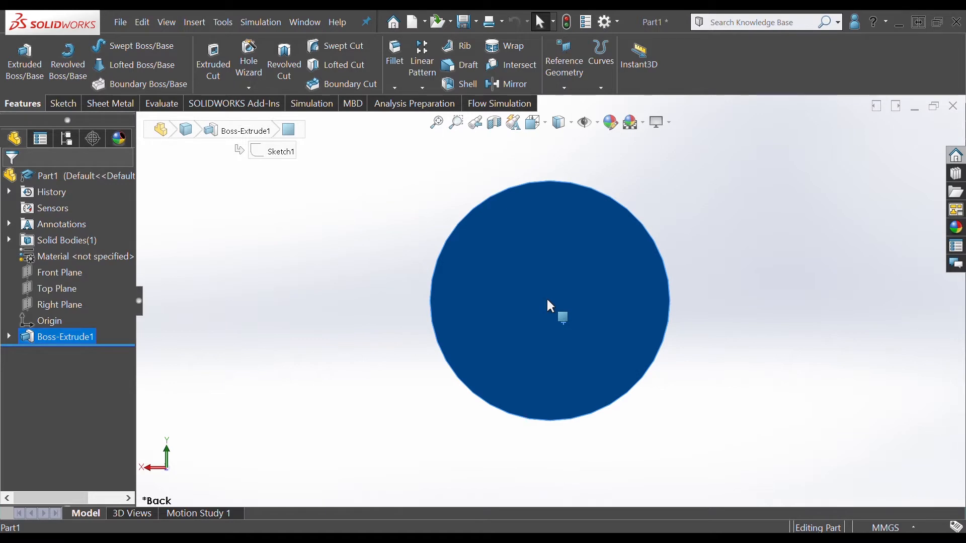
{"action": "left_click", "coordinate": [59, 103]}
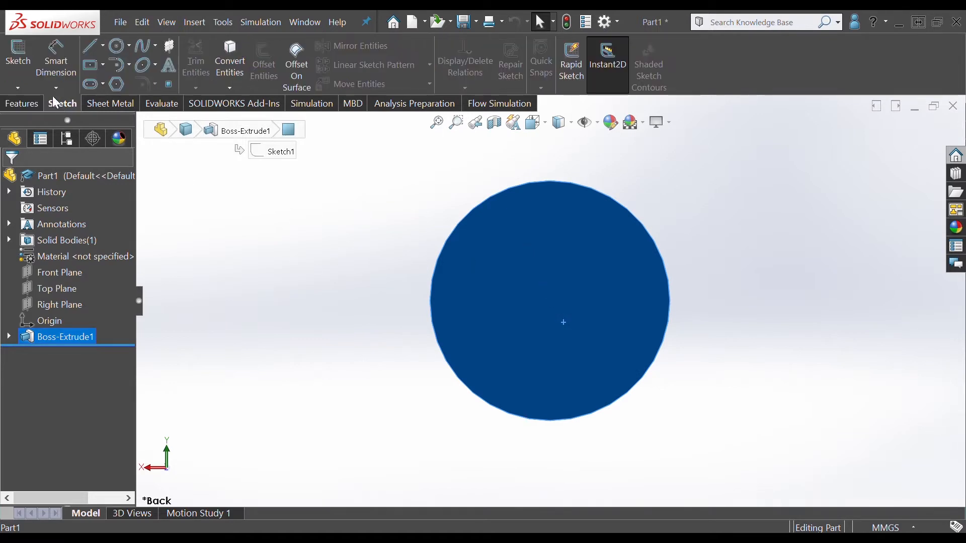
{"action": "left_click", "coordinate": [17, 59]}
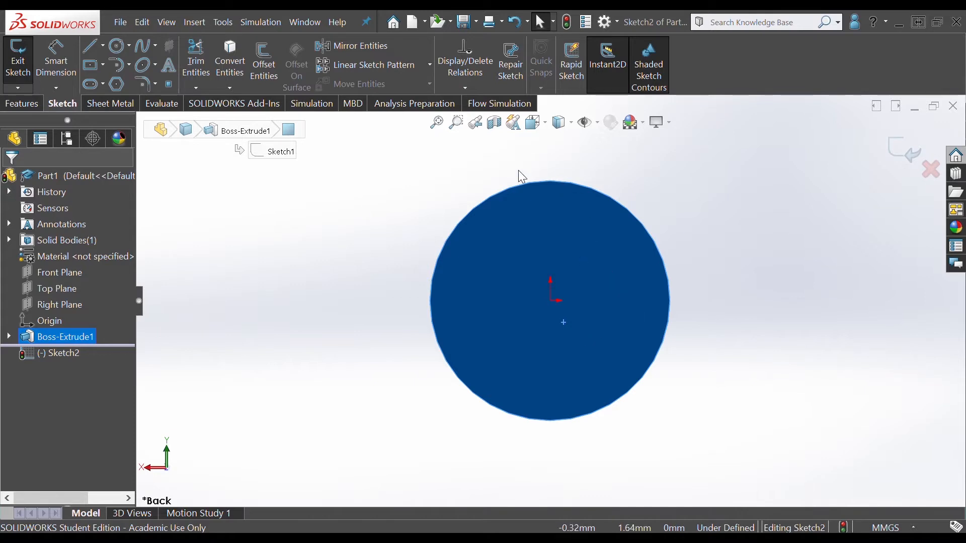
{"action": "left_click", "coordinate": [237, 74]}
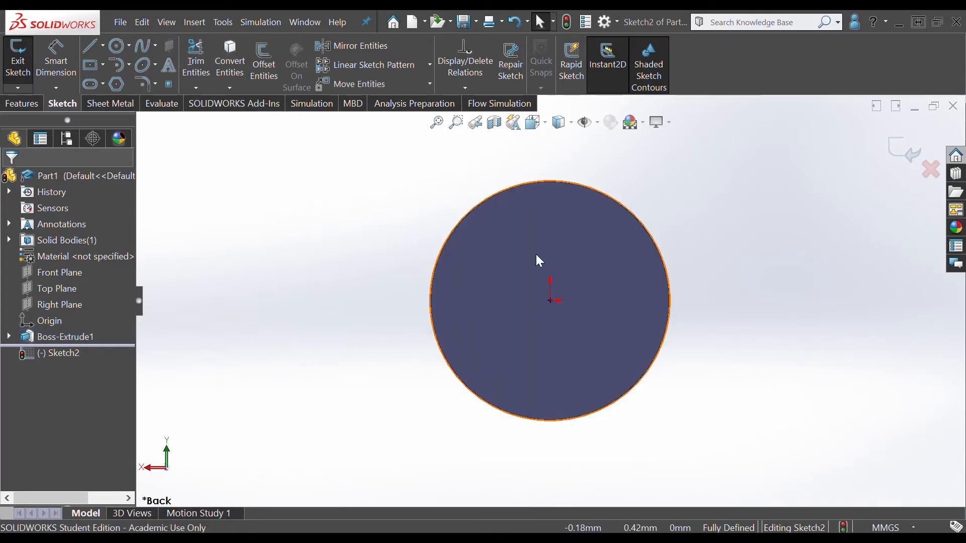
Set up a blind boss extrusion of the converted circle away from the cylinder with a depth of 17 mm
{"action": "middle_click_drag", "start_coordinate": [329, 346], "coordinate": [365, 358]}
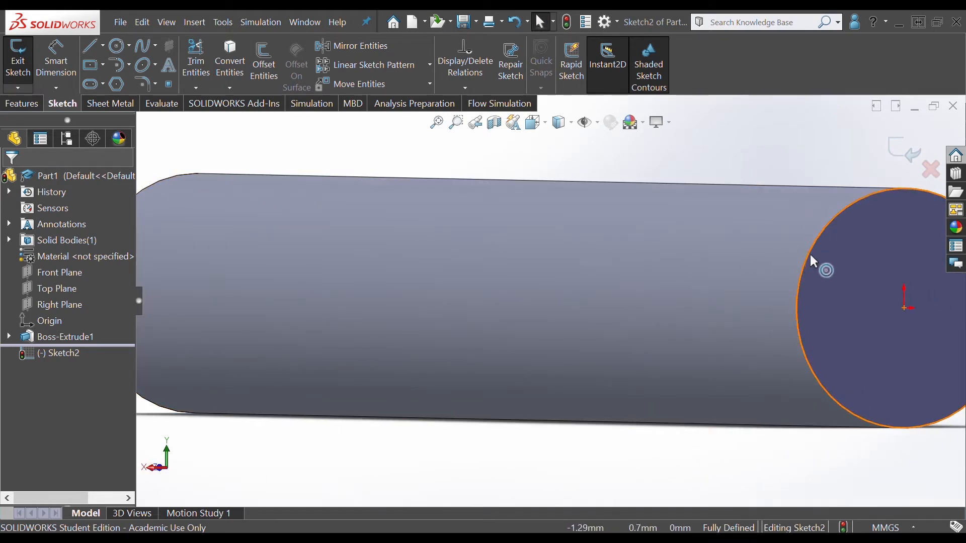
{"action": "mouse_move", "coordinate": [718, 444]}
{"action": "middle_mouse_down"}
{"action": "mouse_move", "coordinate": [670, 440]}
{"action": "mouse_move", "coordinate": [707, 455]}
{"action": "mouse_move", "coordinate": [706, 447]}
{"action": "middle_mouse_up"}
{"action": "scroll", "coordinate": [705, 445], "scroll_direction": "up", "scroll_amount": 1}
{"action": "scroll", "coordinate": [681, 324], "scroll_direction": "up", "scroll_amount": 5}
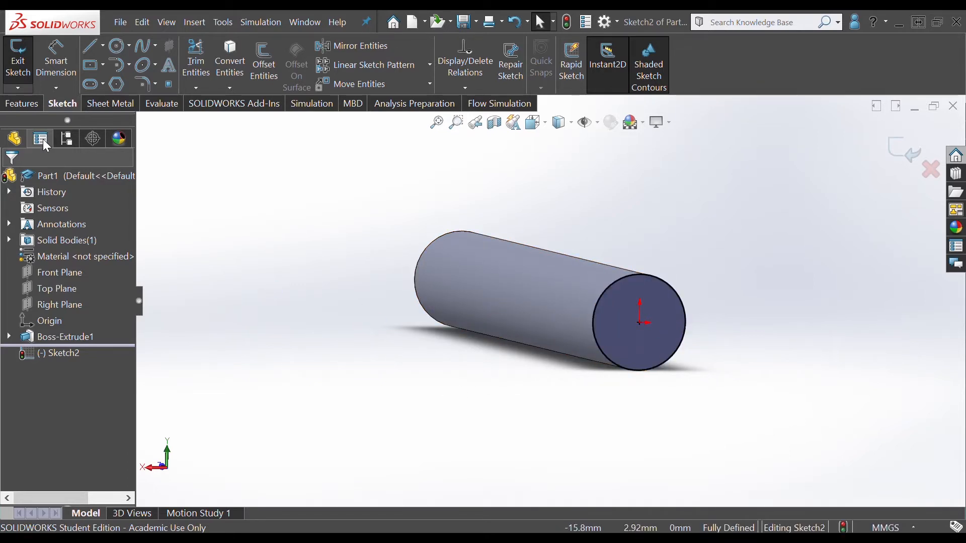
{"action": "left_click", "coordinate": [32, 105]}
{"action": "left_click", "coordinate": [28, 71]}
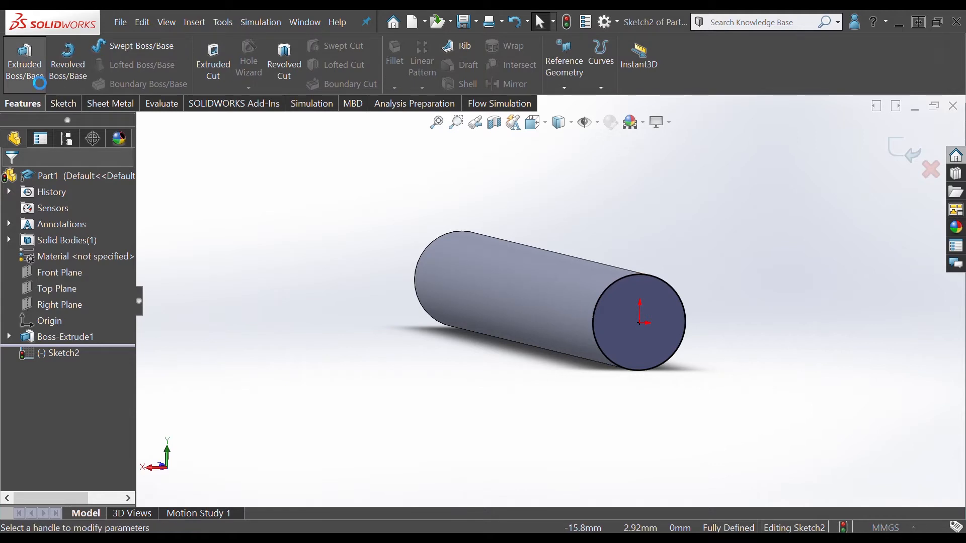
{"action": "middle_click_drag", "start_coordinate": [457, 362], "coordinate": [481, 371]}
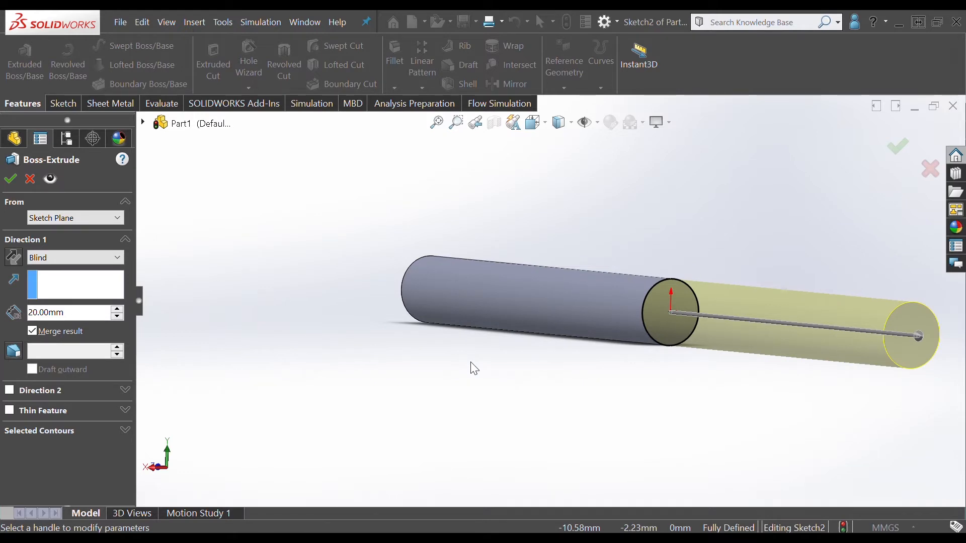
{"action": "left_click", "coordinate": [71, 315]}
{"action": "type", "text": "7"}
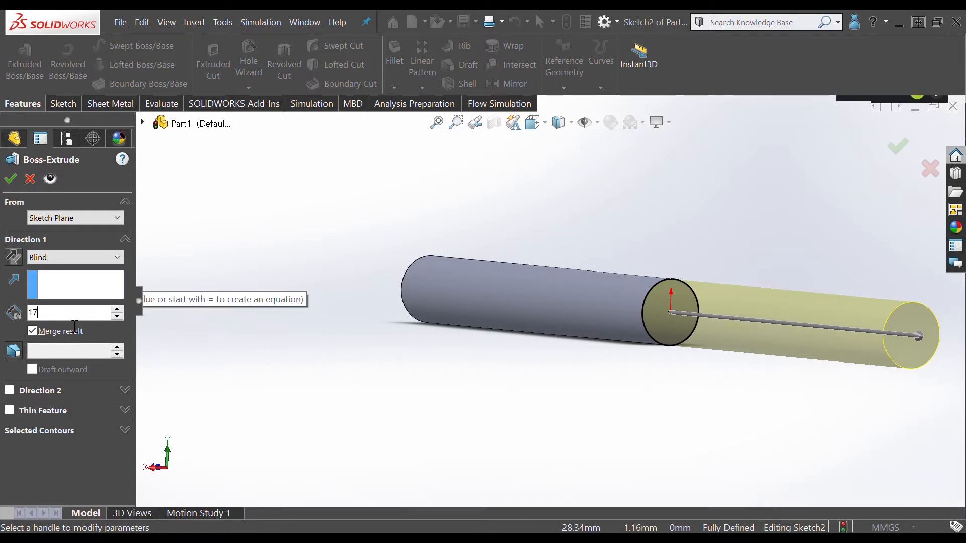
{"action": "key", "text": "Return"}
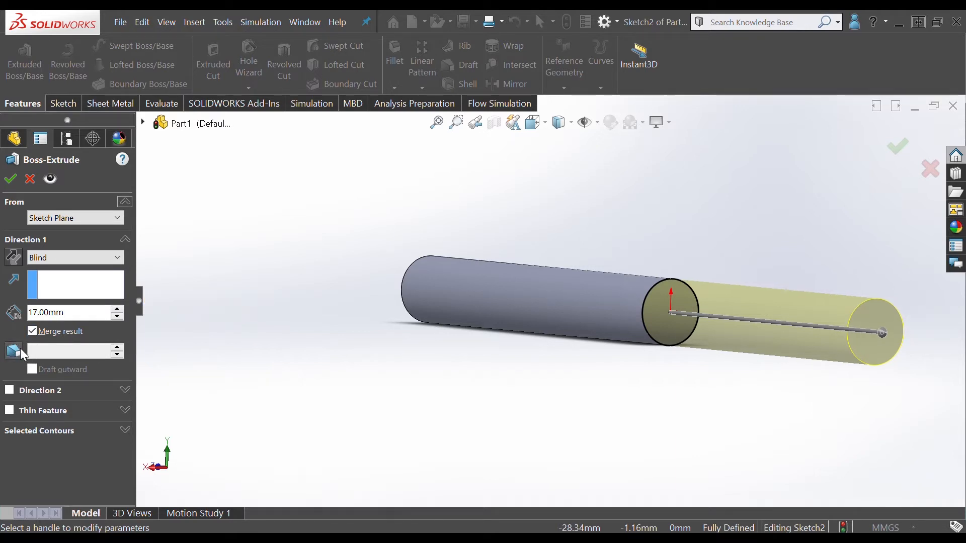
Add a 5-degree inward draft to the boss extrusion and complete it as a pointed tip
{"action": "left_click", "coordinate": [19, 353]}
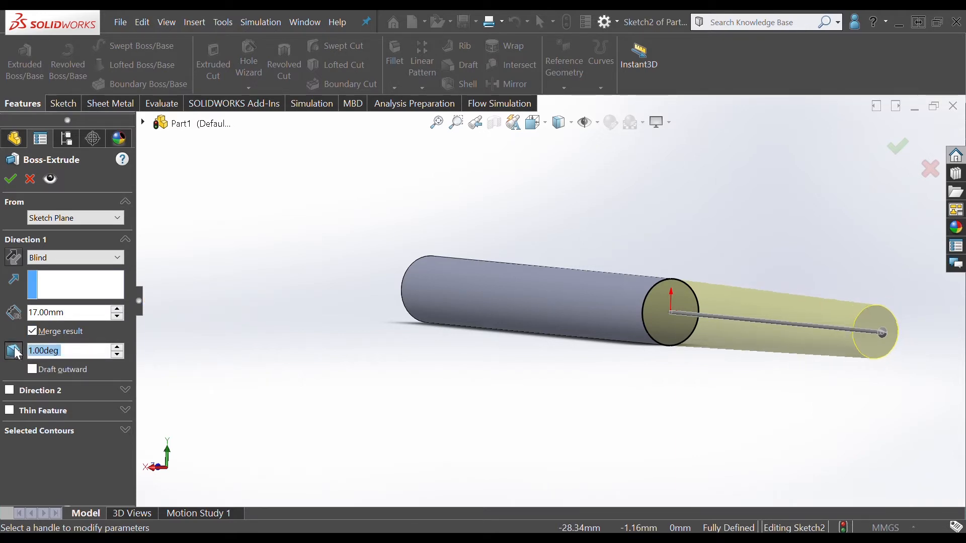
{"action": "type", "text": "5"}
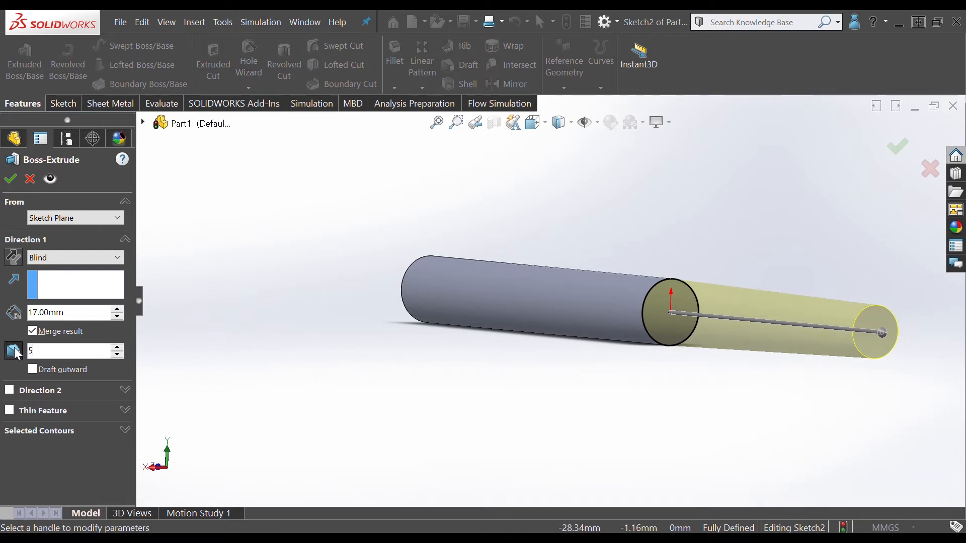
{"action": "key", "text": "Return"}
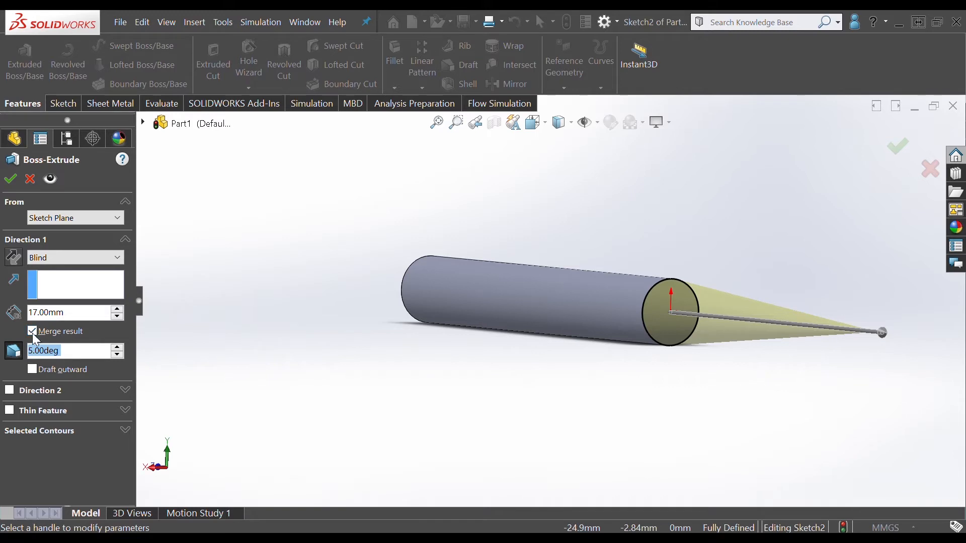
{"action": "left_click", "coordinate": [12, 180]}
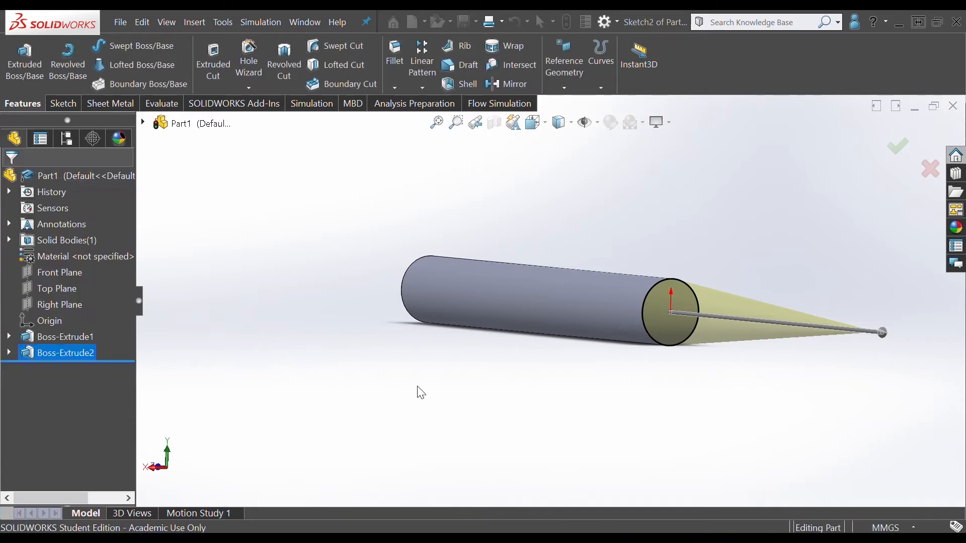
Start a sketch on the cylinder's flat end face opposite the tip, viewed head-on, and convert its circular edge into sketch geometry
{"action": "middle_click_drag", "start_coordinate": [567, 388], "coordinate": [590, 380]}
{"action": "scroll", "coordinate": [590, 379], "scroll_direction": "up", "scroll_amount": 2}
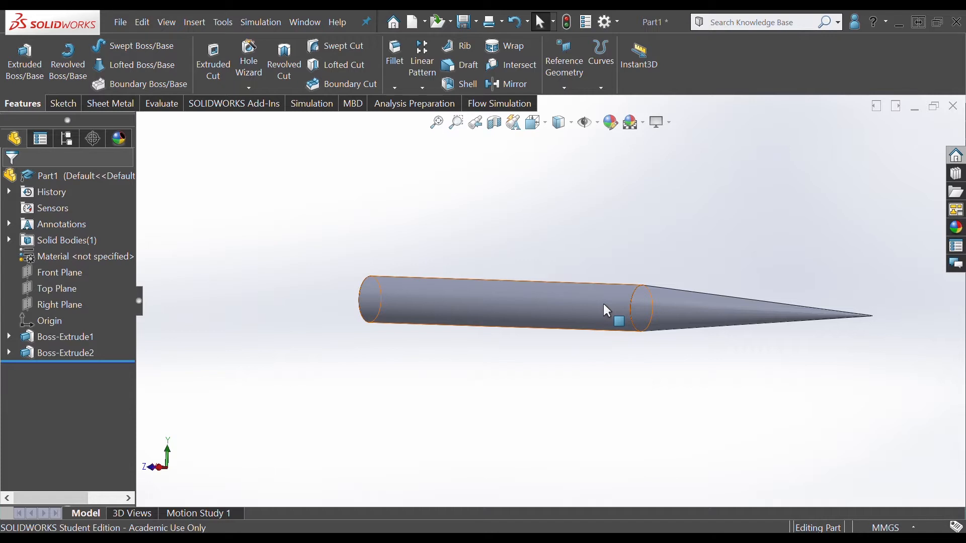
{"action": "middle_click_drag", "start_coordinate": [603, 304], "coordinate": [700, 313]}
{"action": "left_click", "coordinate": [459, 303]}
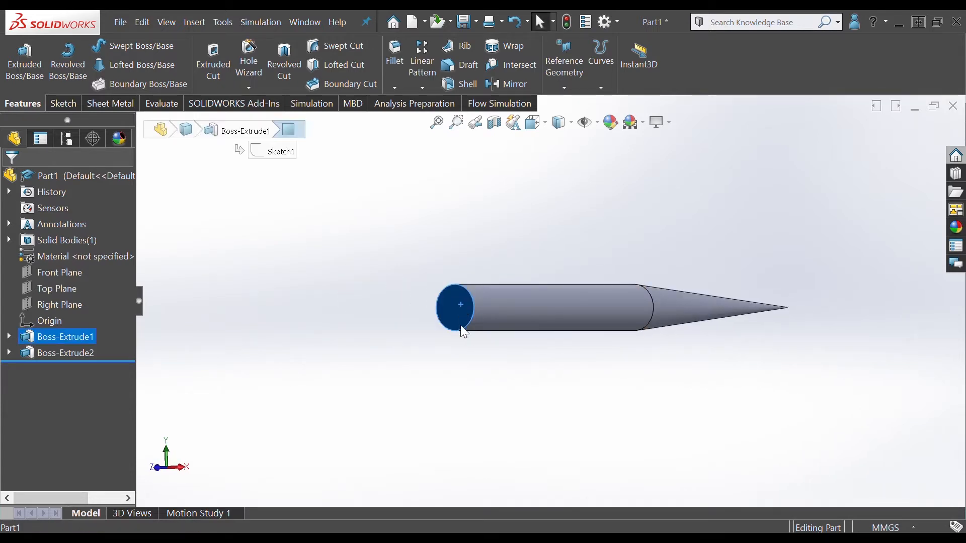
{"action": "key", "text": "space"}
{"action": "left_click", "coordinate": [376, 397]}
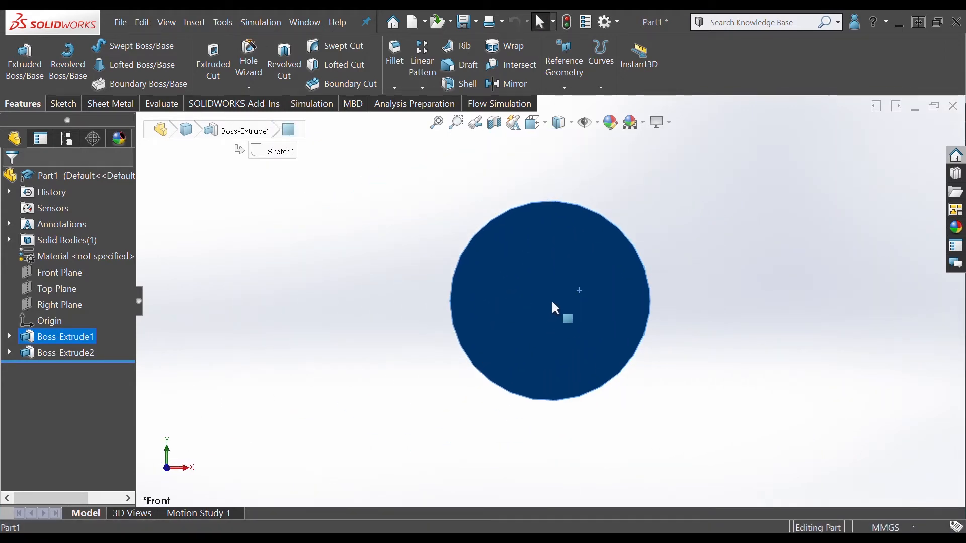
{"action": "left_click", "coordinate": [63, 104]}
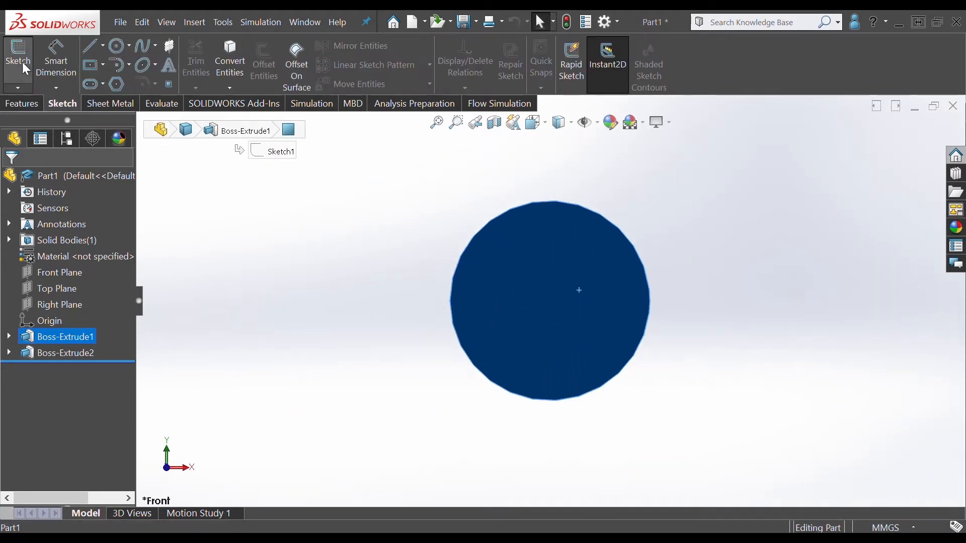
{"action": "left_click", "coordinate": [18, 57]}
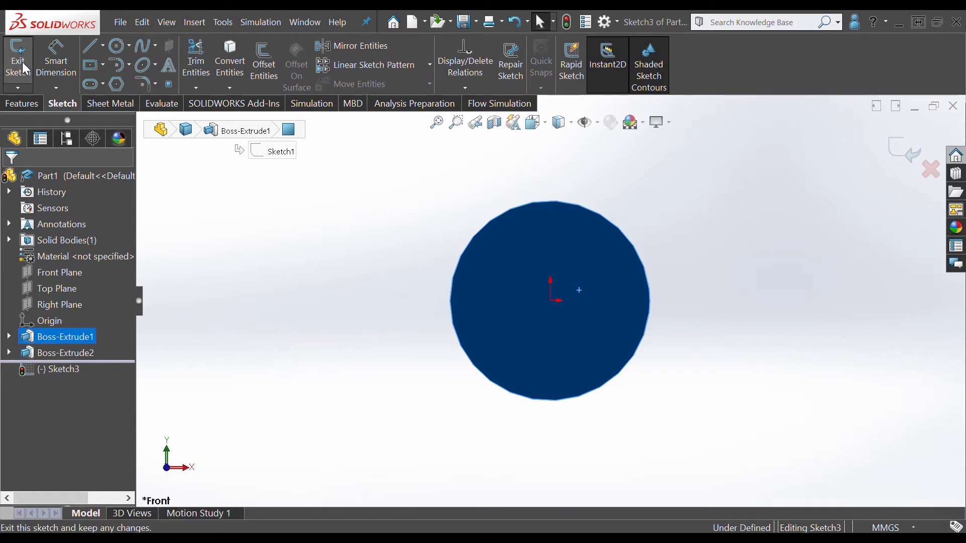
{"action": "left_click", "coordinate": [237, 53]}
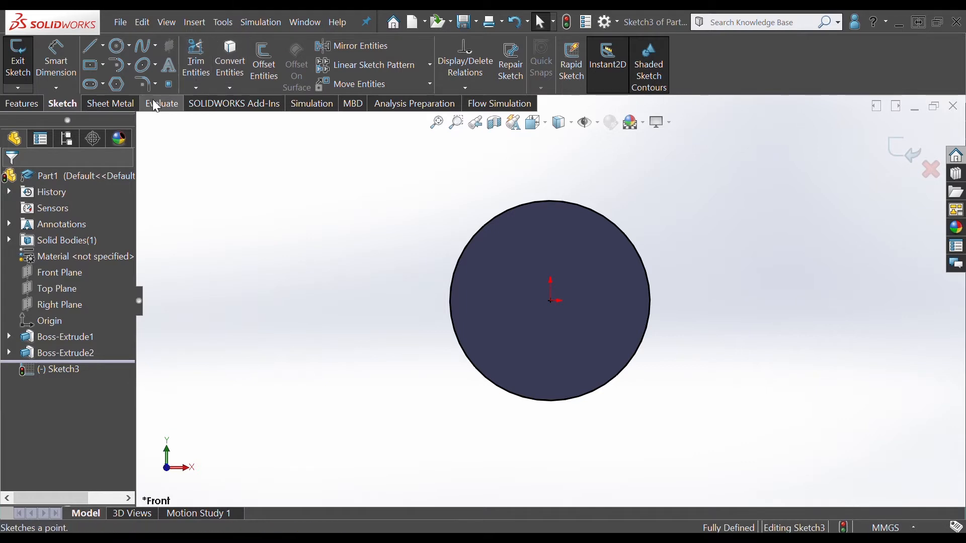
Set up a blind boss extrusion of the converted circle away from the body with a depth of 4 mm
{"action": "left_click", "coordinate": [22, 105]}
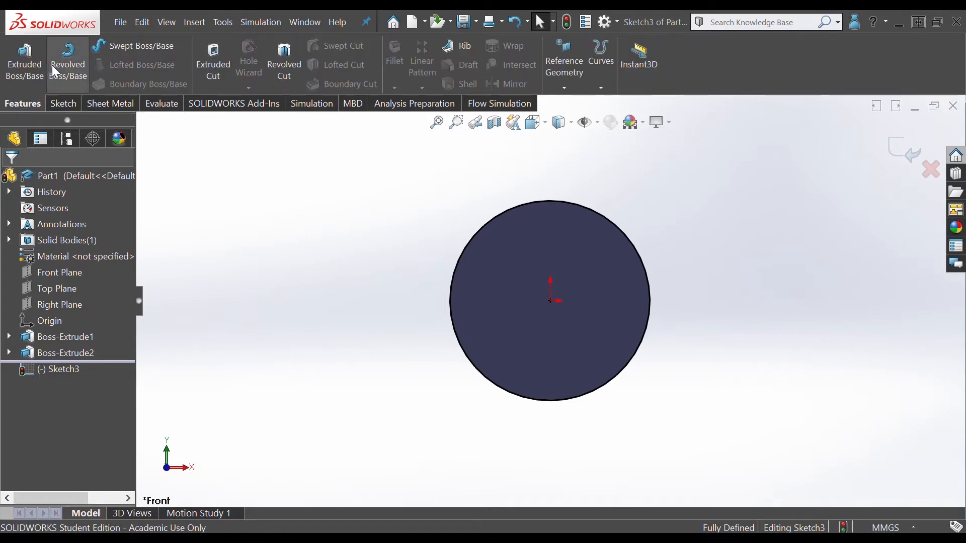
{"action": "left_click", "coordinate": [26, 62]}
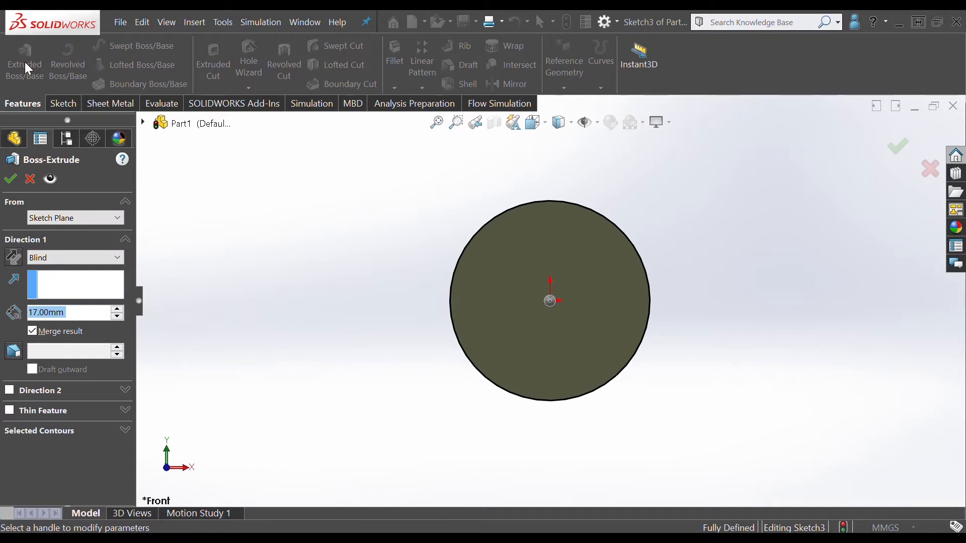
{"action": "type", "text": "4"}
{"action": "key", "text": "Return"}
{"action": "middle_click_drag", "start_coordinate": [303, 346], "coordinate": [279, 347]}
{"action": "scroll", "coordinate": [285, 347], "scroll_direction": "up", "scroll_amount": 3}
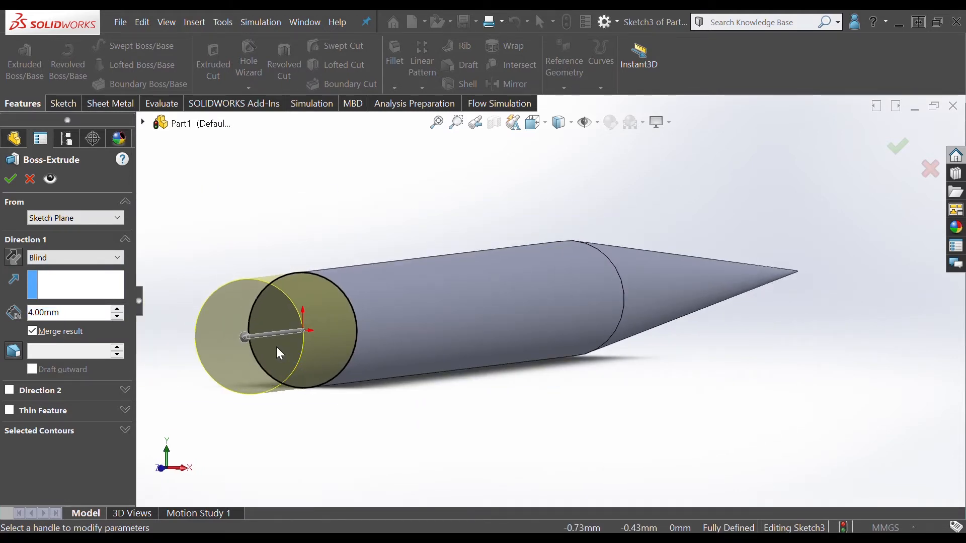
Add a 30-degree outward draft to the boss extrusion and complete it as a flared head
{"action": "left_click", "coordinate": [12, 352]}
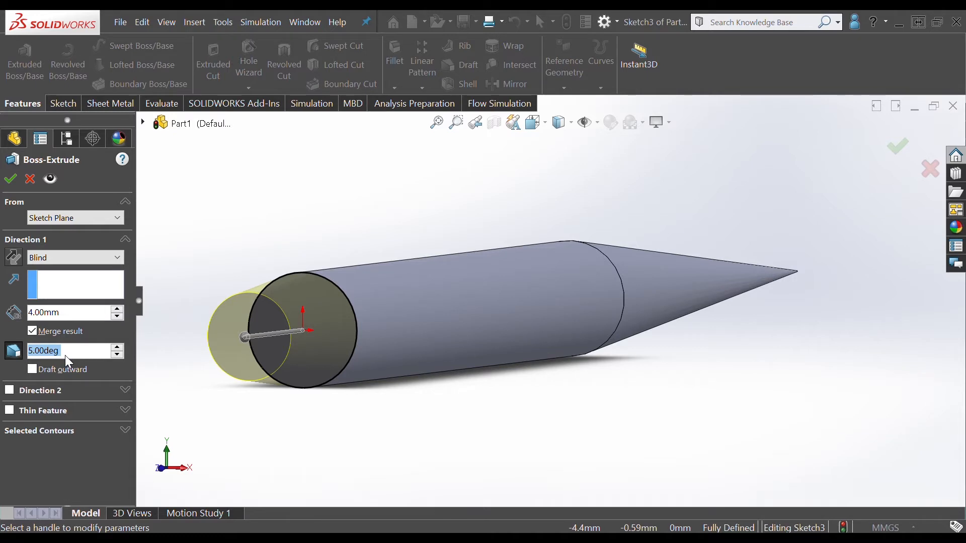
{"action": "type", "text": "30"}
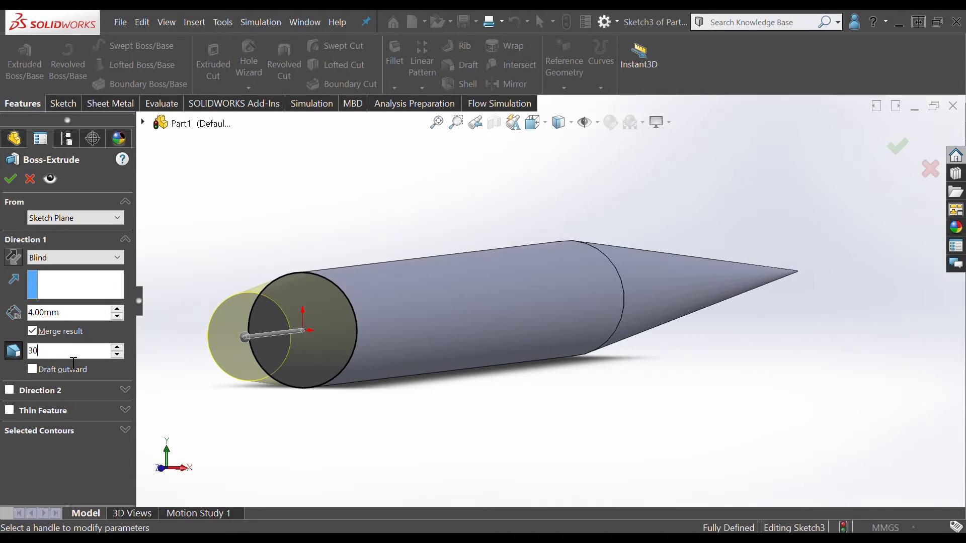
{"action": "key", "text": "Return"}
{"action": "middle_click_drag", "start_coordinate": [323, 409], "coordinate": [334, 438]}
{"action": "left_click", "coordinate": [32, 370]}
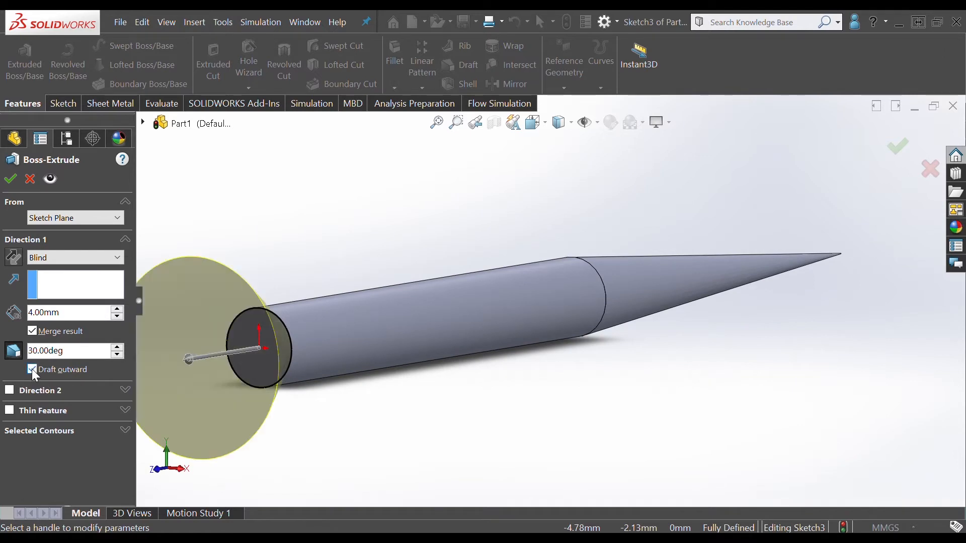
{"action": "scroll", "coordinate": [590, 351], "scroll_direction": "up", "scroll_amount": 1}
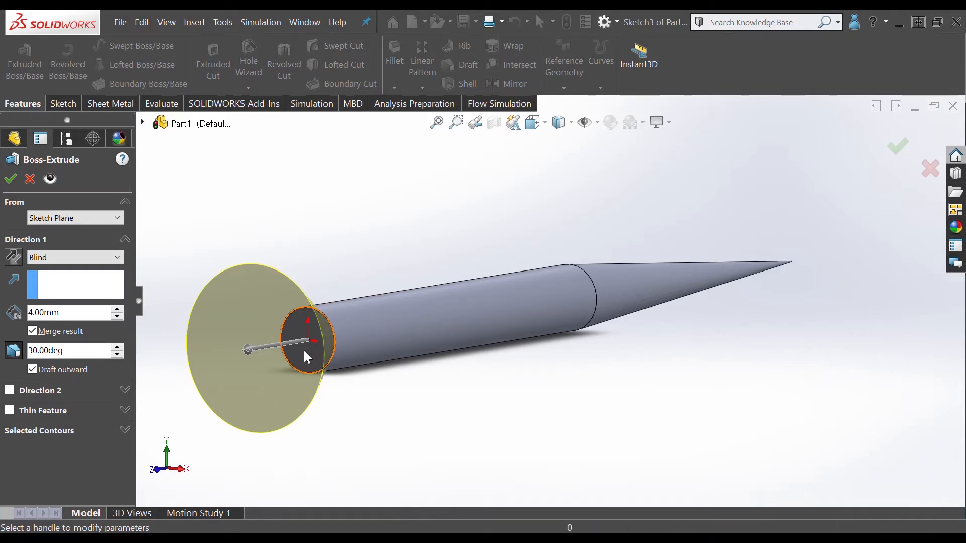
{"action": "middle_click_drag", "start_coordinate": [441, 413], "coordinate": [412, 412]}
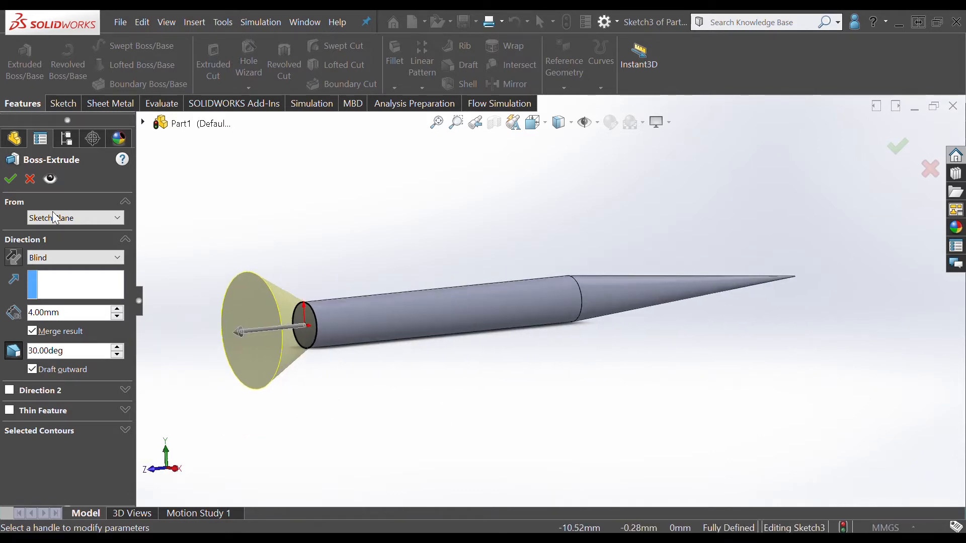
{"action": "left_click", "coordinate": [14, 182]}
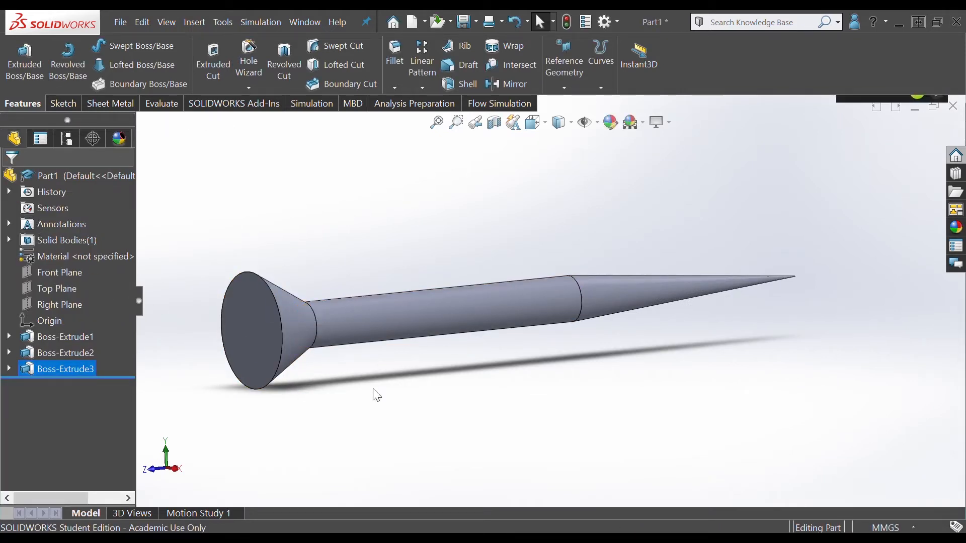
Fillet the circular edge between the flared head and the cylindrical body with a 20 mm radius
{"action": "middle_click_drag", "start_coordinate": [377, 396], "coordinate": [345, 394]}
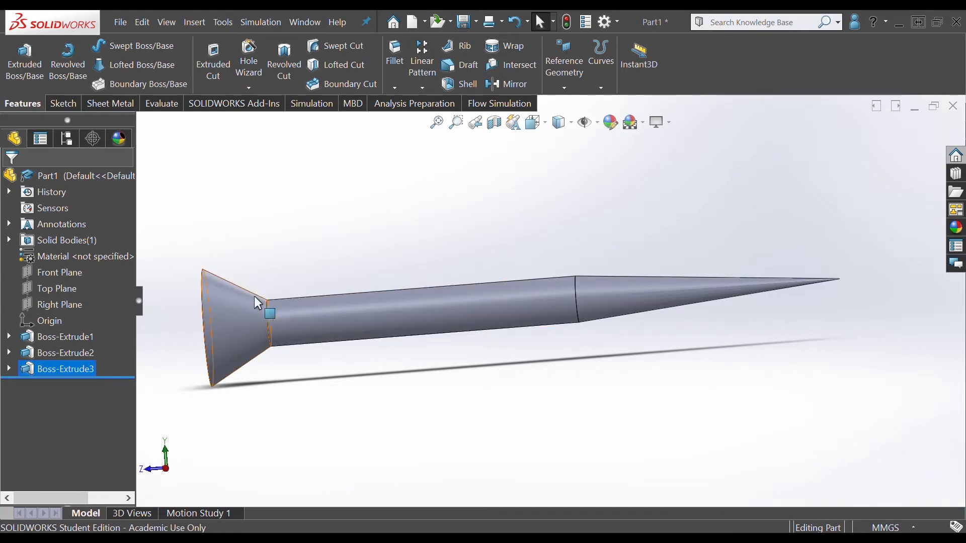
{"action": "scroll", "coordinate": [268, 314], "scroll_direction": "down", "scroll_amount": 5}
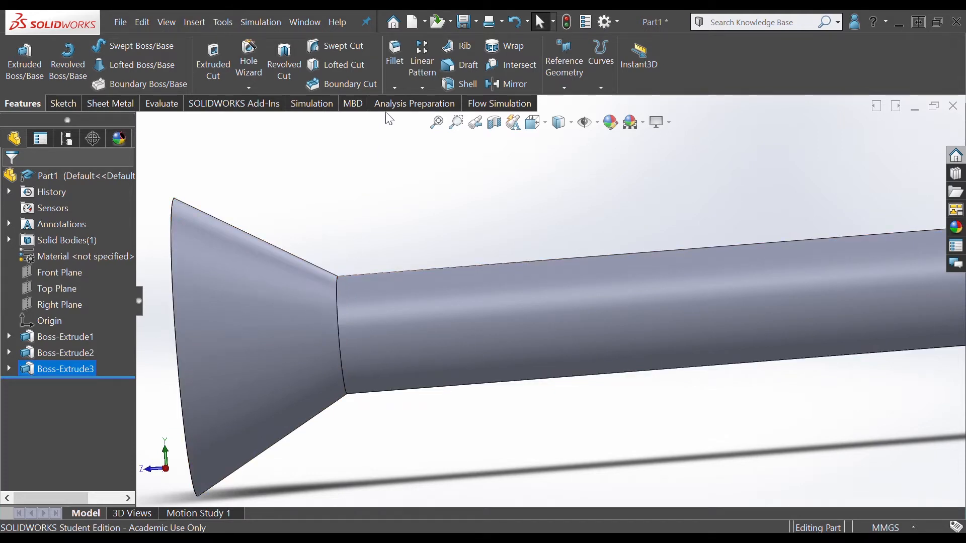
{"action": "left_click", "coordinate": [396, 64]}
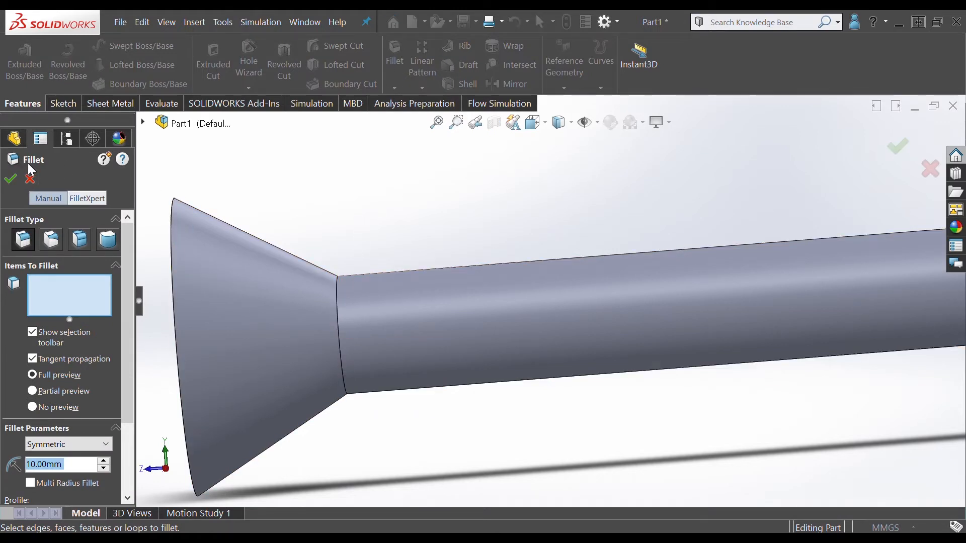
{"action": "left_click", "coordinate": [337, 304]}
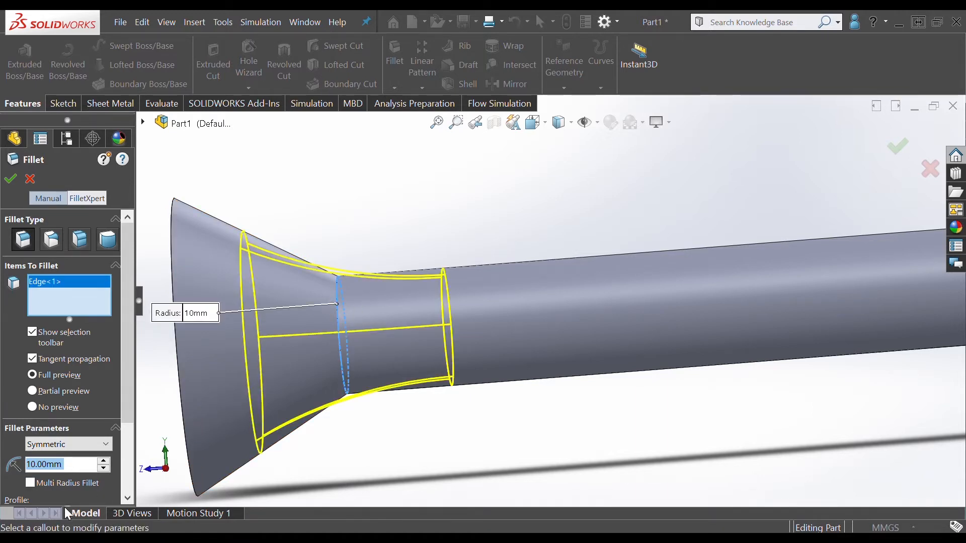
{"action": "type", "text": "20"}
{"action": "key", "text": "Return"}
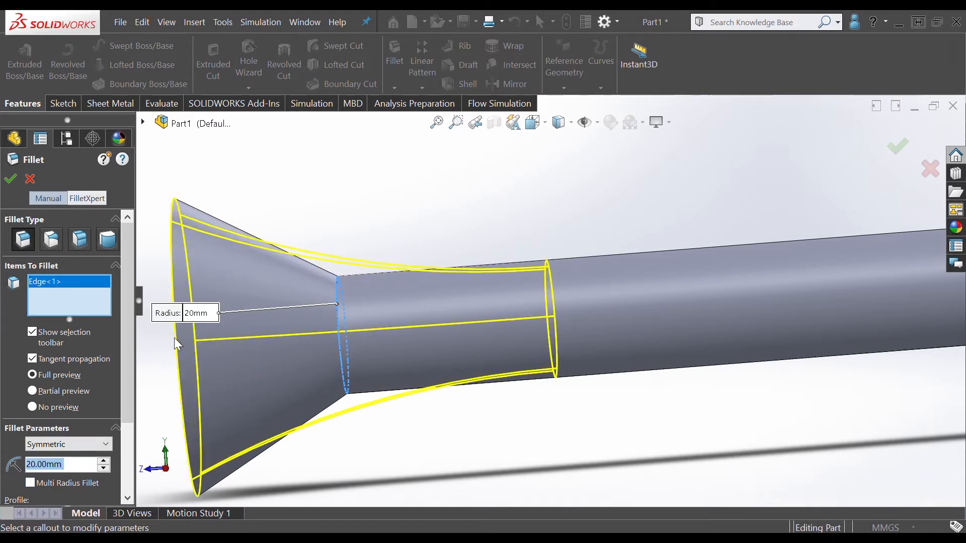
{"action": "left_click", "coordinate": [10, 179]}
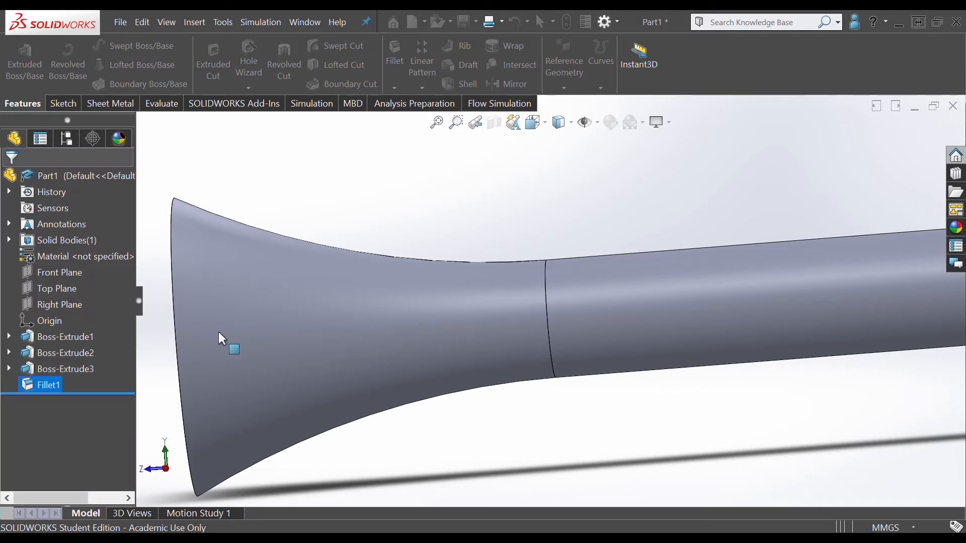
{"action": "scroll", "coordinate": [510, 397], "scroll_direction": "up", "scroll_amount": 4}
{"action": "left_click", "coordinate": [511, 412]}
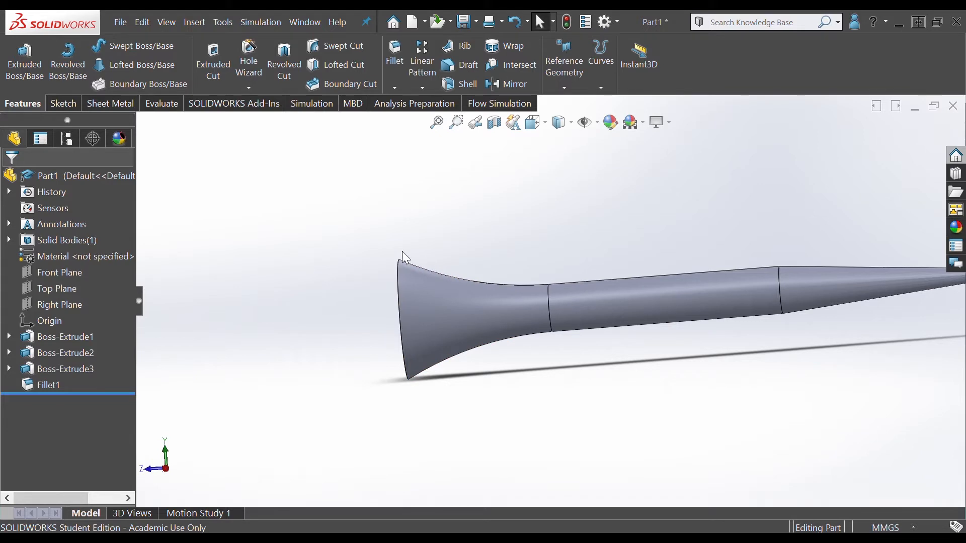
Start a sketch on the flared head's flat end face, viewed from the front
{"action": "middle_click_drag", "start_coordinate": [563, 297], "coordinate": [552, 389]}
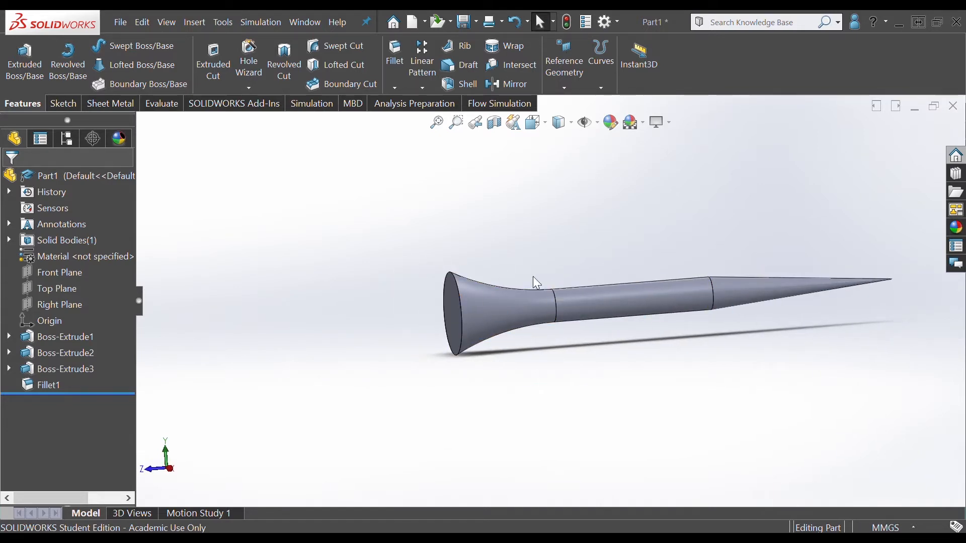
{"action": "left_click_drag", "start_coordinate": [351, 223], "coordinate": [930, 381]}
{"action": "left_click", "coordinate": [825, 388]}
{"action": "middle_click_drag", "start_coordinate": [422, 371], "coordinate": [516, 363]}
{"action": "scroll", "coordinate": [664, 304], "scroll_direction": "up", "scroll_amount": 6}
{"action": "scroll", "coordinate": [461, 355], "scroll_direction": "down", "scroll_amount": 1}
{"action": "key", "text": "ctrl+1"}
{"action": "scroll", "coordinate": [548, 341], "scroll_direction": "up", "scroll_amount": 1}
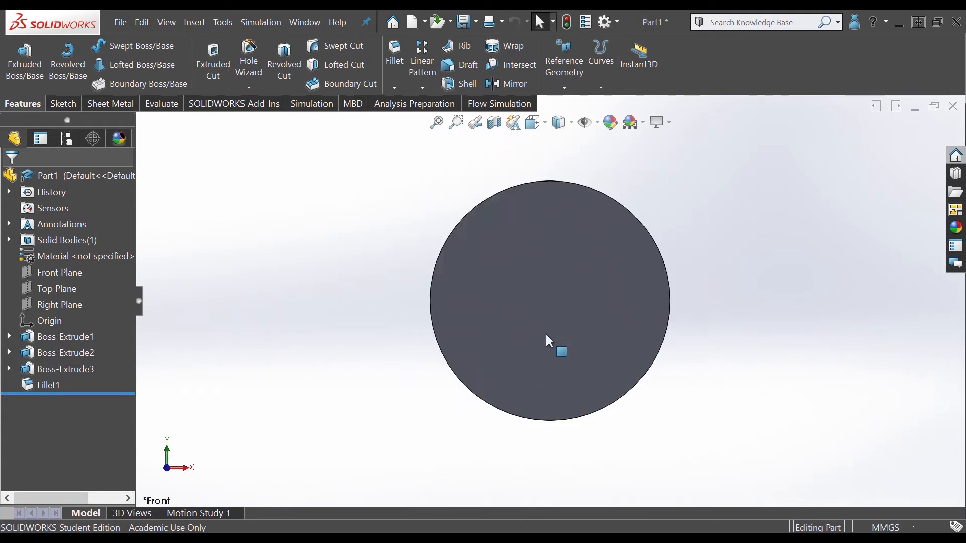
{"action": "left_click", "coordinate": [547, 293]}
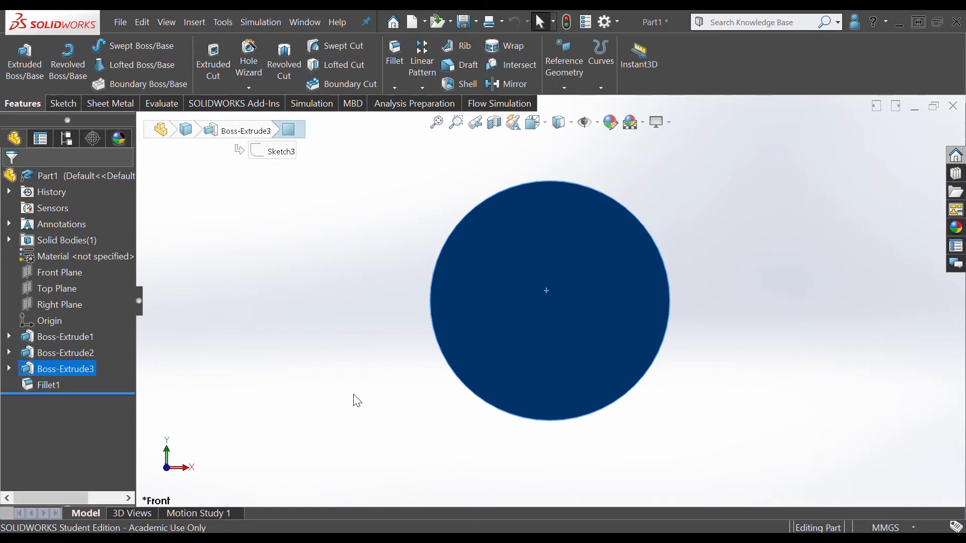
{"action": "left_click", "coordinate": [62, 106]}
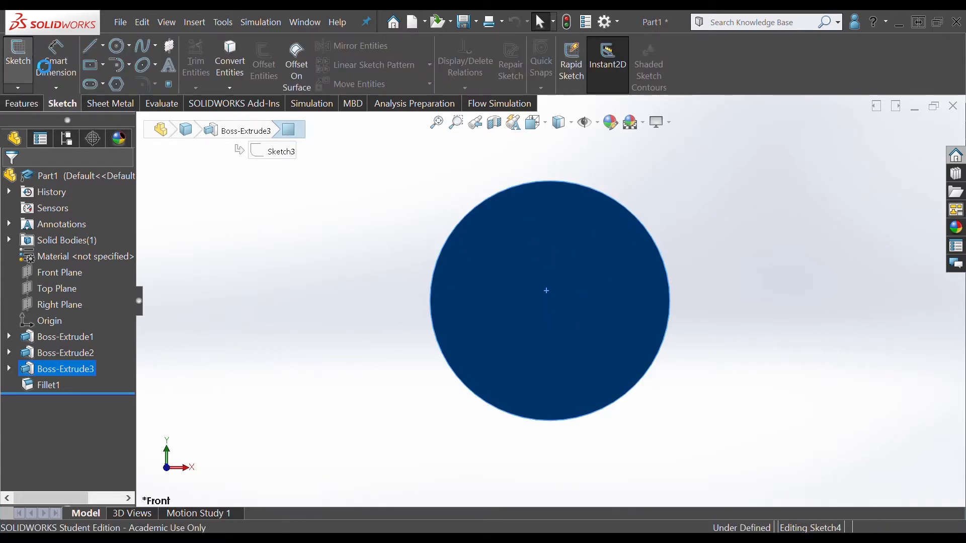
{"action": "left_click", "coordinate": [18, 58]}
{"action": "left_click", "coordinate": [101, 65]}
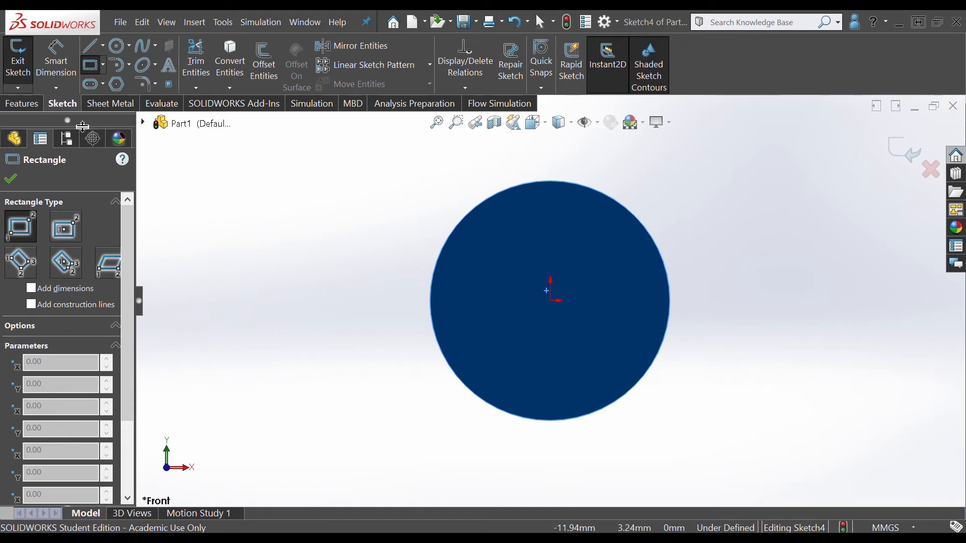
{"action": "left_click", "coordinate": [118, 45]}
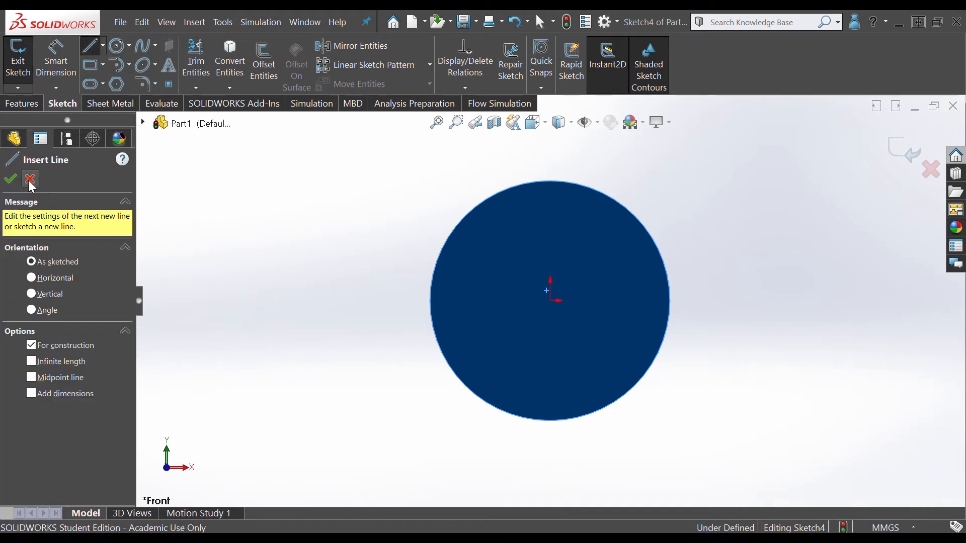
{"action": "left_click", "coordinate": [31, 181]}
Sketch a vertical centerline about 9.8 mm long through the origin, extending past both edges of the head face
{"action": "left_click", "coordinate": [105, 75]}
{"action": "left_click", "coordinate": [550, 301]}
{"action": "left_click", "coordinate": [551, 147]}
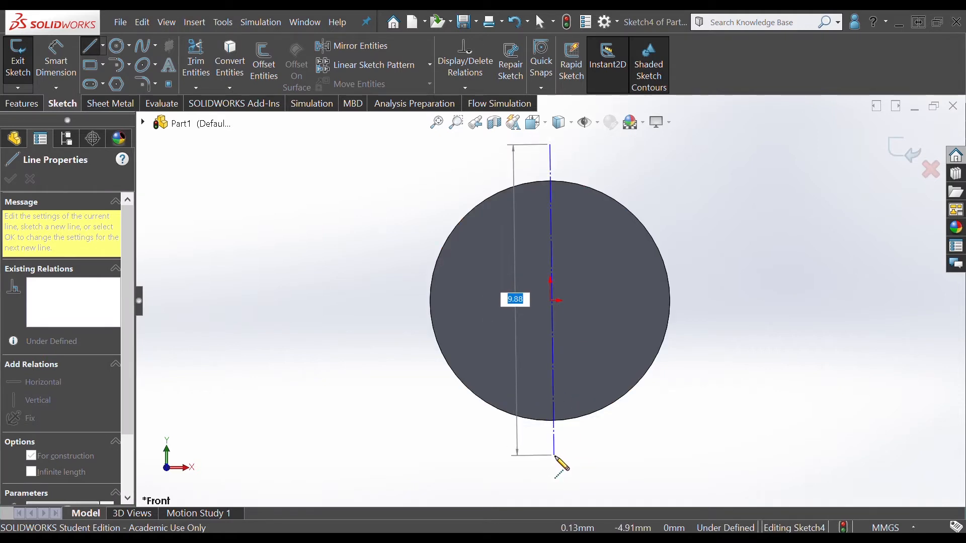
{"action": "left_click", "coordinate": [550, 454]}
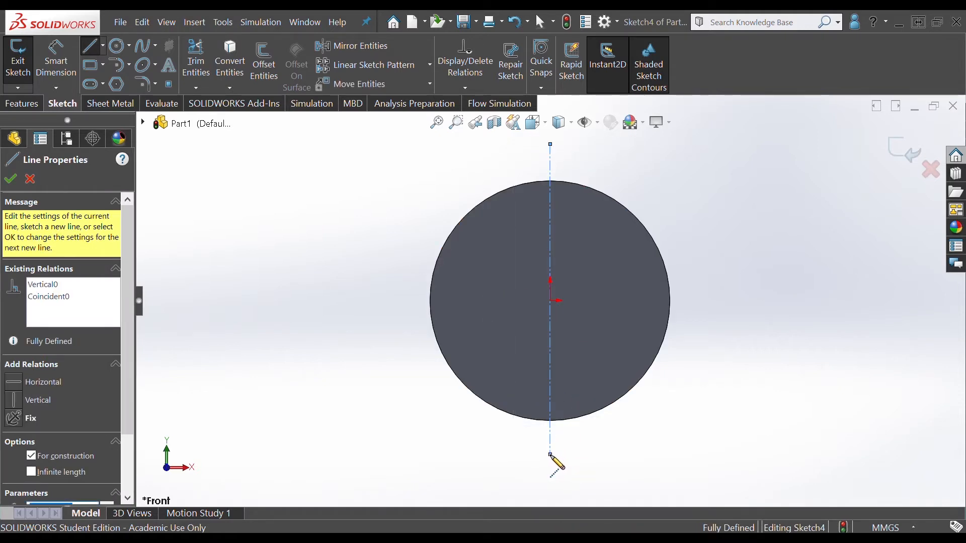
{"action": "key", "text": "Escape"}
{"action": "key", "text": "Escape"}
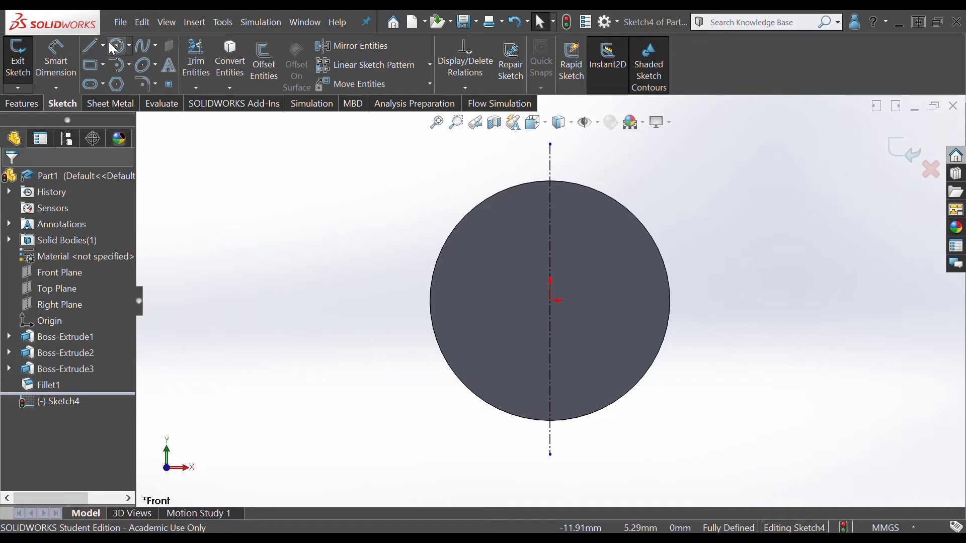
Sketch a horizontal centerline about 12 mm long through the origin across the head face, and select the vertical centerline
{"action": "left_click", "coordinate": [100, 47]}
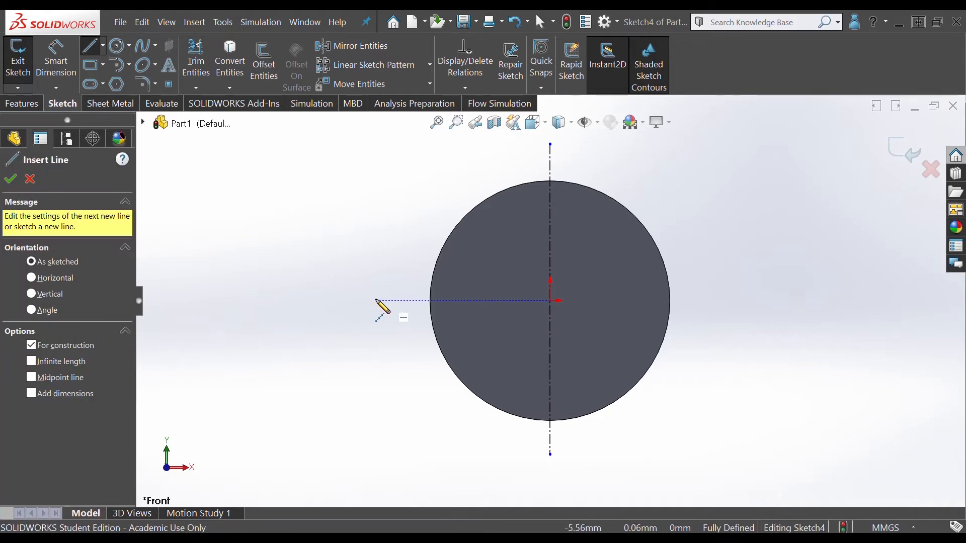
{"action": "left_click", "coordinate": [357, 300]}
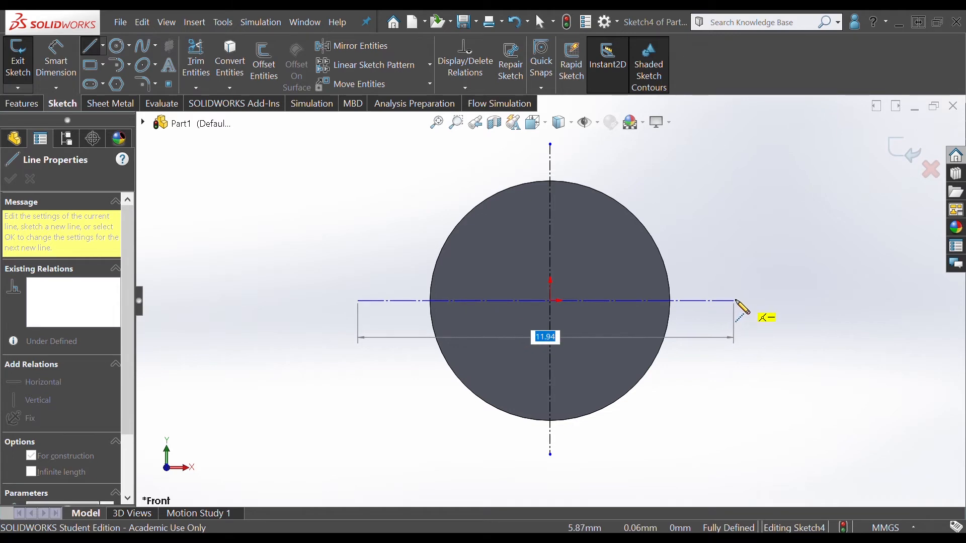
{"action": "left_click", "coordinate": [743, 300]}
{"action": "key", "text": "Escape"}
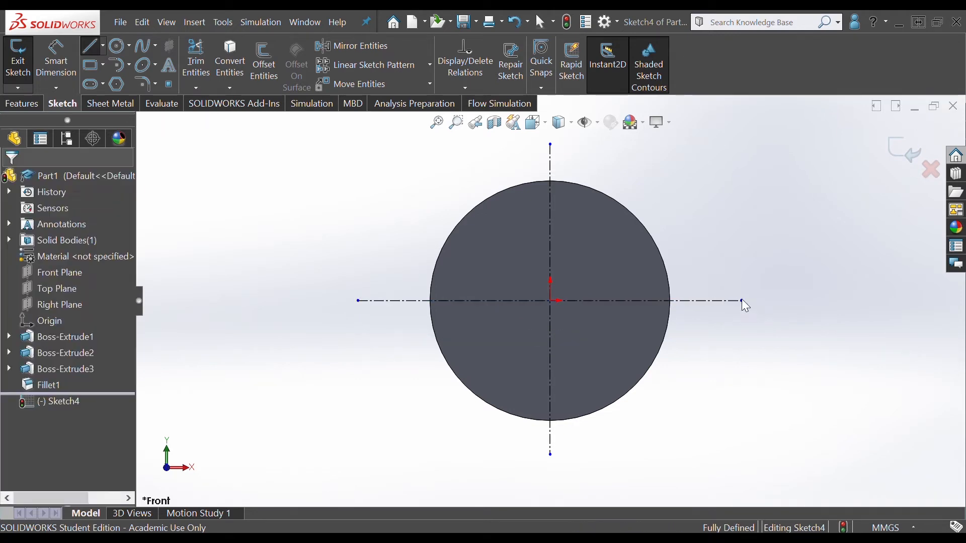
{"action": "left_click", "coordinate": [550, 330]}
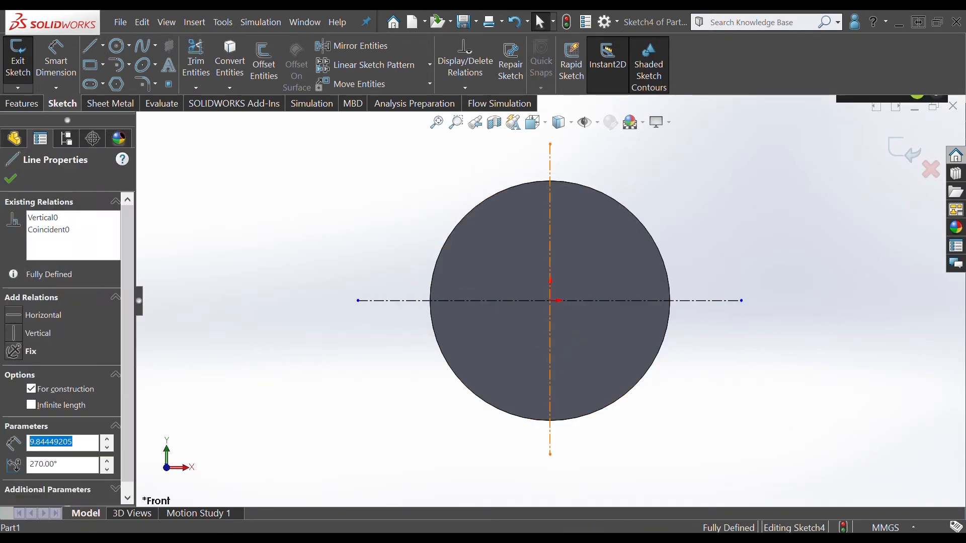
Add a Midpoint relation between the vertical centerline and the origin
{"action": "scroll", "coordinate": [553, 312], "scroll_direction": "down", "scroll_amount": 5}
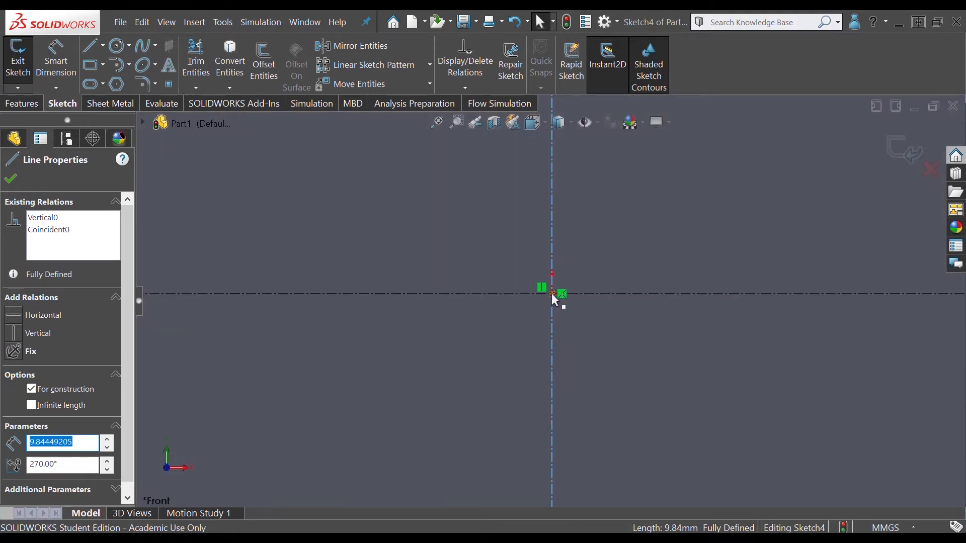
{"action": "left_click", "coordinate": [553, 296], "text": "ctrl"}
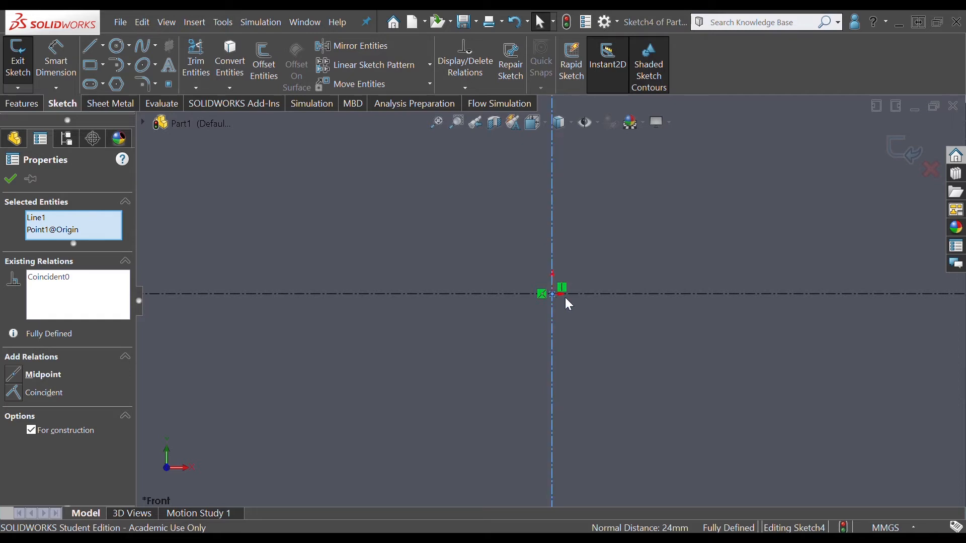
{"action": "left_click", "coordinate": [21, 382]}
{"action": "scroll", "coordinate": [523, 352], "scroll_direction": "up", "scroll_amount": 6}
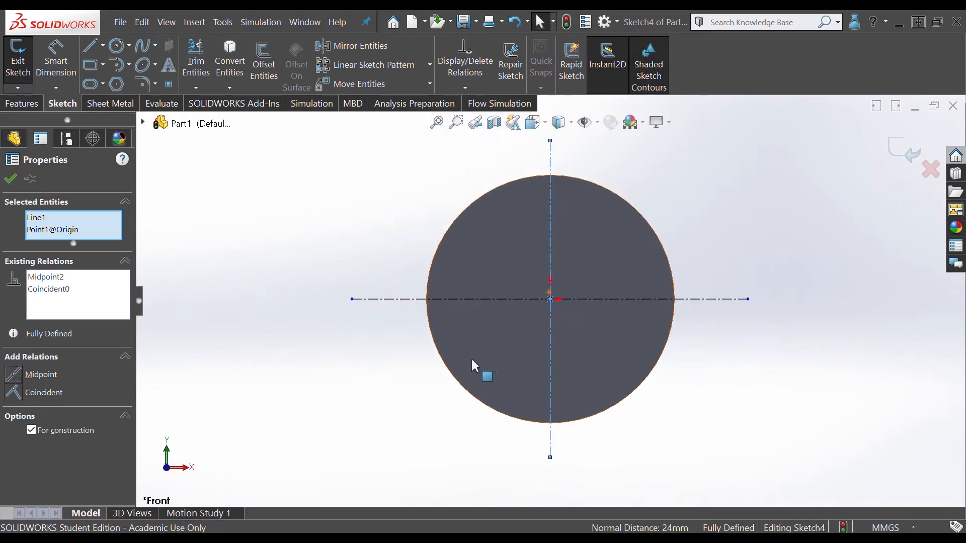
{"action": "left_click", "coordinate": [368, 389]}
Add a Midpoint relation between the horizontal centerline and the origin
{"action": "left_click", "coordinate": [397, 300]}
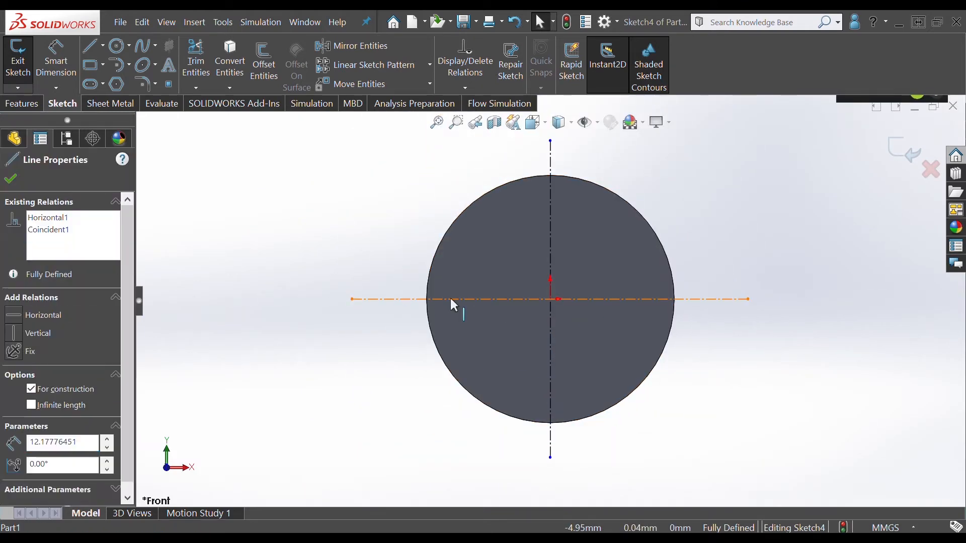
{"action": "scroll", "coordinate": [562, 307], "scroll_direction": "down", "scroll_amount": 3}
{"action": "scroll", "coordinate": [541, 290], "scroll_direction": "down", "scroll_amount": 1}
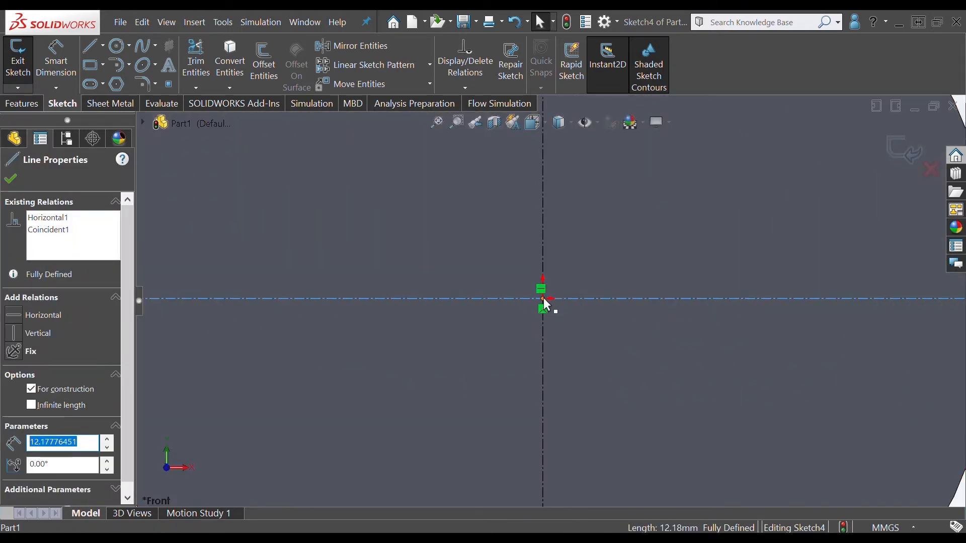
{"action": "left_click", "coordinate": [540, 291], "text": "ctrl"}
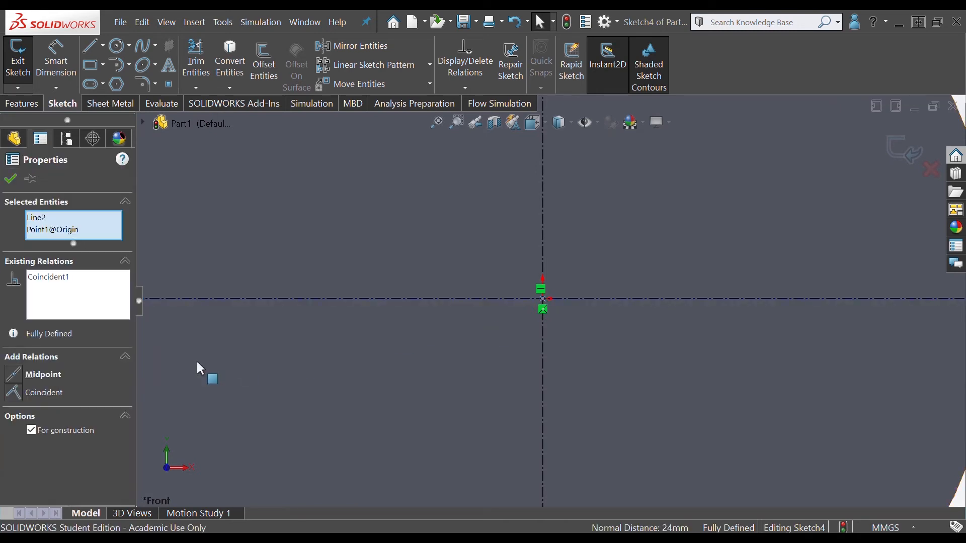
{"action": "left_click", "coordinate": [20, 378]}
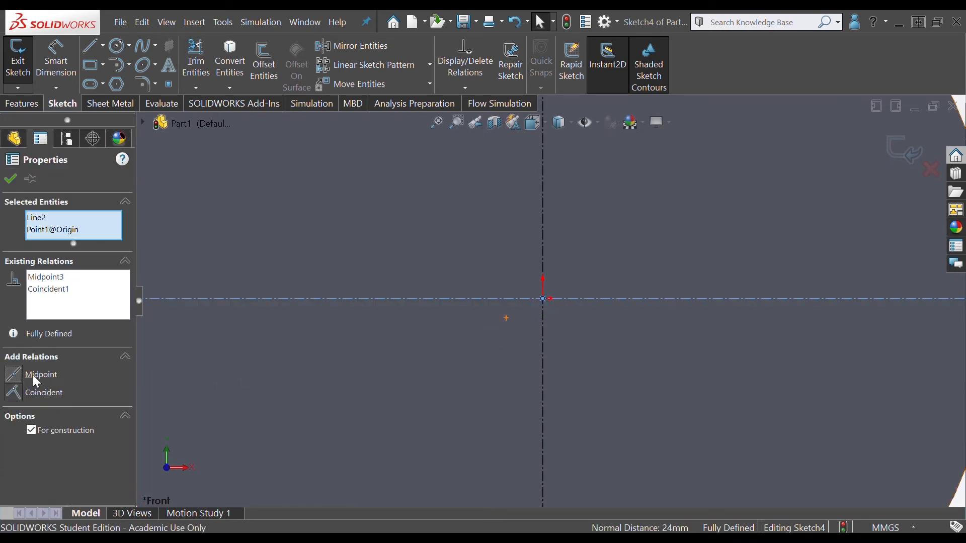
{"action": "key", "text": "f"}
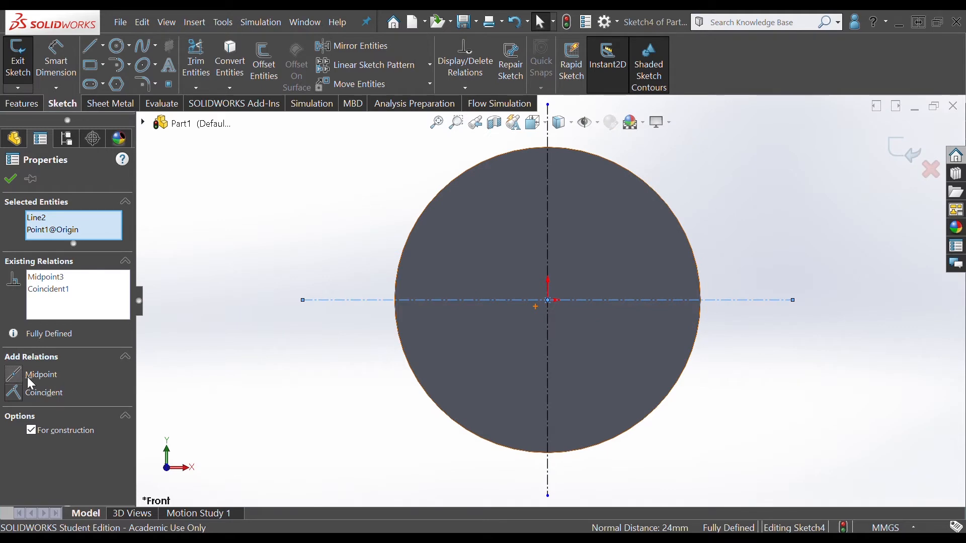
{"action": "left_click", "coordinate": [302, 382]}
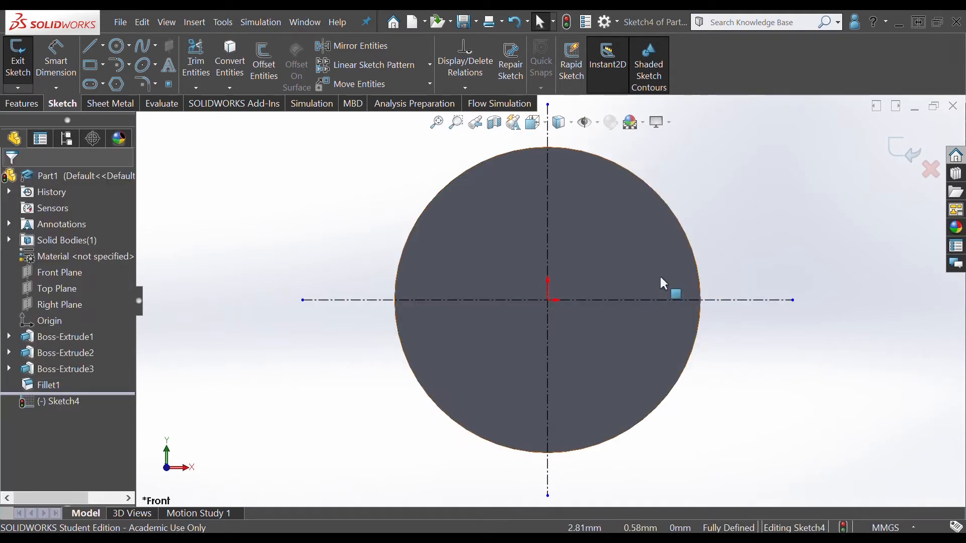
Sketch an upright corner rectangle about 1.5 mm wide and 6.5 mm tall around the vertical centerline, inside the head face
{"action": "key", "text": "z"}
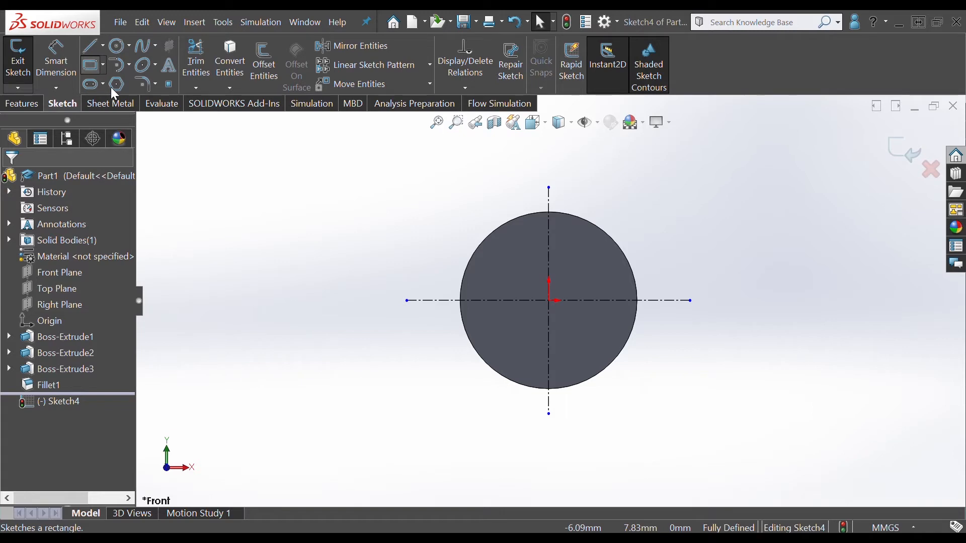
{"action": "left_click", "coordinate": [91, 66]}
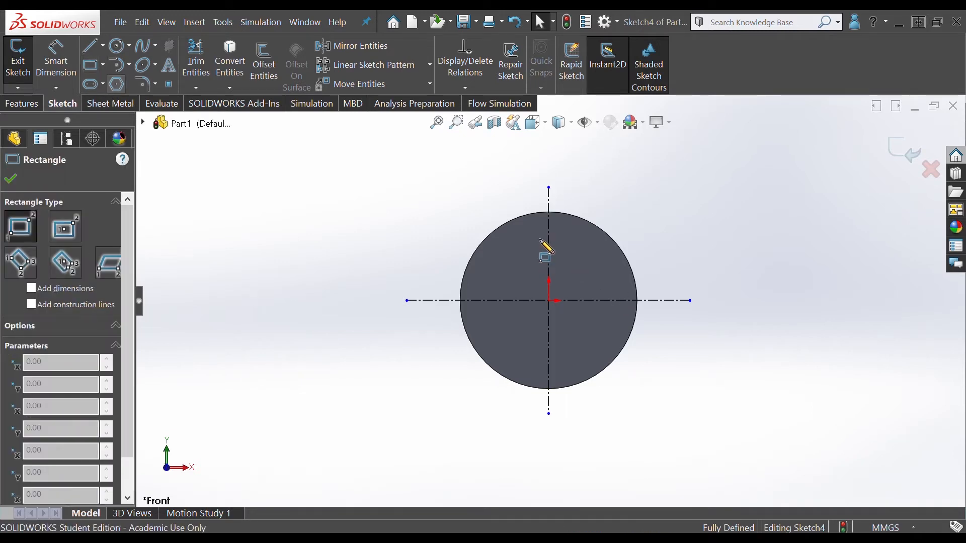
{"action": "left_click", "coordinate": [531, 222]}
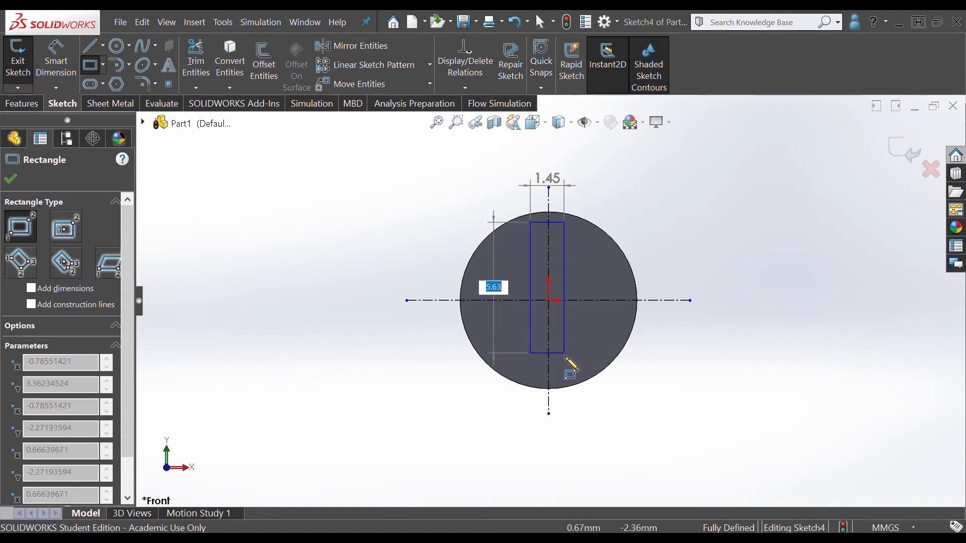
{"action": "left_click", "coordinate": [565, 372]}
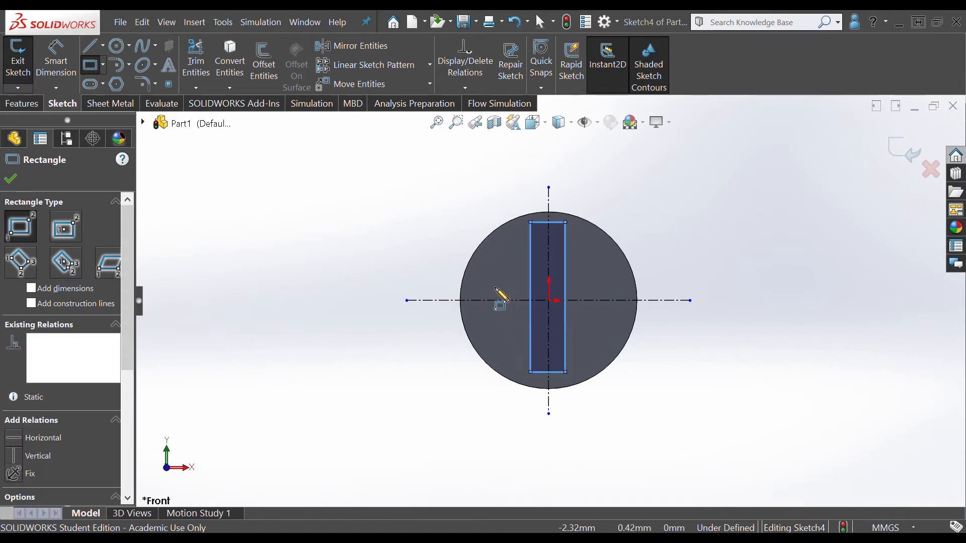
Sketch a lengthwise corner rectangle about 6.5 mm wide and 1.95 mm high around the horizontal centerline, crossing the upright rectangle
{"action": "left_click", "coordinate": [475, 280]}
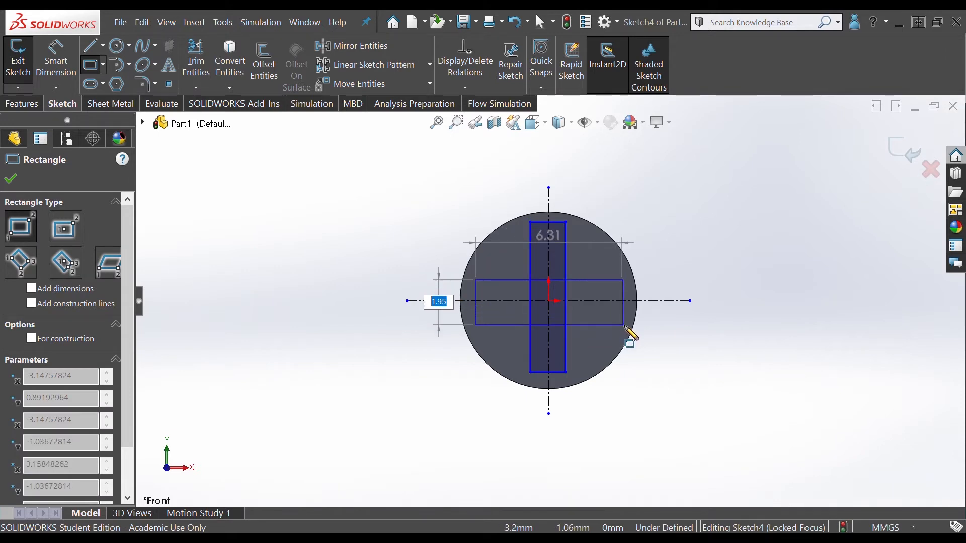
{"action": "left_click", "coordinate": [626, 325]}
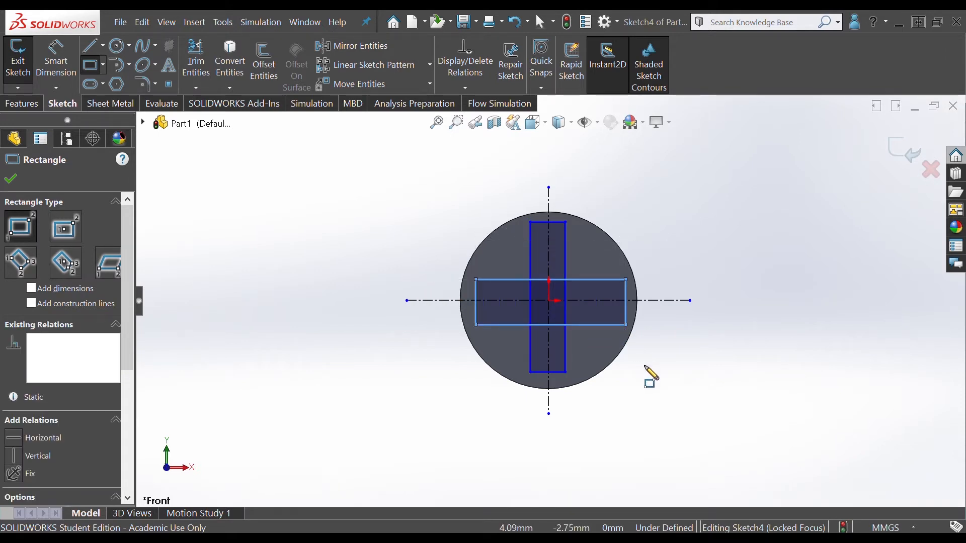
{"action": "left_click", "coordinate": [12, 180]}
Dimension the height of the horizontal rectangle as 1 mm
{"action": "left_click", "coordinate": [43, 65]}
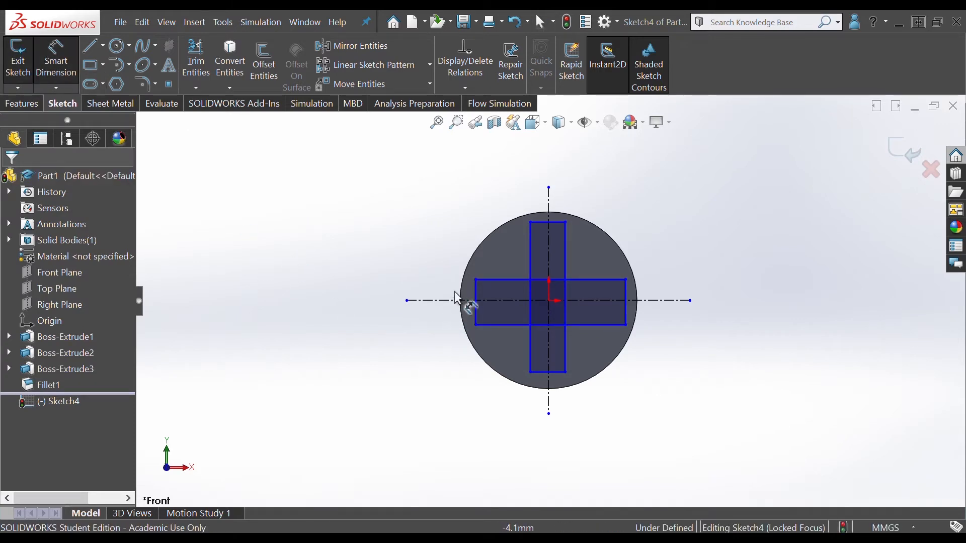
{"action": "left_click", "coordinate": [477, 301]}
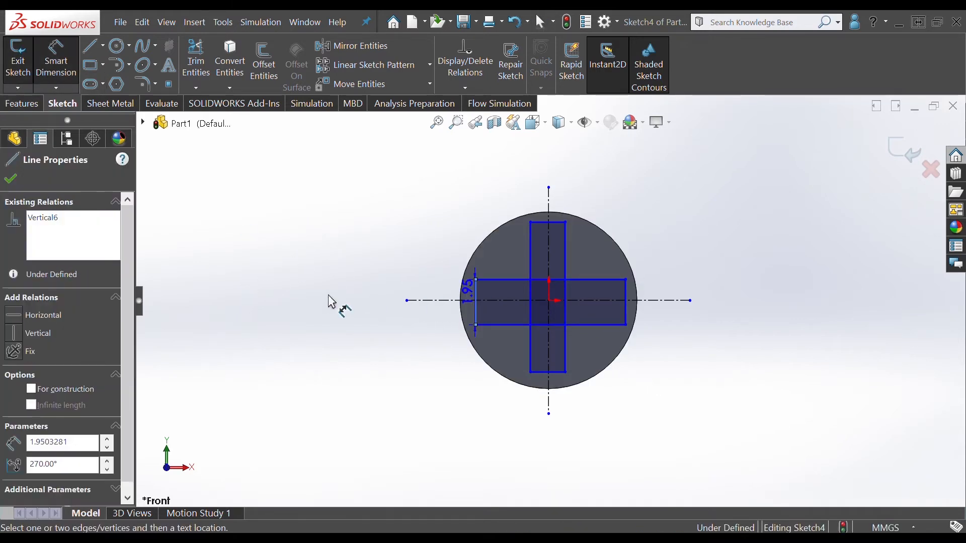
{"action": "left_click", "coordinate": [293, 308]}
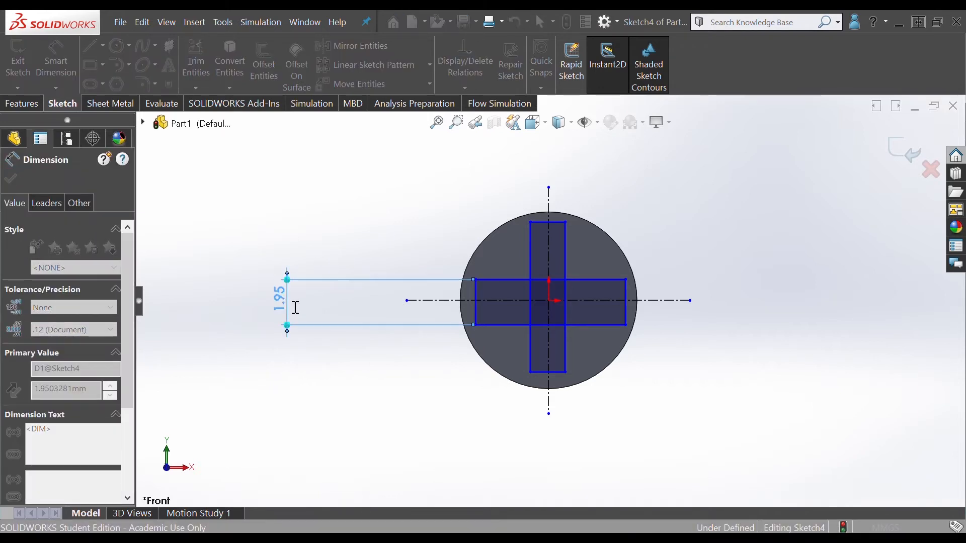
{"action": "type", "text": "1"}
{"action": "key", "text": "Return"}
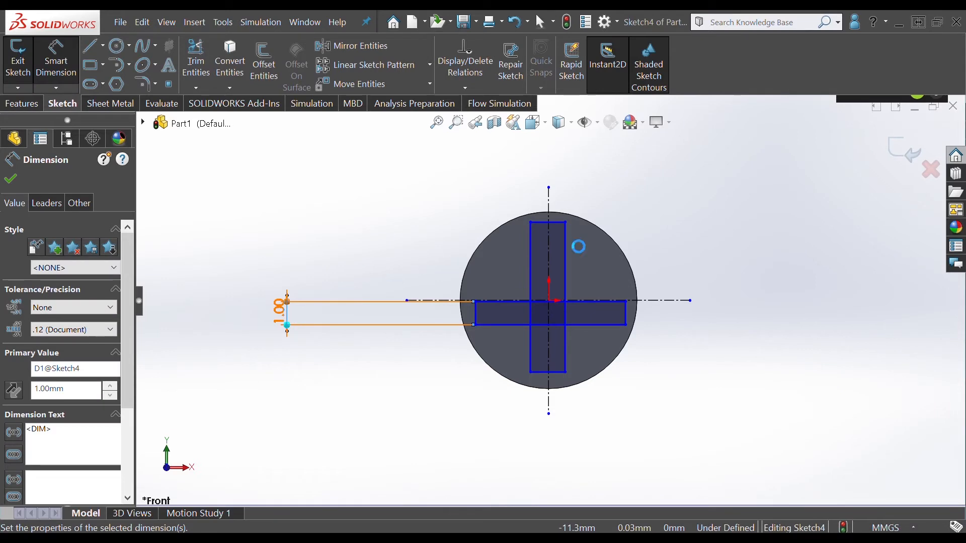
Dimension the width of the upright rectangle as 1 mm
{"action": "left_click", "coordinate": [552, 222]}
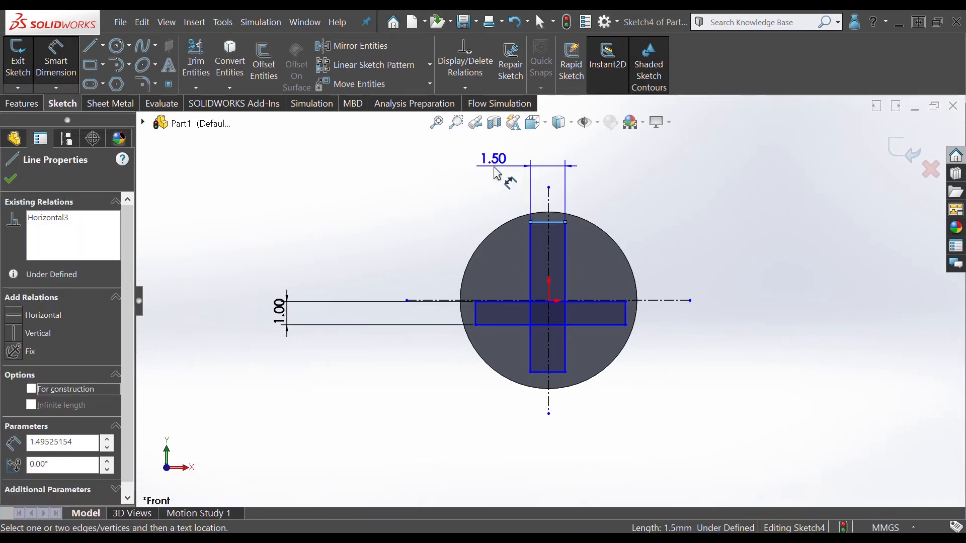
{"action": "left_click", "coordinate": [497, 173]}
{"action": "type", "text": "1"}
{"action": "key", "text": "Return"}
{"action": "left_click", "coordinate": [16, 175]}
{"action": "key", "text": "Escape"}
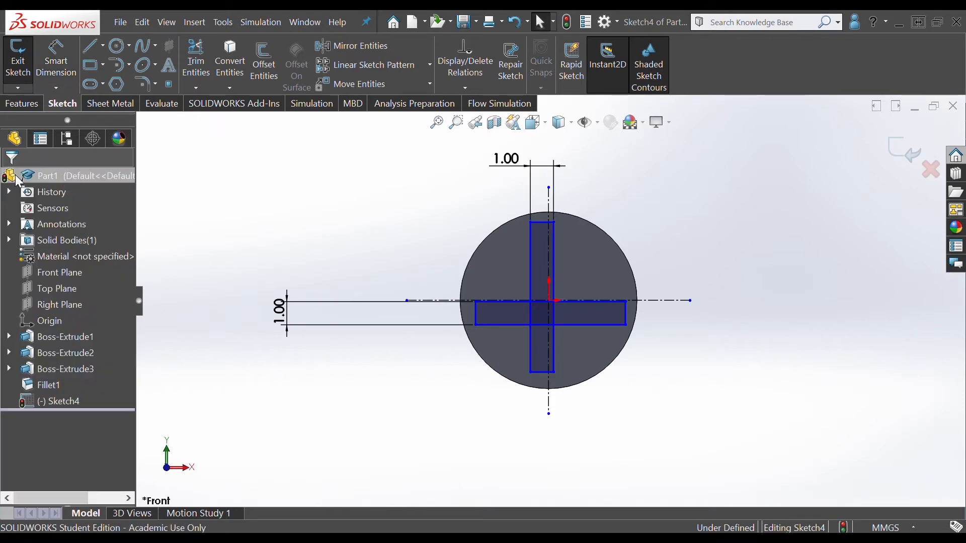
Make the two long sides of the upright rectangle symmetric about the vertical centerline
{"action": "scroll", "coordinate": [543, 269], "scroll_direction": "down", "scroll_amount": 6}
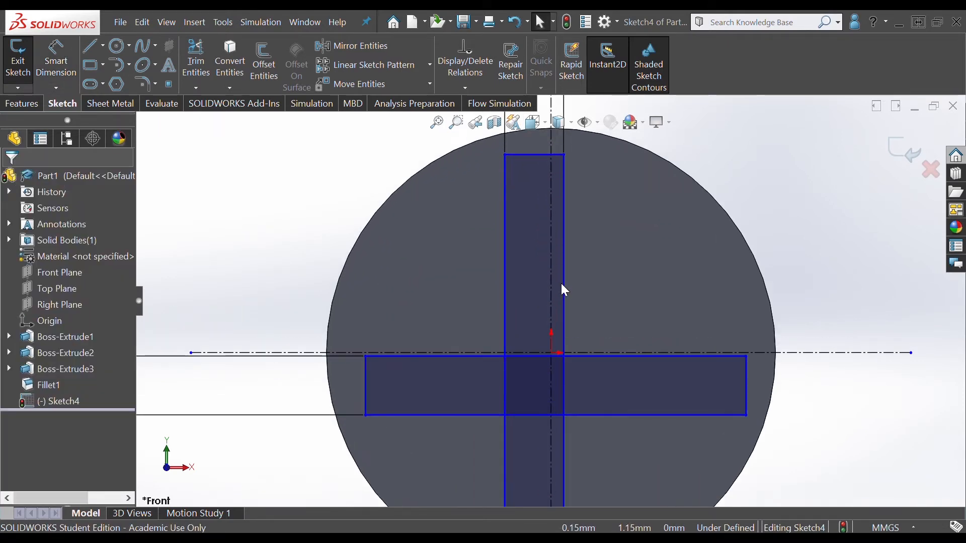
{"action": "scroll", "coordinate": [559, 222], "scroll_direction": "up", "scroll_amount": 2}
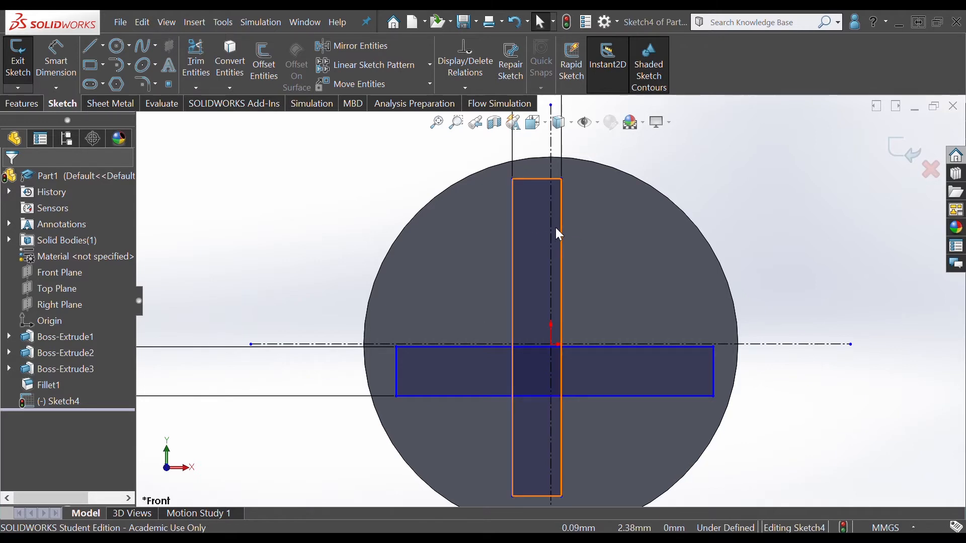
{"action": "left_click", "coordinate": [512, 240]}
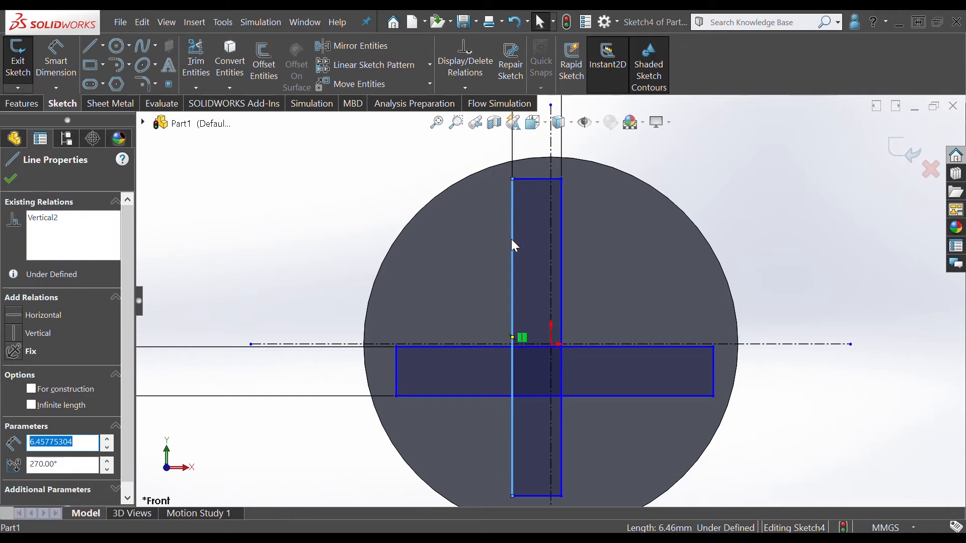
{"action": "left_click", "coordinate": [553, 237], "text": "ctrl"}
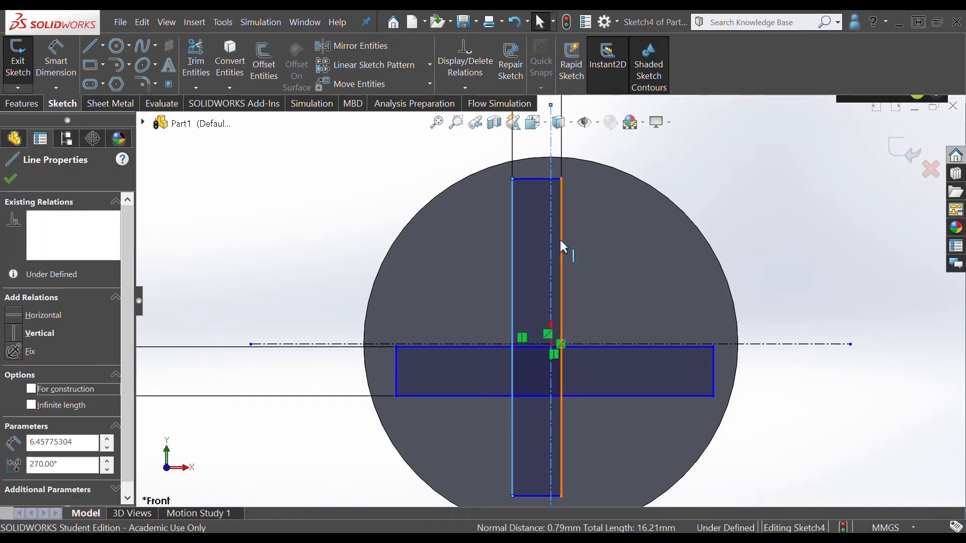
{"action": "left_click", "coordinate": [562, 243], "text": "ctrl"}
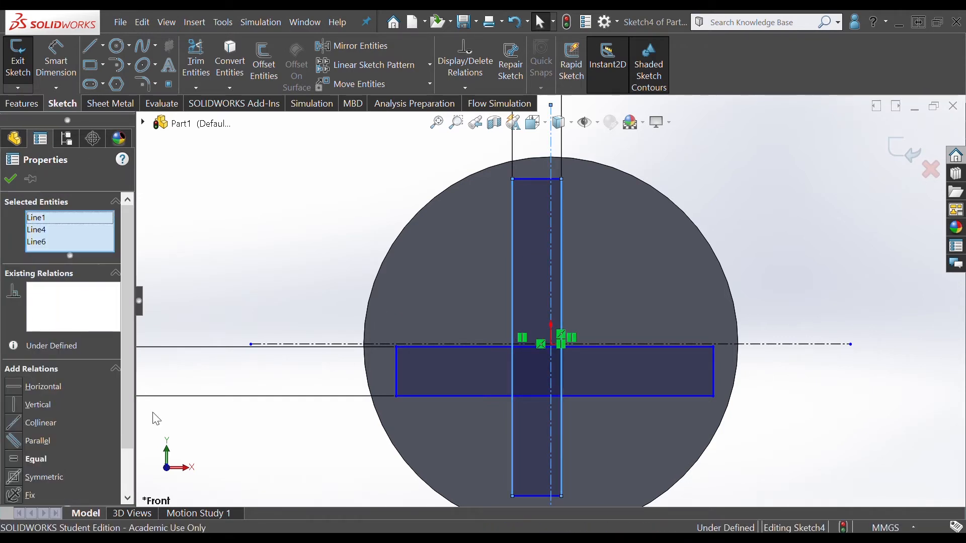
{"action": "left_click", "coordinate": [13, 483]}
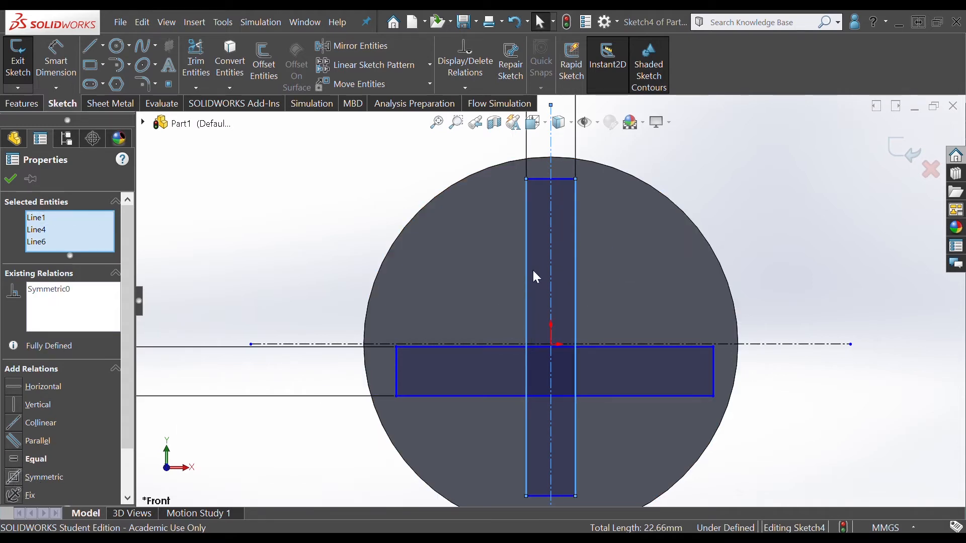
{"action": "left_click", "coordinate": [774, 264]}
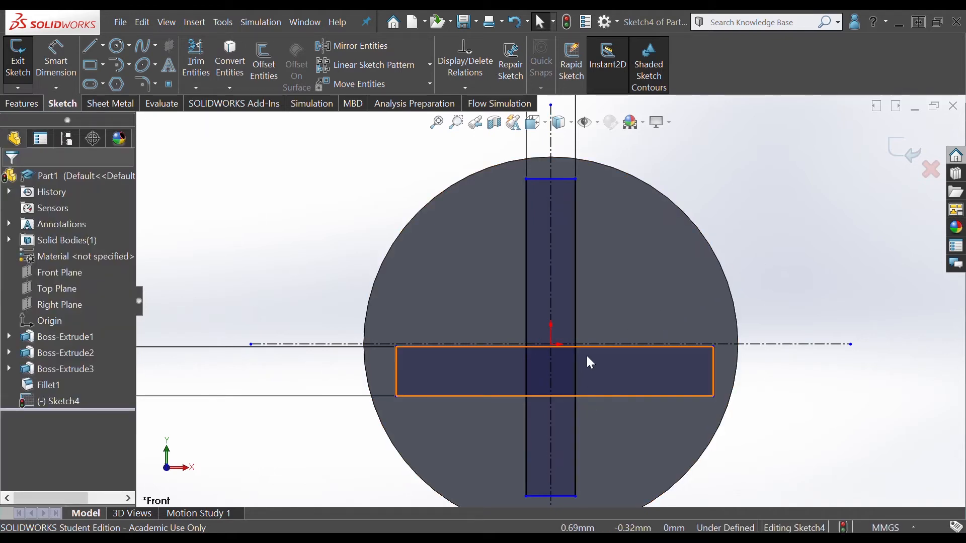
Make the two long sides of the horizontal rectangle symmetric about the horizontal centerline
{"action": "left_click", "coordinate": [596, 351]}
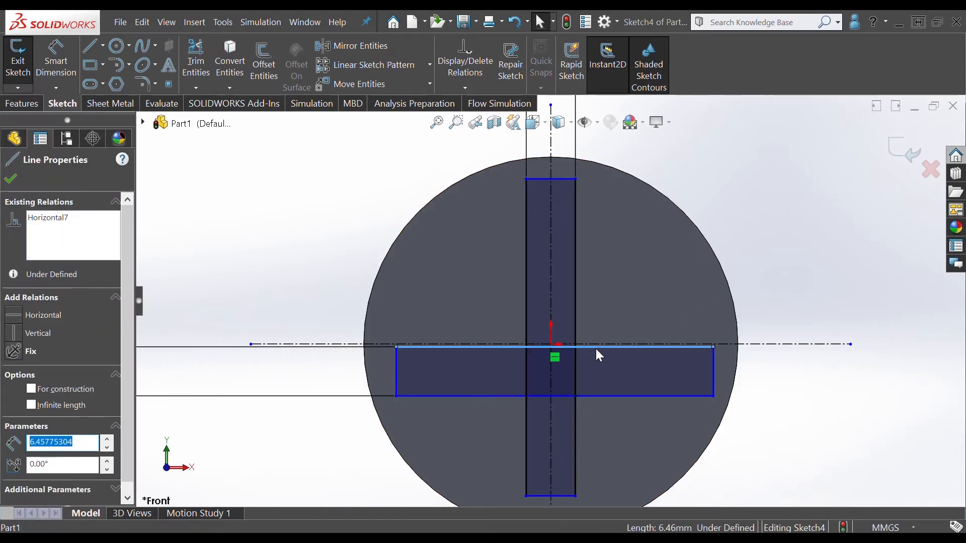
{"action": "left_click", "coordinate": [595, 397], "text": "ctrl"}
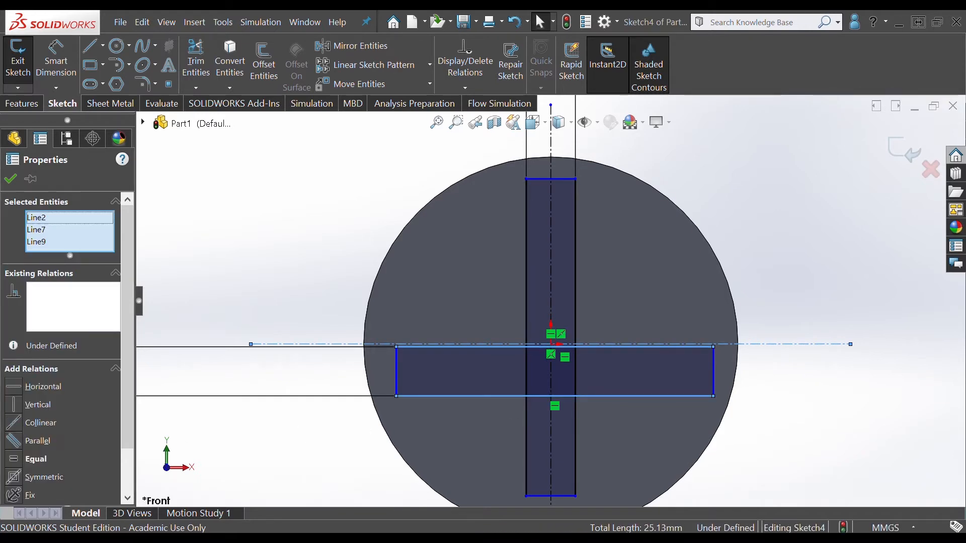
{"action": "left_click", "coordinate": [15, 485]}
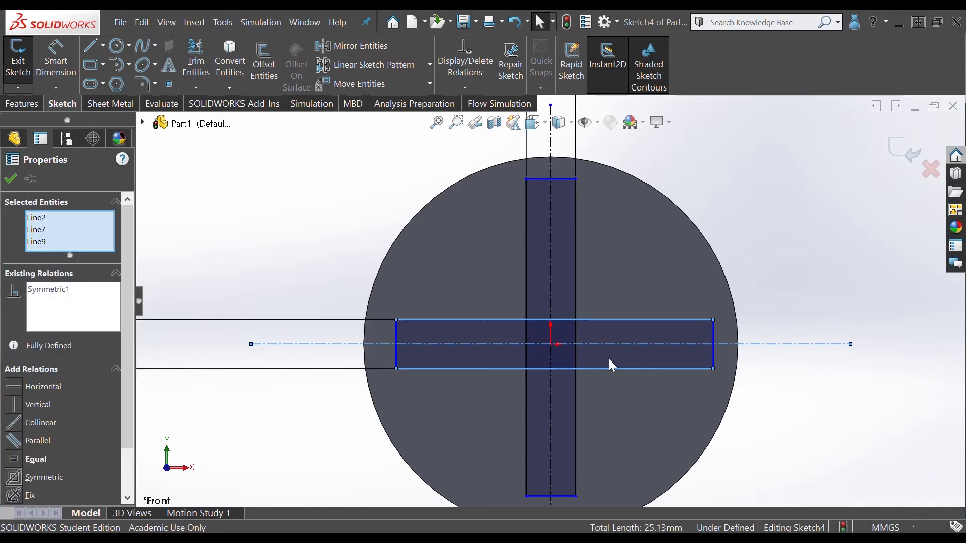
{"action": "left_click", "coordinate": [11, 179]}
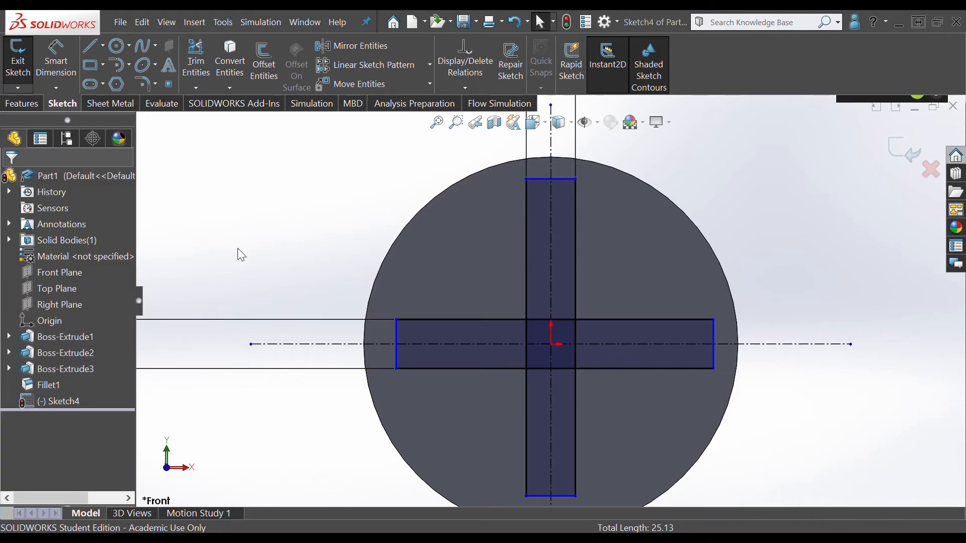
Trim away the overlapping inner segments of the two rectangles to leave a single cross-shaped outline
{"action": "scroll", "coordinate": [464, 270], "scroll_direction": "up", "scroll_amount": 2}
{"action": "key", "text": "z"}
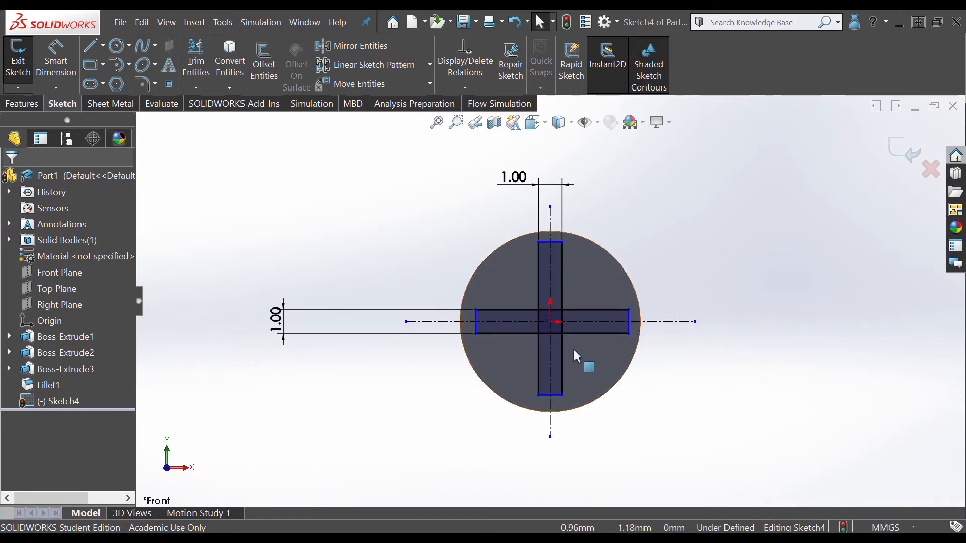
{"action": "scroll", "coordinate": [572, 347], "scroll_direction": "down", "scroll_amount": 4}
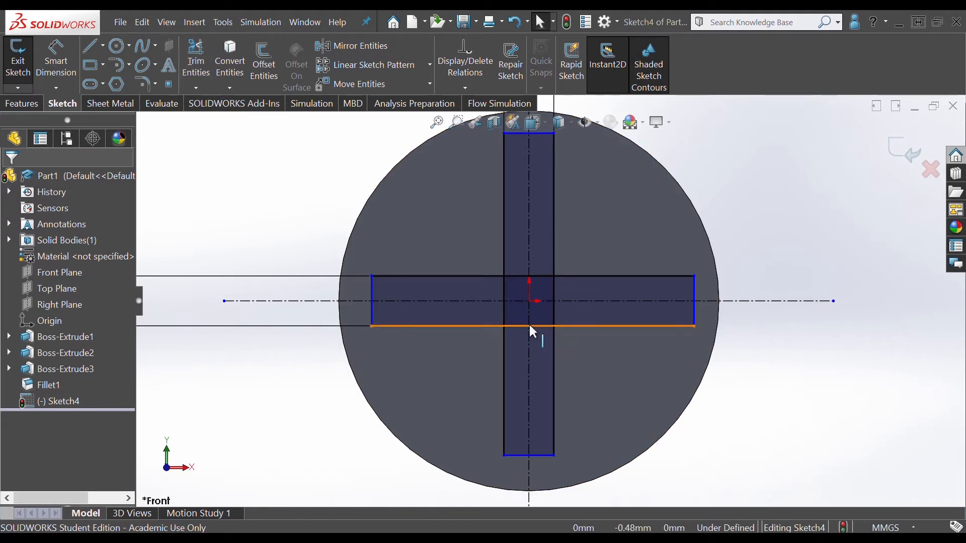
{"action": "left_click", "coordinate": [198, 62]}
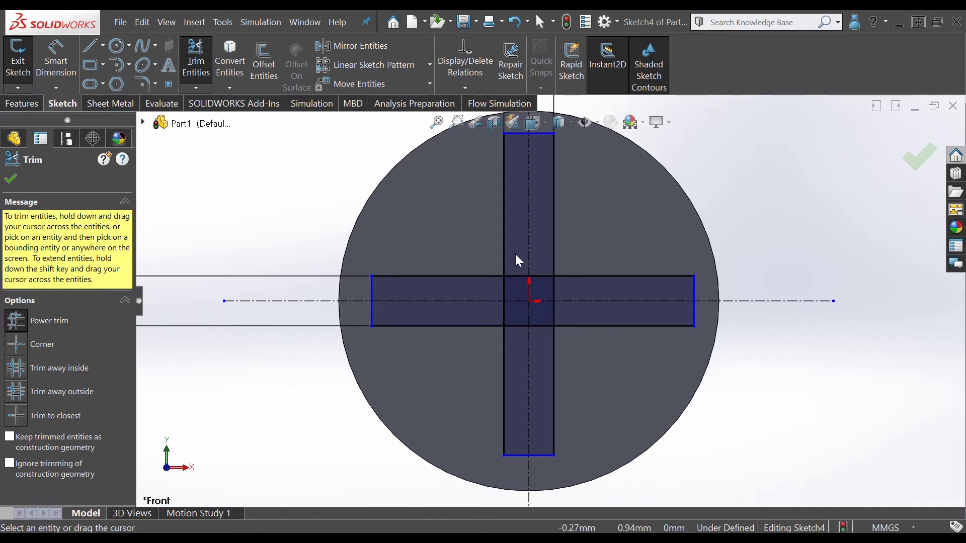
{"action": "left_click_drag", "start_coordinate": [524, 285], "coordinate": [524, 288]}
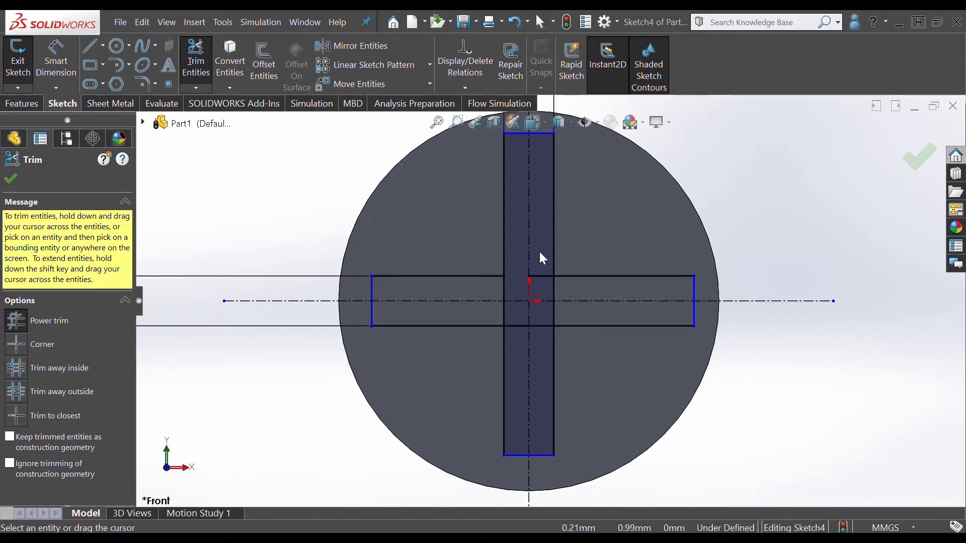
{"action": "left_click_drag", "start_coordinate": [538, 247], "coordinate": [529, 250]}
{"action": "mouse_move", "coordinate": [529, 297]}
{"action": "left_mouse_down"}
{"action": "mouse_move", "coordinate": [535, 315]}
{"action": "mouse_move", "coordinate": [521, 319]}
{"action": "mouse_move", "coordinate": [522, 310]}
{"action": "mouse_move", "coordinate": [545, 309]}
{"action": "mouse_move", "coordinate": [548, 291]}
{"action": "mouse_move", "coordinate": [560, 297]}
{"action": "mouse_move", "coordinate": [549, 310]}
{"action": "mouse_move", "coordinate": [559, 314]}
{"action": "mouse_move", "coordinate": [537, 330]}
{"action": "mouse_move", "coordinate": [502, 309]}
{"action": "mouse_move", "coordinate": [514, 286]}
{"action": "mouse_move", "coordinate": [497, 286]}
{"action": "mouse_move", "coordinate": [495, 320]}
{"action": "left_mouse_up"}
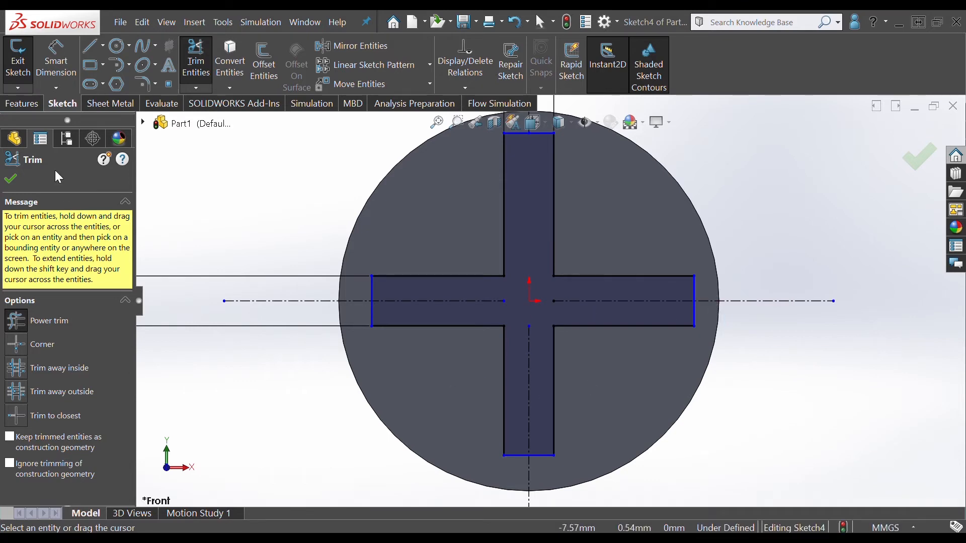
{"action": "left_click", "coordinate": [11, 181]}
{"action": "key", "text": "z"}
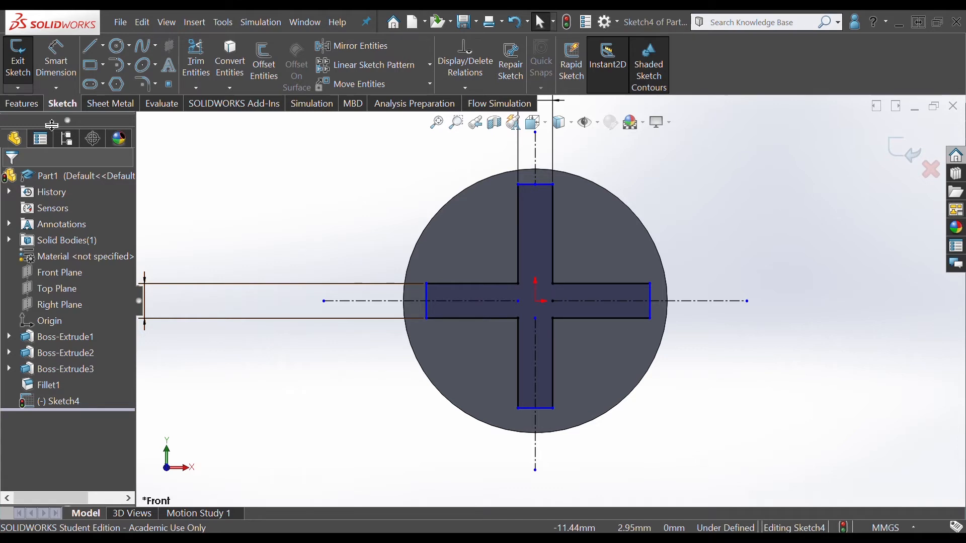
Start an extruded cut of the cross profile with a blind depth of 0.8 mm
{"action": "left_click", "coordinate": [23, 104]}
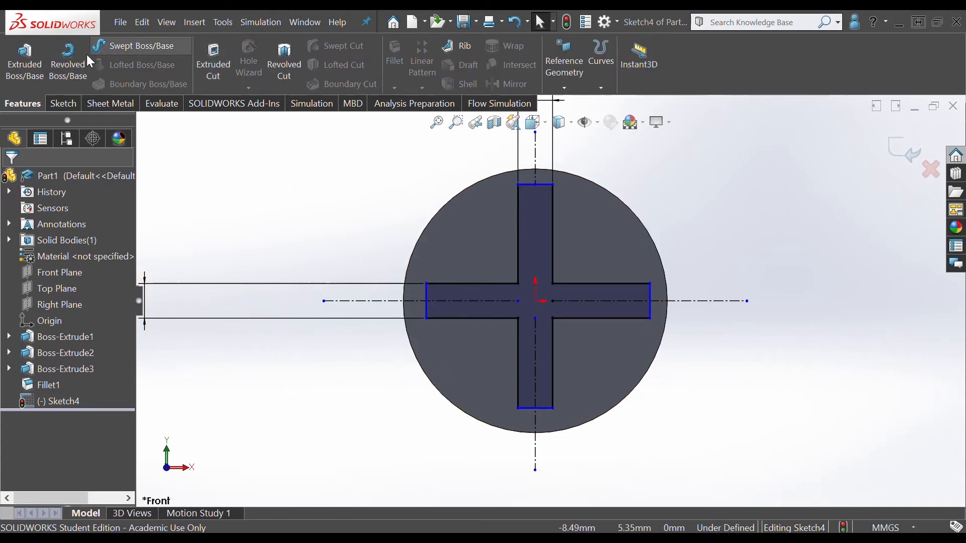
{"action": "left_click", "coordinate": [217, 71]}
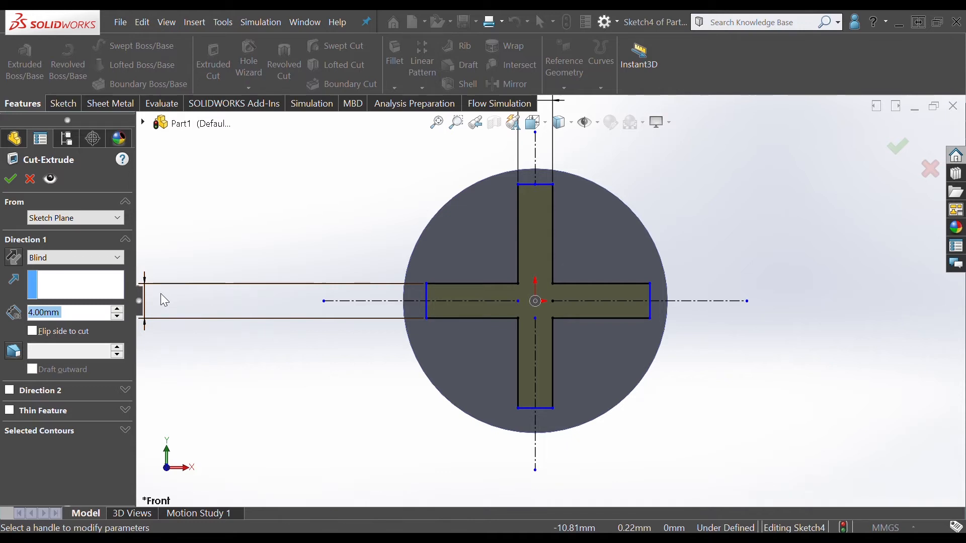
{"action": "type", "text": "0.8"}
{"action": "key", "text": "Return"}
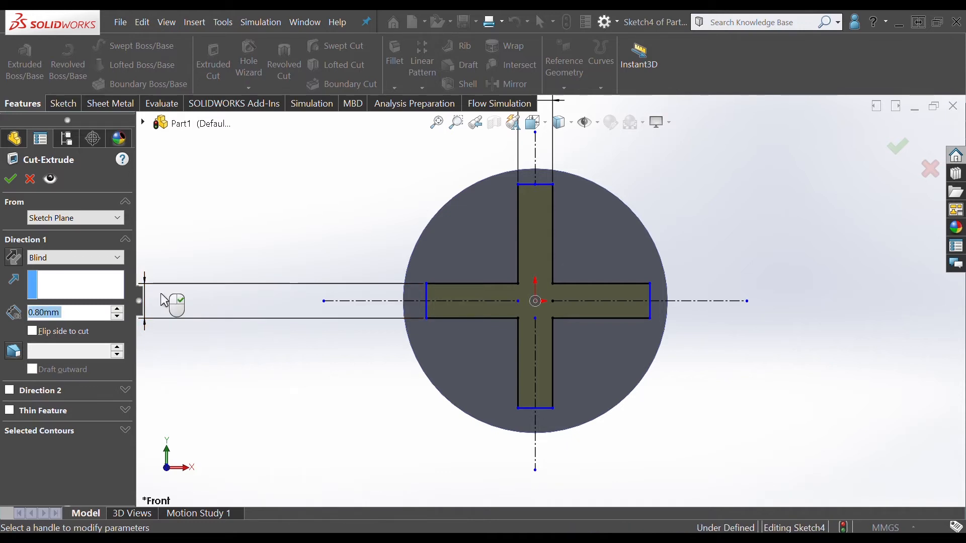
Add a 3-degree draft to the cross-shaped cut and complete the recess in the head
{"action": "left_click", "coordinate": [15, 354]}
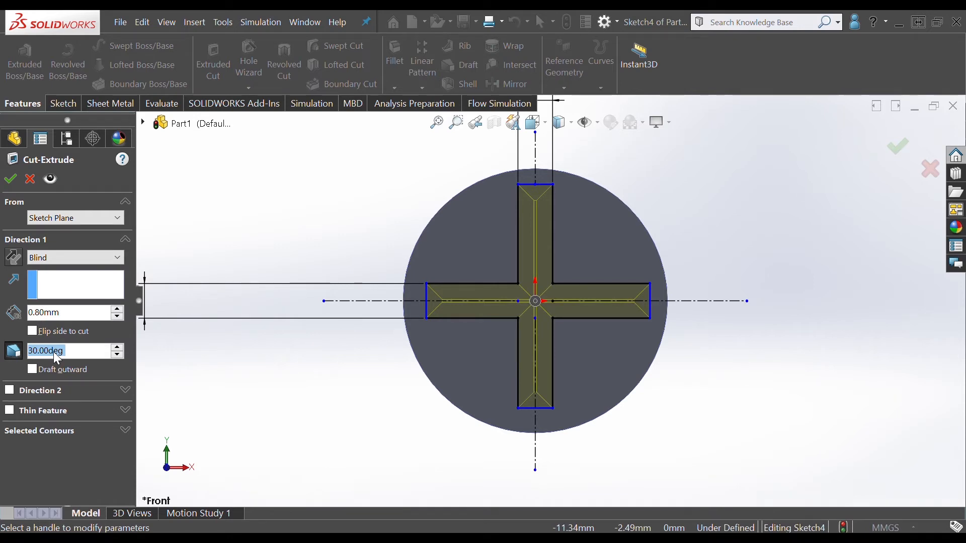
{"action": "type", "text": "3"}
{"action": "key", "text": "Return"}
{"action": "mouse_move", "coordinate": [457, 441]}
{"action": "middle_mouse_down"}
{"action": "mouse_move", "coordinate": [437, 422]}
{"action": "mouse_move", "coordinate": [379, 451]}
{"action": "mouse_move", "coordinate": [366, 445]}
{"action": "middle_mouse_up"}
{"action": "scroll", "coordinate": [369, 447], "scroll_direction": "up", "scroll_amount": 1}
{"action": "left_click", "coordinate": [11, 182]}
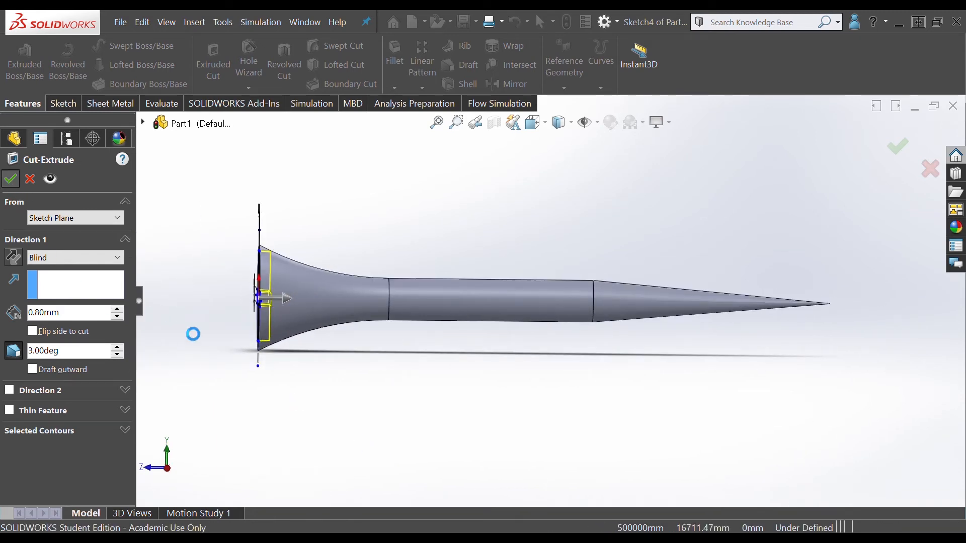
{"action": "middle_click_drag", "start_coordinate": [256, 339], "coordinate": [318, 338]}
{"action": "scroll", "coordinate": [521, 294], "scroll_direction": "down", "scroll_amount": 6}
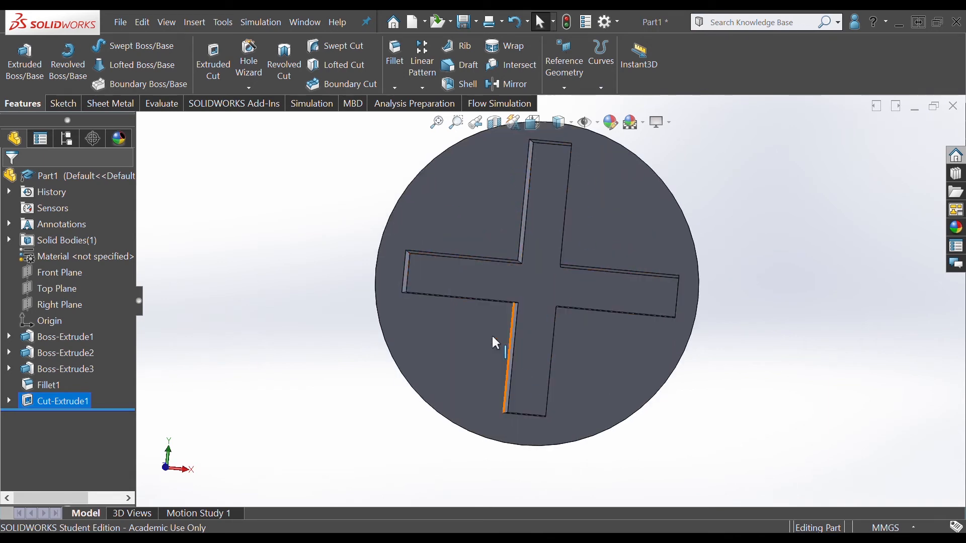
{"action": "scroll", "coordinate": [624, 301], "scroll_direction": "up", "scroll_amount": 6}
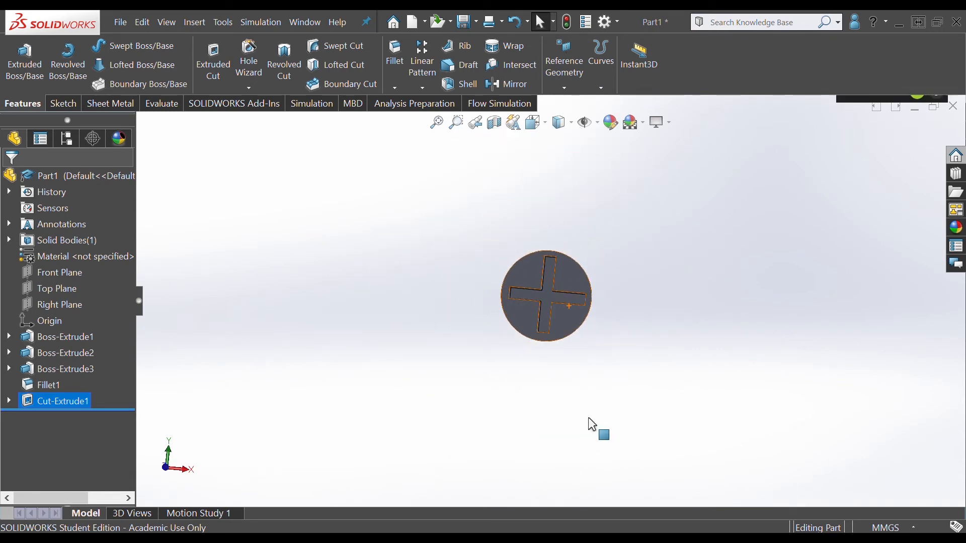
{"action": "middle_click_drag", "start_coordinate": [592, 425], "coordinate": [665, 340]}
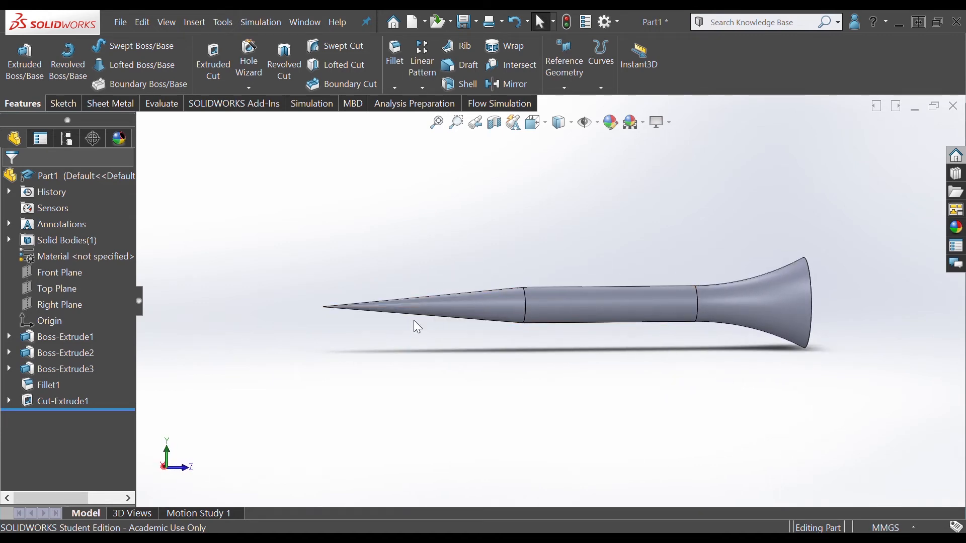
{"action": "middle_click_drag", "start_coordinate": [610, 390], "coordinate": [584, 408]}
{"action": "left_click", "coordinate": [56, 274]}
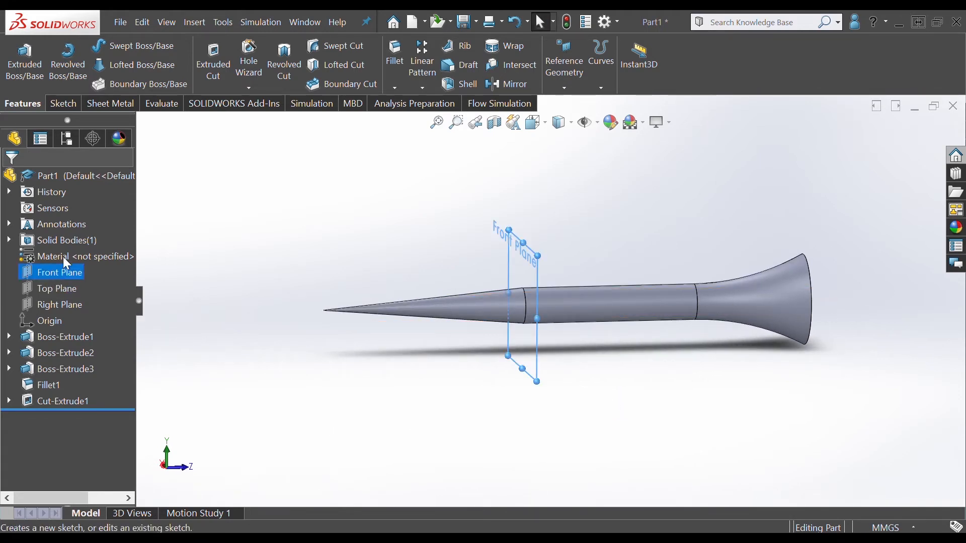
{"action": "left_click", "coordinate": [62, 256]}
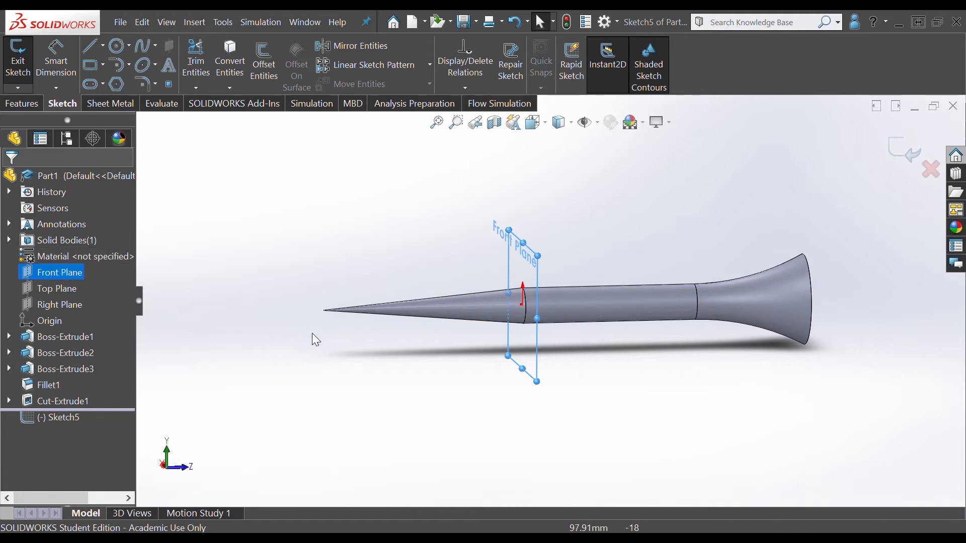
{"action": "left_click", "coordinate": [23, 103]}
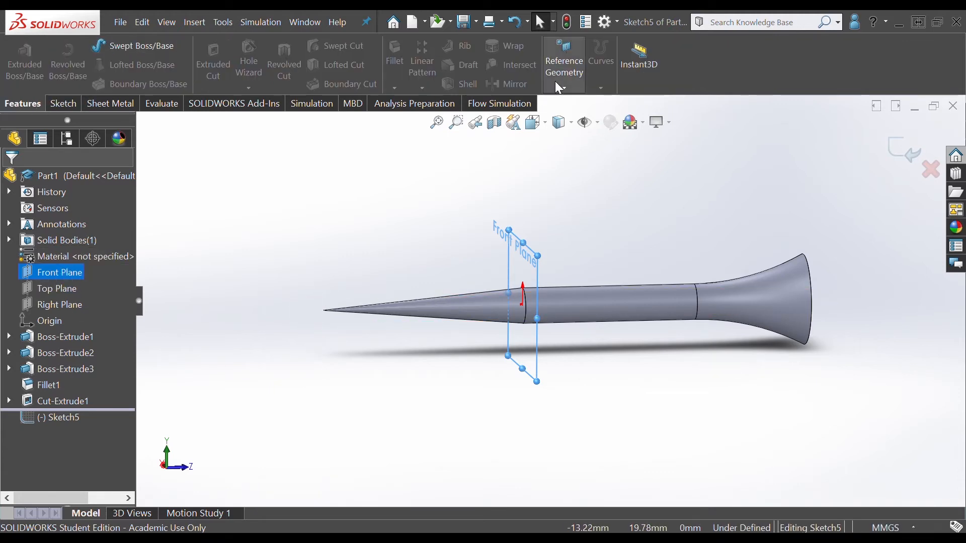
{"action": "left_click", "coordinate": [460, 195]}
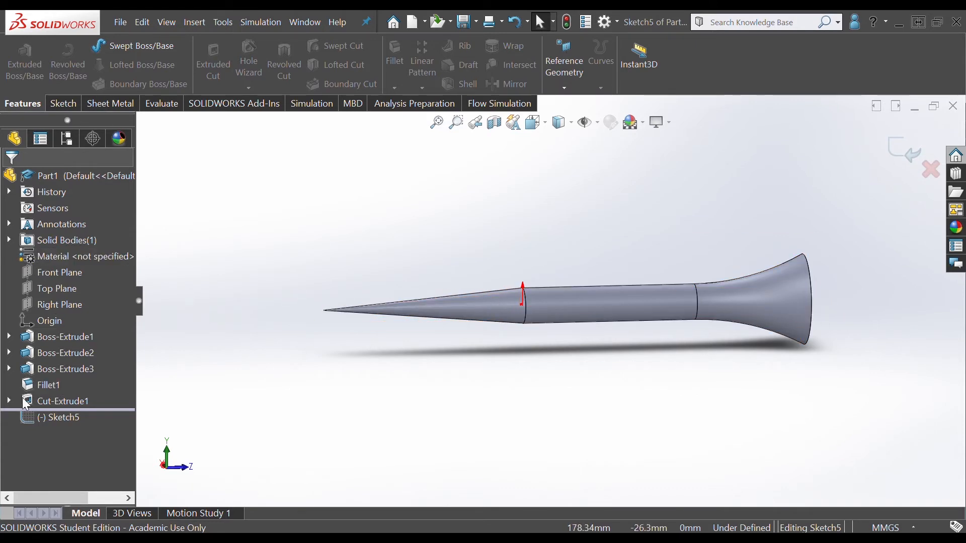
{"action": "left_click", "coordinate": [46, 422]}
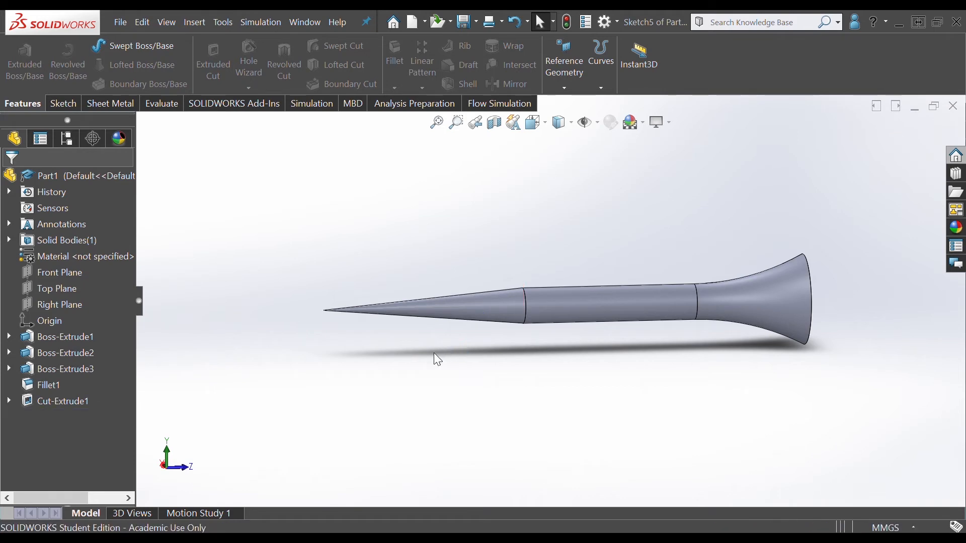
Start a reference plane parallel to the Front Plane with an offset of 15 mm
{"action": "left_click", "coordinate": [47, 273]}
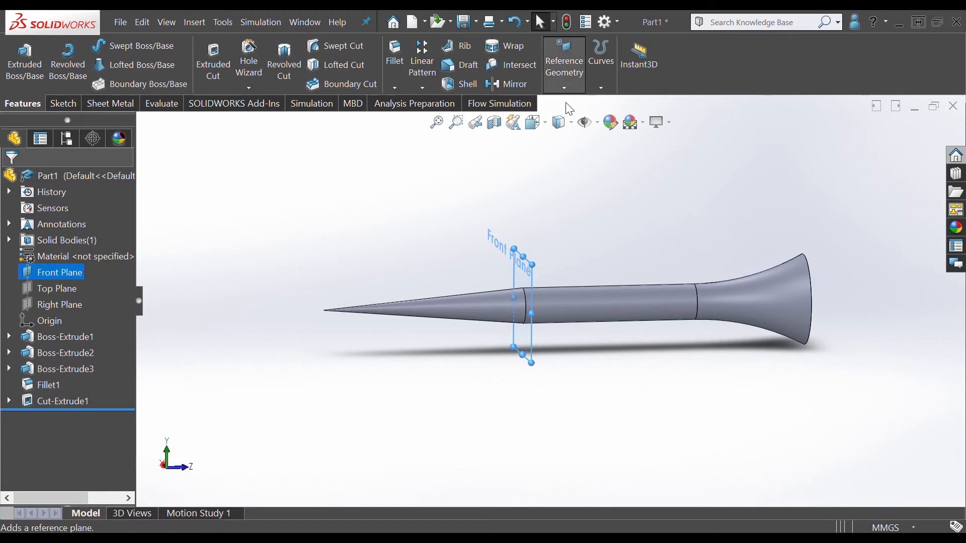
{"action": "left_click", "coordinate": [563, 93]}
{"action": "middle_click_drag", "start_coordinate": [435, 430], "coordinate": [378, 418]}
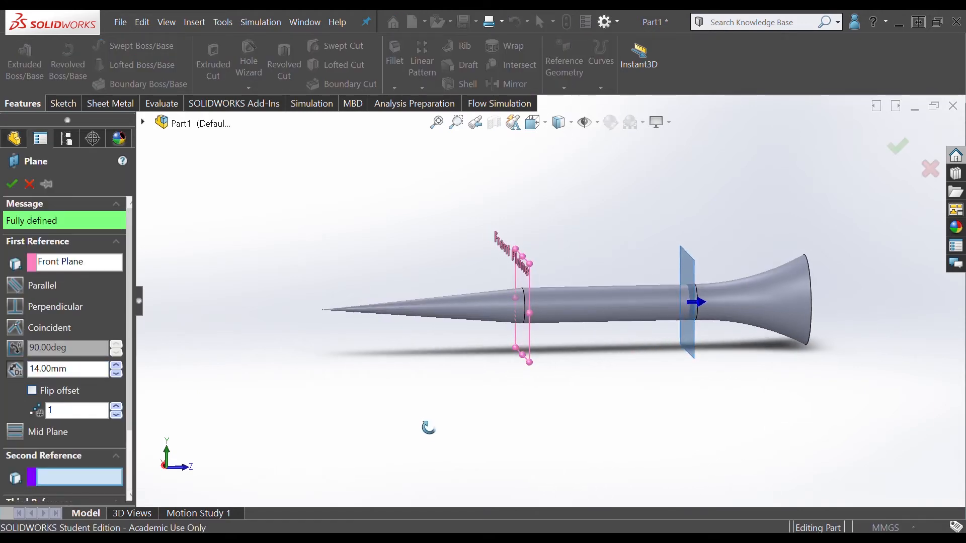
{"action": "double_click", "coordinate": [80, 373]}
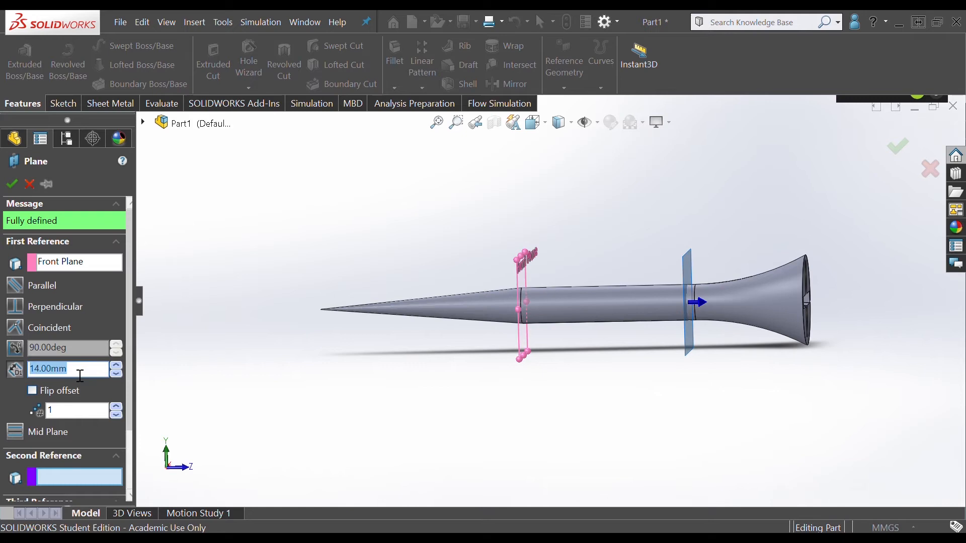
{"action": "type", "text": "15"}
{"action": "key", "text": "Return"}
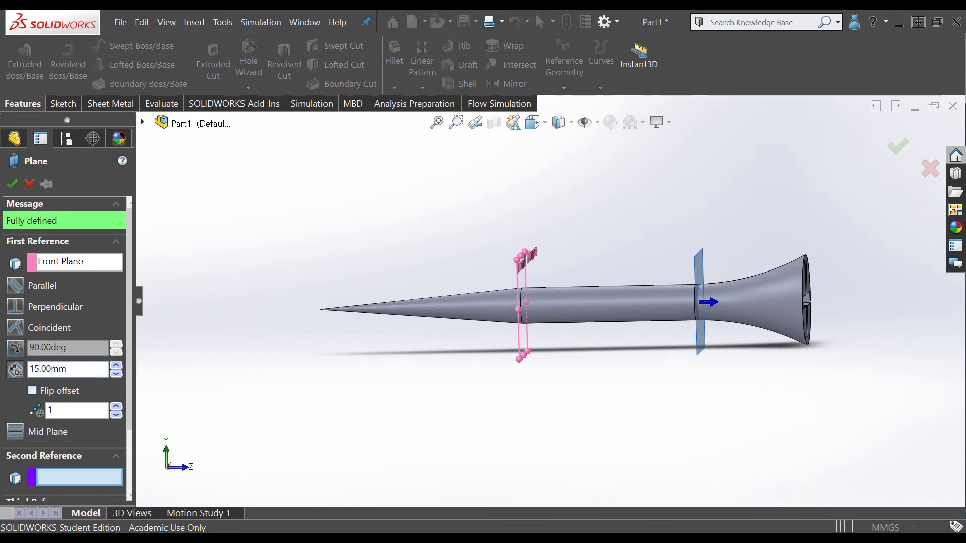
{"action": "scroll", "coordinate": [270, 401], "scroll_direction": "down", "scroll_amount": 1}
{"action": "middle_click_drag", "start_coordinate": [269, 401], "coordinate": [285, 410]}
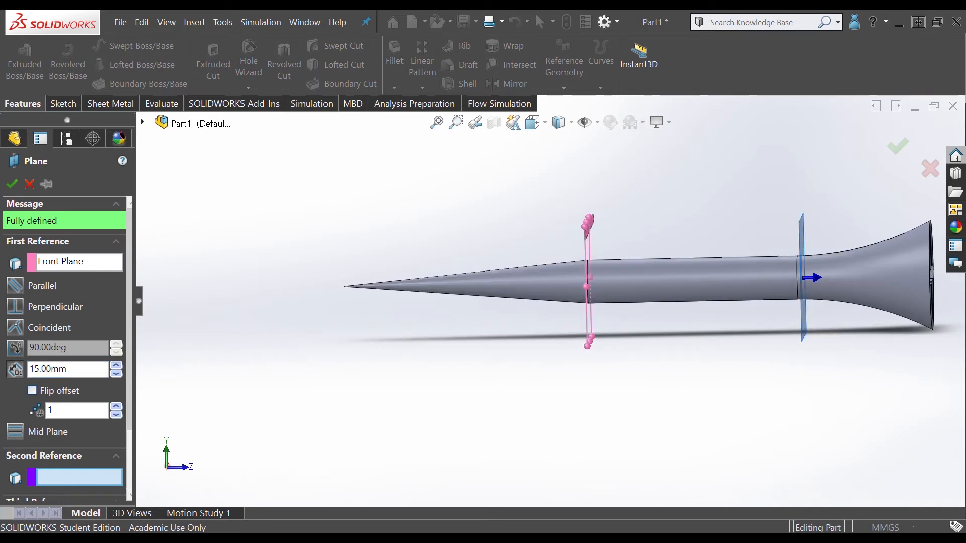
Set the reference plane's offset distance to 14.5 mm and create the plane
{"action": "double_click", "coordinate": [73, 370]}
{"action": "type", "text": "1"}
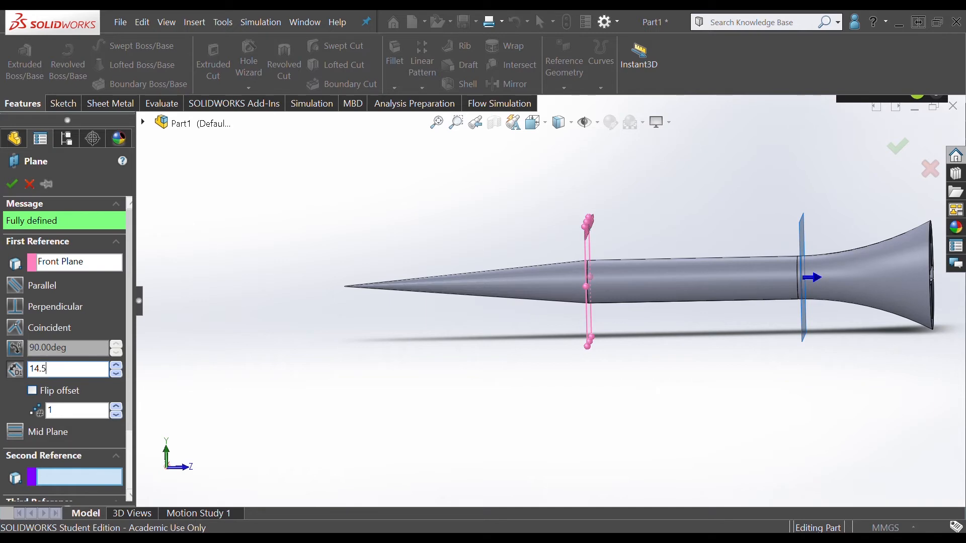
{"action": "type", "text": "4.5"}
{"action": "key", "text": "Return"}
{"action": "left_click", "coordinate": [12, 185]}
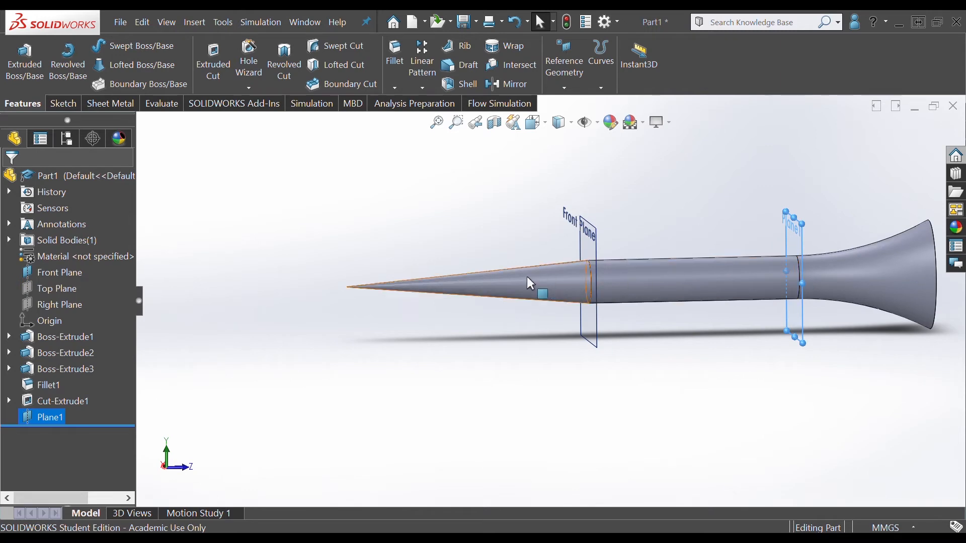
Hide the Front Plane and start a sketch on the new offset plane near the head
{"action": "left_click", "coordinate": [594, 249]}
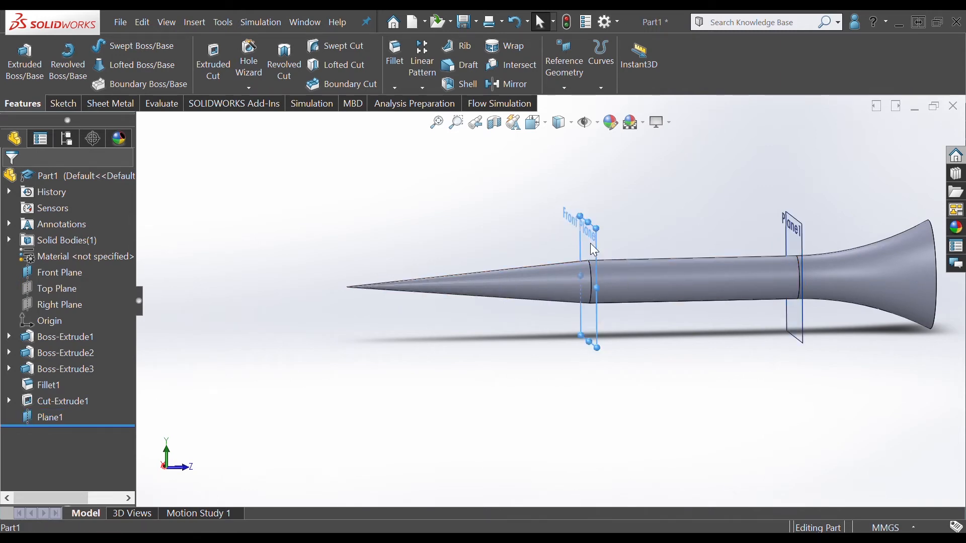
{"action": "left_click", "coordinate": [650, 227]}
{"action": "middle_click_drag", "start_coordinate": [694, 338], "coordinate": [772, 361]}
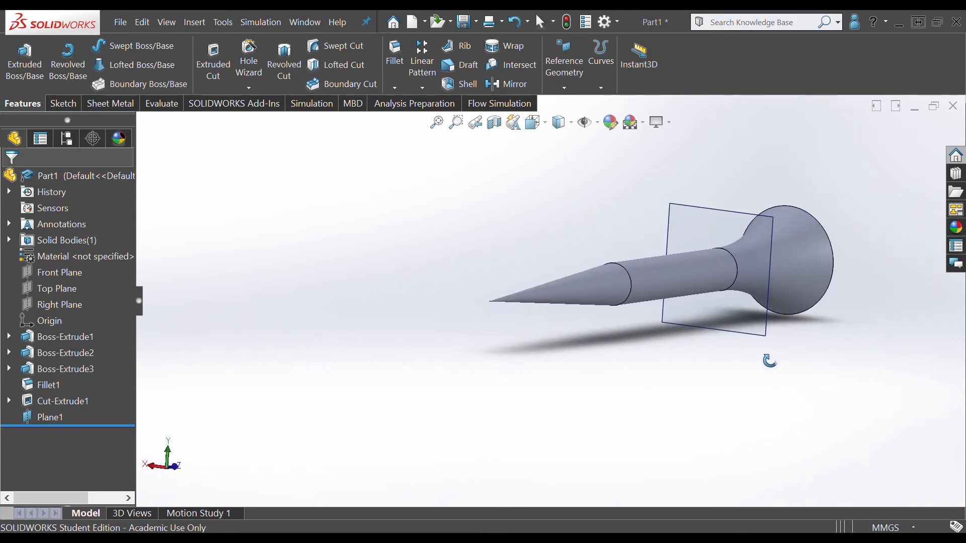
{"action": "left_click", "coordinate": [696, 216]}
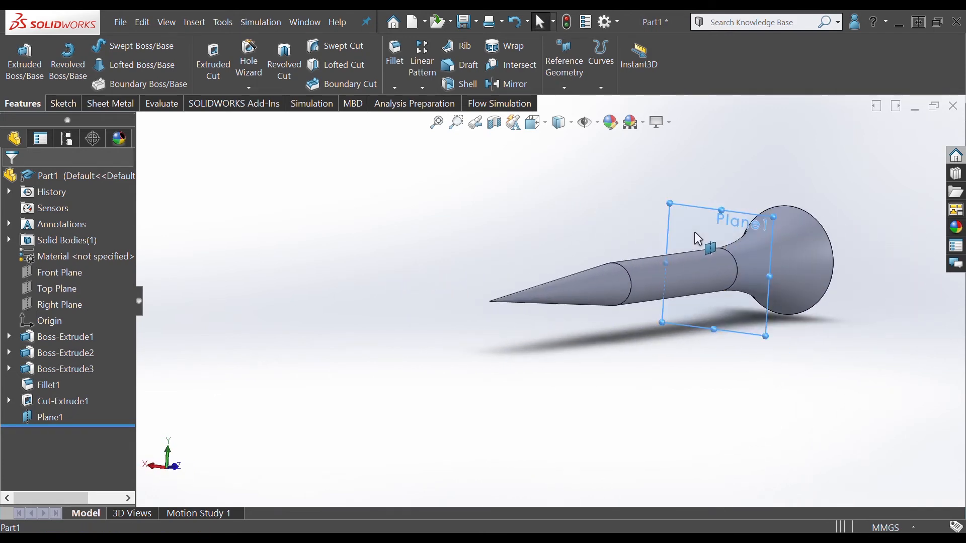
{"action": "left_click", "coordinate": [723, 218]}
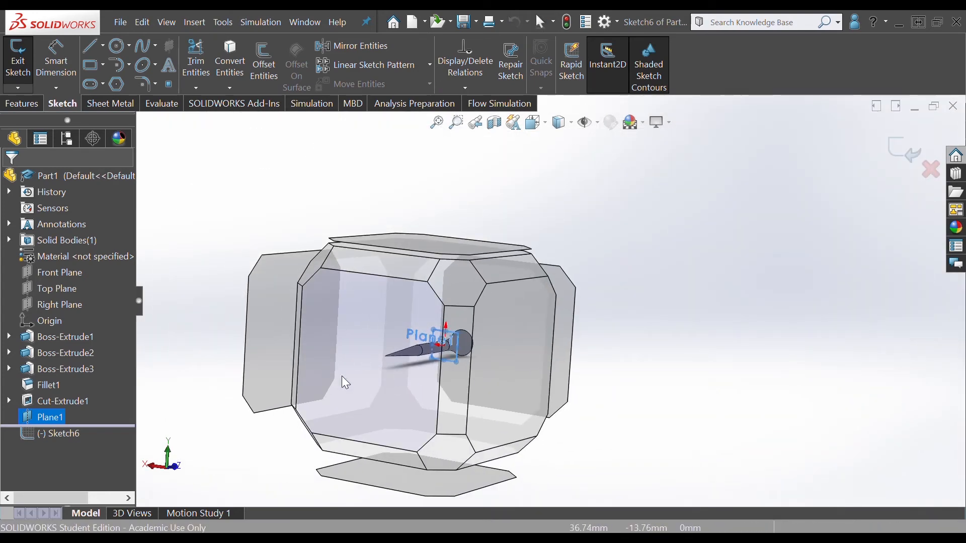
Sketch a 3 mm diameter circle centred on the origin on the offset plane, viewed from the back
{"action": "left_click", "coordinate": [361, 332]}
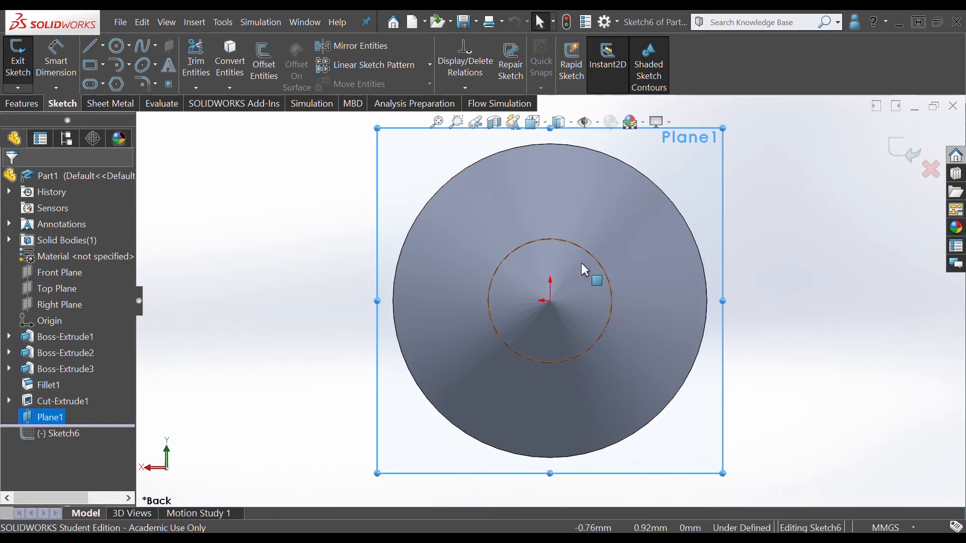
{"action": "left_click", "coordinate": [117, 49]}
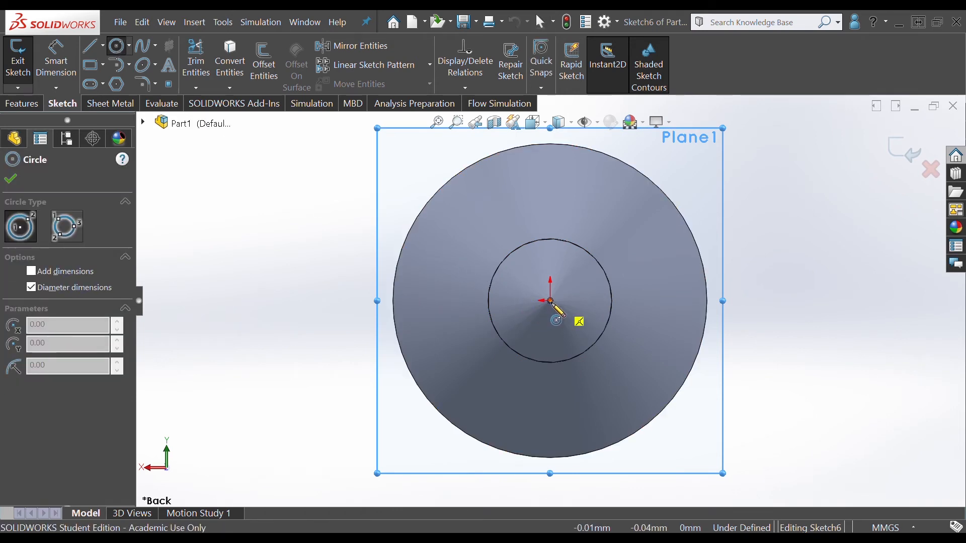
{"action": "left_click", "coordinate": [550, 301]}
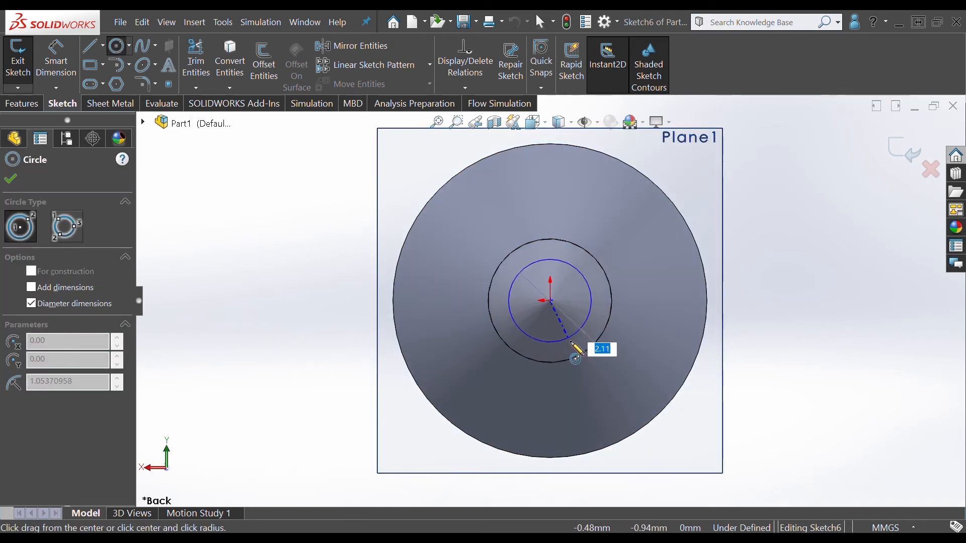
{"action": "type", "text": "3"}
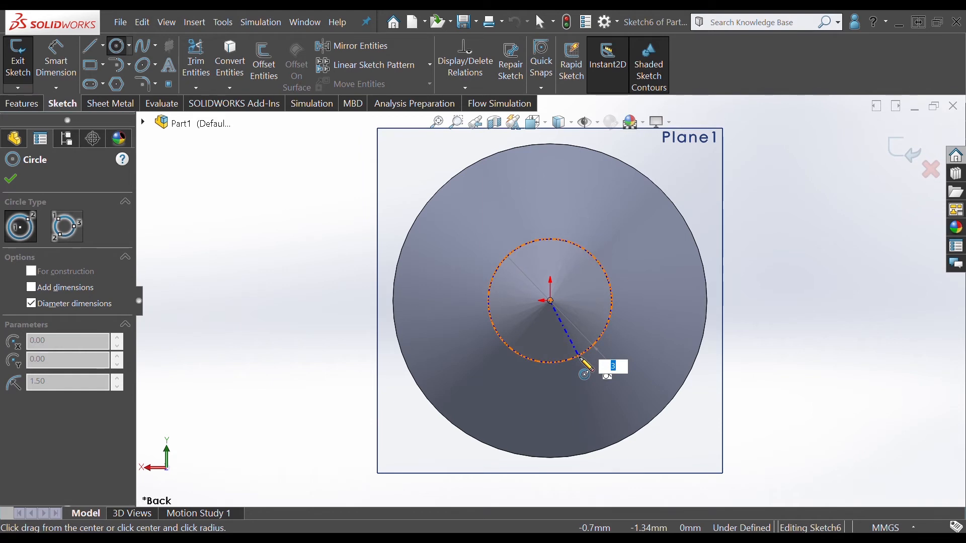
{"action": "key", "text": "Return"}
{"action": "left_click", "coordinate": [15, 181]}
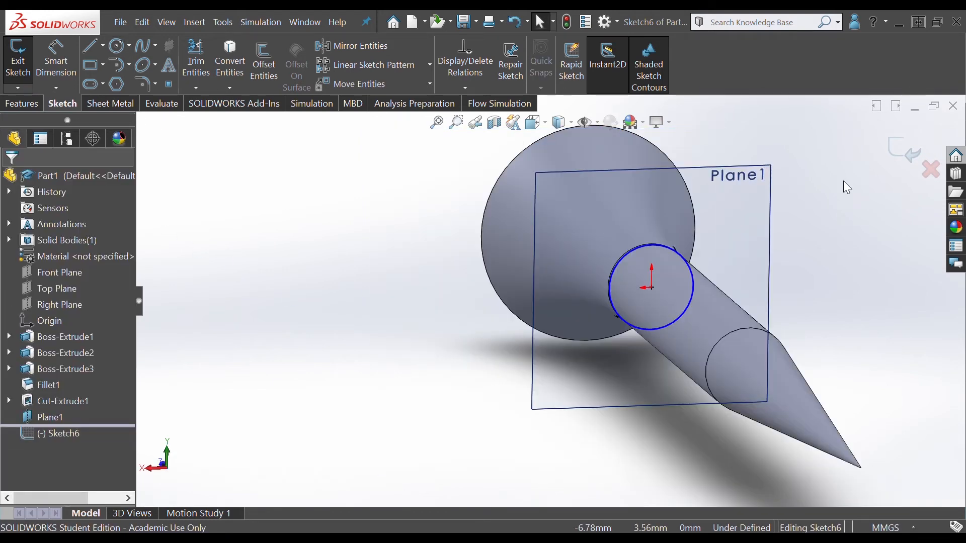
Start a Helix/Spiral curve from the 3 mm circle and view the preview along the screw body side-on
{"action": "left_click", "coordinate": [22, 106]}
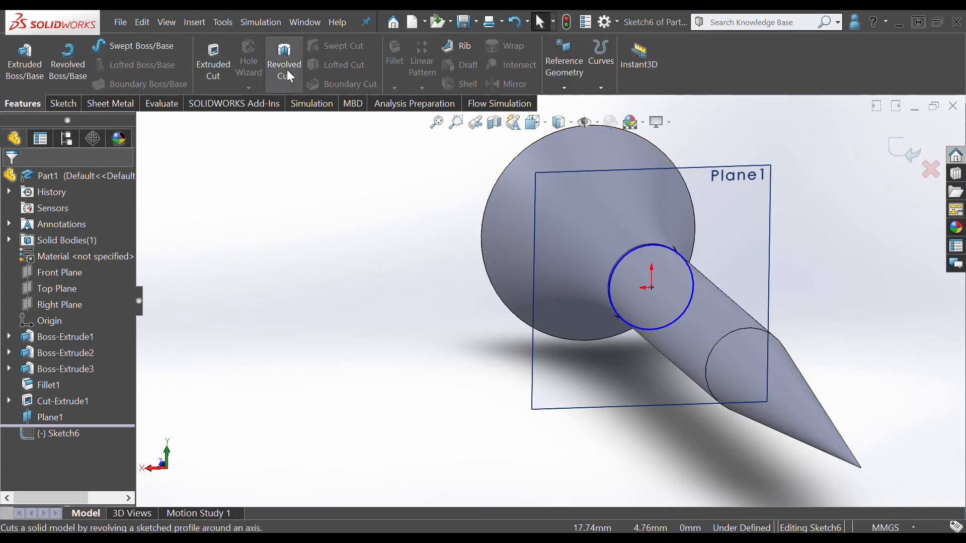
{"action": "left_click", "coordinate": [602, 72]}
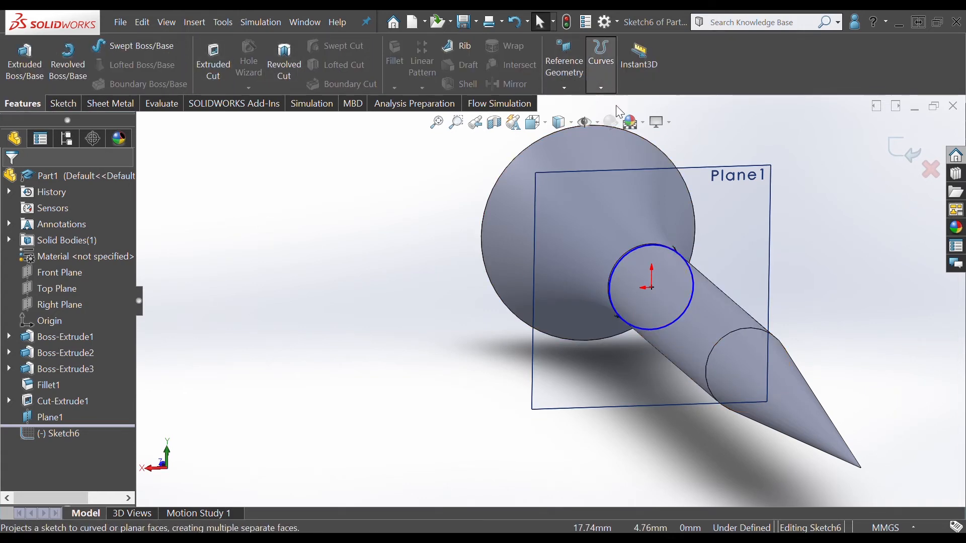
{"action": "left_click", "coordinate": [627, 127]}
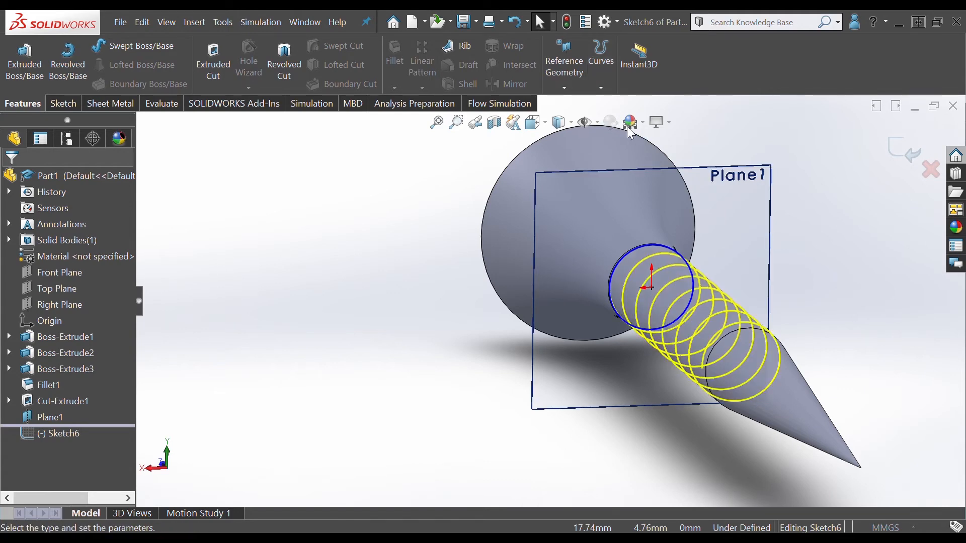
{"action": "middle_click_drag", "start_coordinate": [426, 338], "coordinate": [467, 302]}
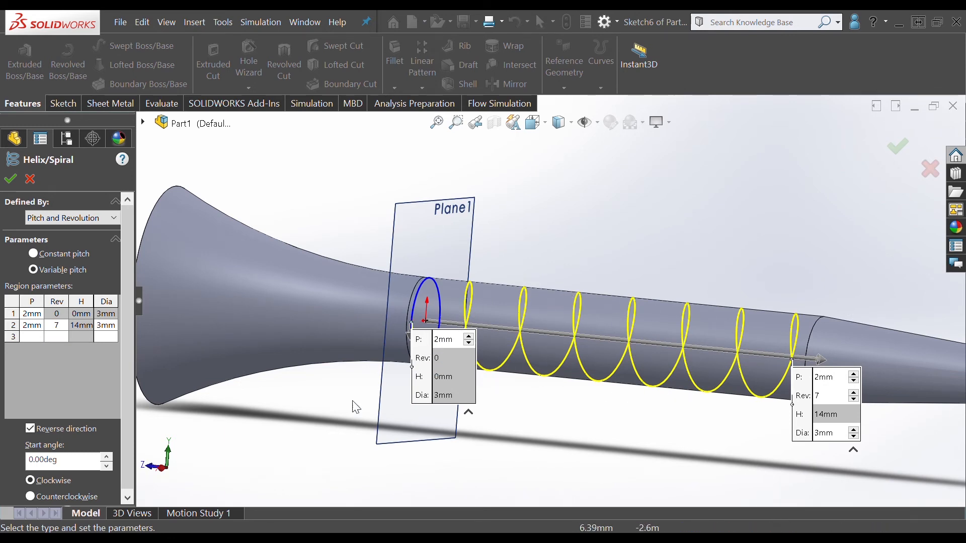
{"action": "scroll", "coordinate": [727, 390], "scroll_direction": "up", "scroll_amount": 2}
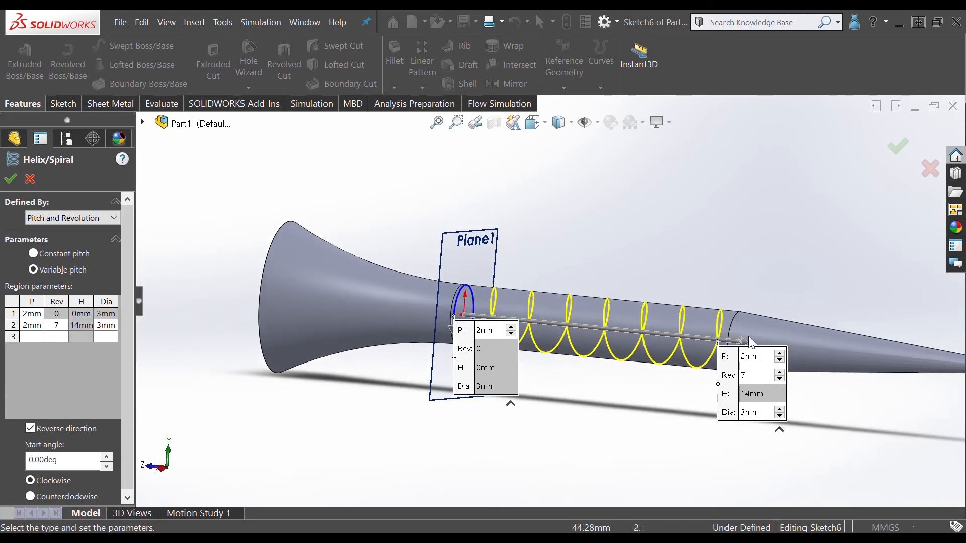
{"action": "mouse_move", "coordinate": [853, 412]}
{"action": "middle_mouse_down"}
{"action": "mouse_move", "coordinate": [875, 424]}
{"action": "mouse_move", "coordinate": [847, 399]}
{"action": "middle_mouse_up"}
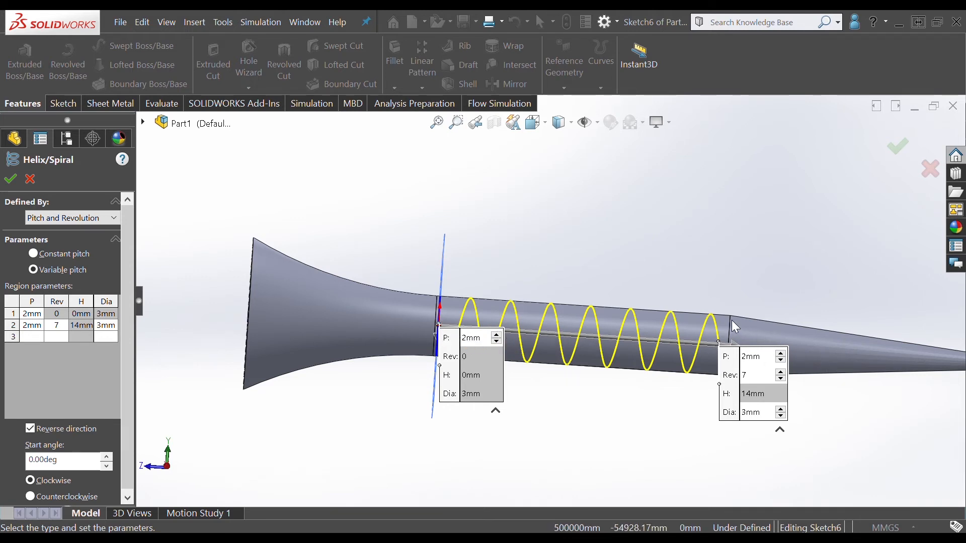
{"action": "scroll", "coordinate": [785, 341], "scroll_direction": "up", "scroll_amount": 1}
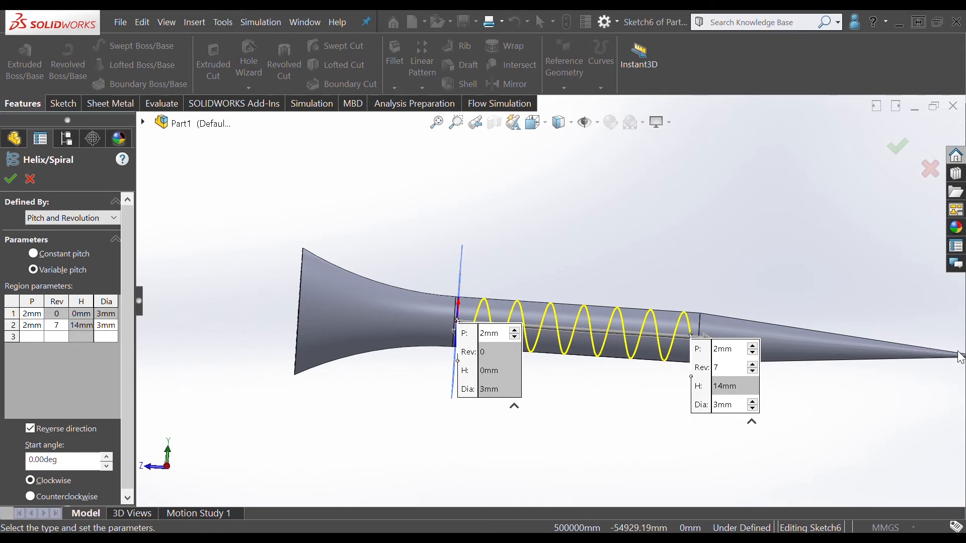
{"action": "scroll", "coordinate": [564, 304], "scroll_direction": "up", "scroll_amount": 2}
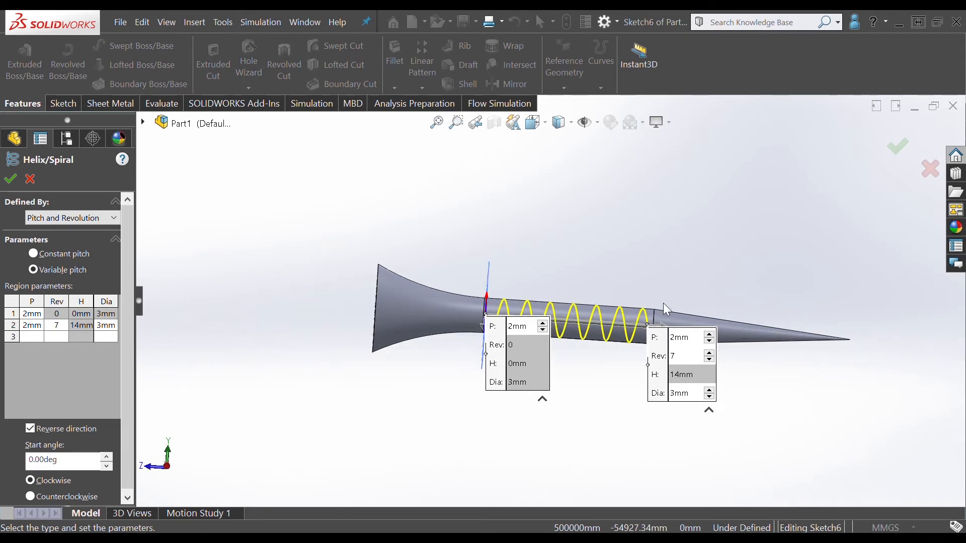
Add a third helix region with a 2 mm pitch, 8 revolutions and a 2.5 mm diameter
{"action": "scroll", "coordinate": [83, 337], "scroll_direction": "down", "scroll_amount": 1}
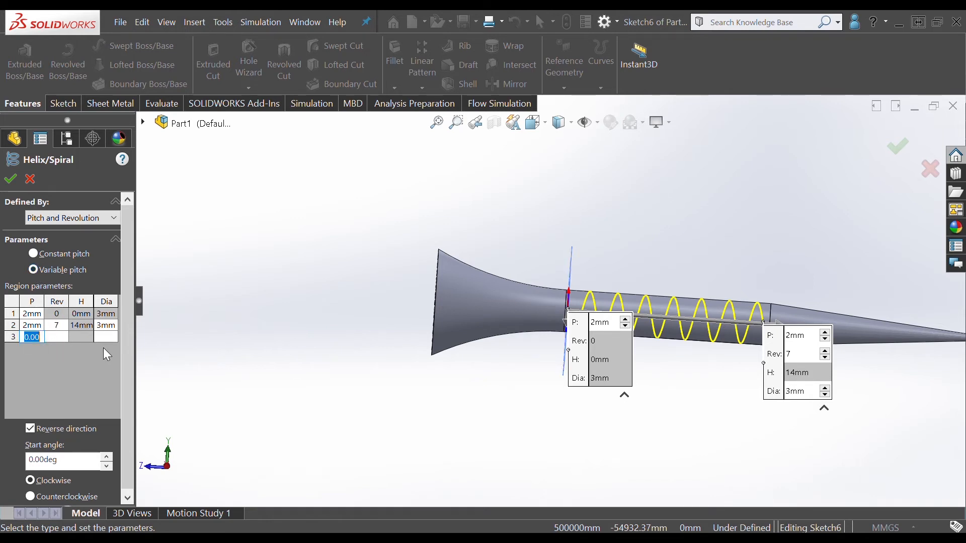
{"action": "type", "text": "2mm"}
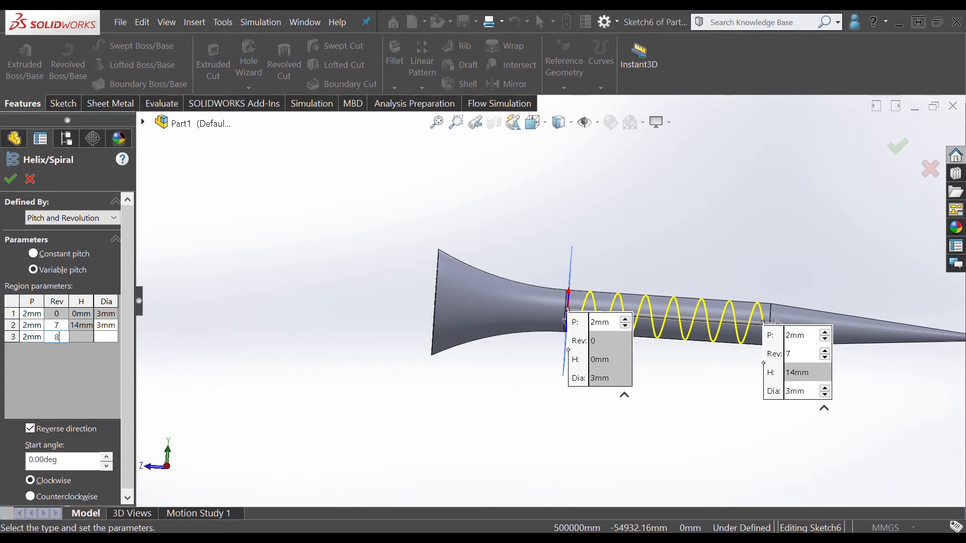
{"action": "left_click", "coordinate": [107, 335]}
{"action": "type", "text": "2."}
{"action": "key", "text": "Return"}
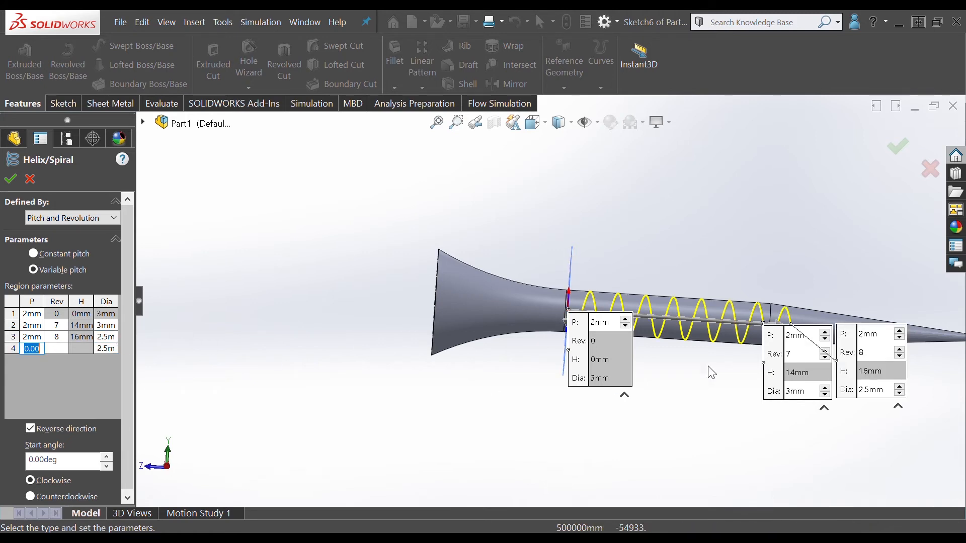
Add a fourth helix region with a 2 mm pitch, 9 revolutions and a 2.2 mm diameter
{"action": "scroll", "coordinate": [779, 330], "scroll_direction": "down", "scroll_amount": 6}
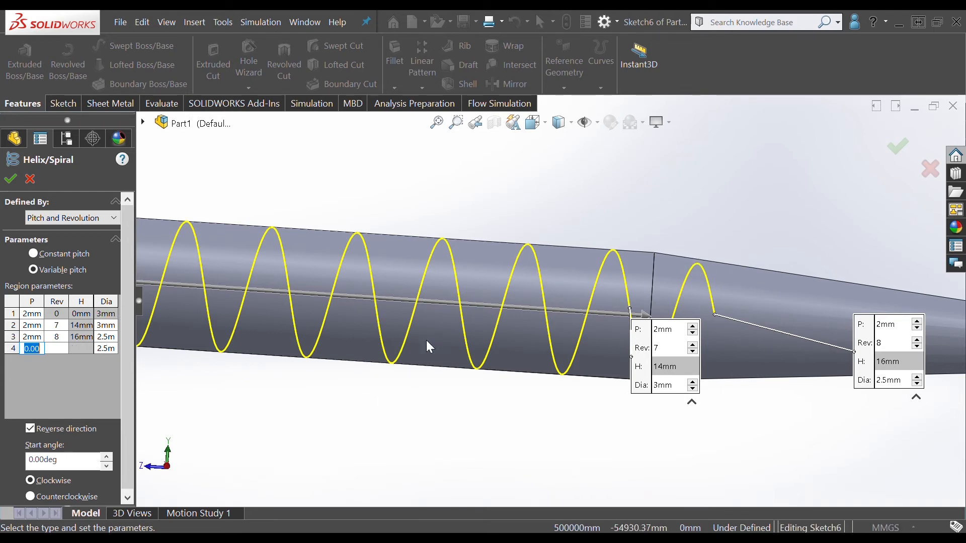
{"action": "type", "text": "2"}
{"action": "type", "text": "9"}
{"action": "left_click", "coordinate": [107, 348]}
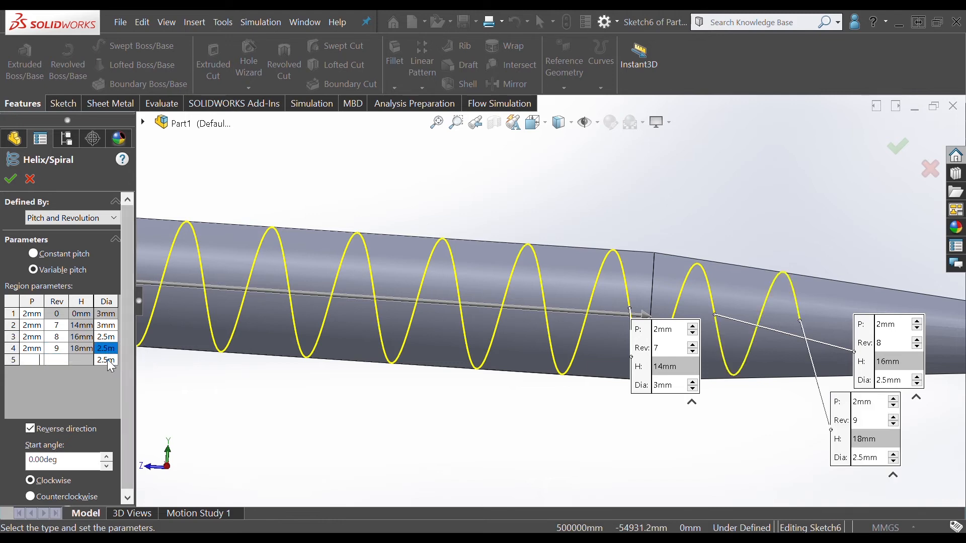
{"action": "key", "text": "Tab"}
{"action": "type", "text": "2.2"}
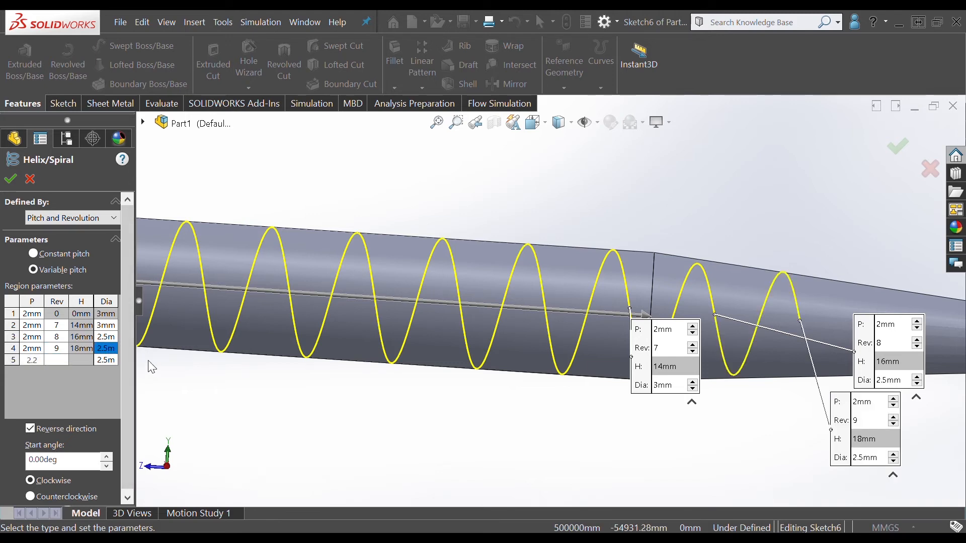
{"action": "key", "text": "BackSpace"}
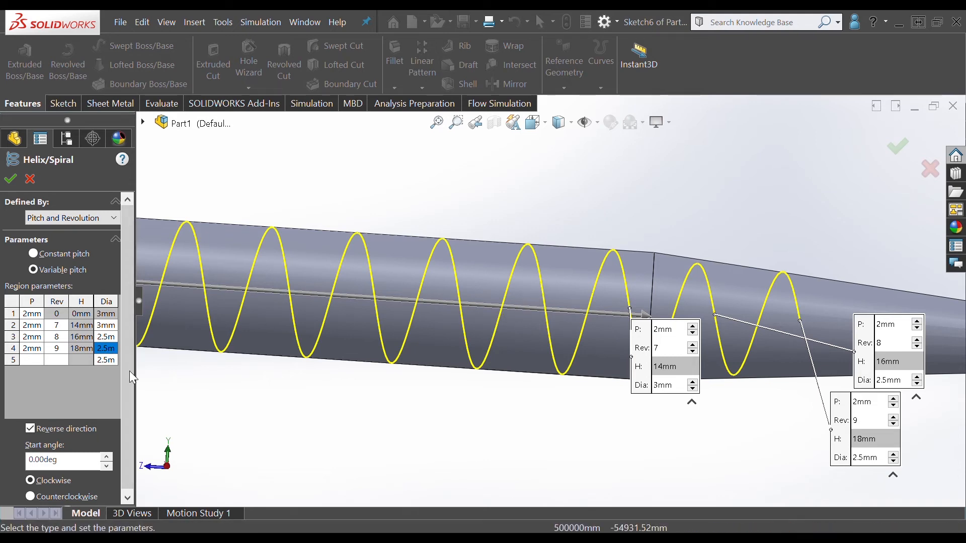
{"action": "left_click", "coordinate": [106, 350]}
{"action": "left_click", "coordinate": [104, 358]}
{"action": "double_click", "coordinate": [110, 352]}
{"action": "key", "text": "Left"}
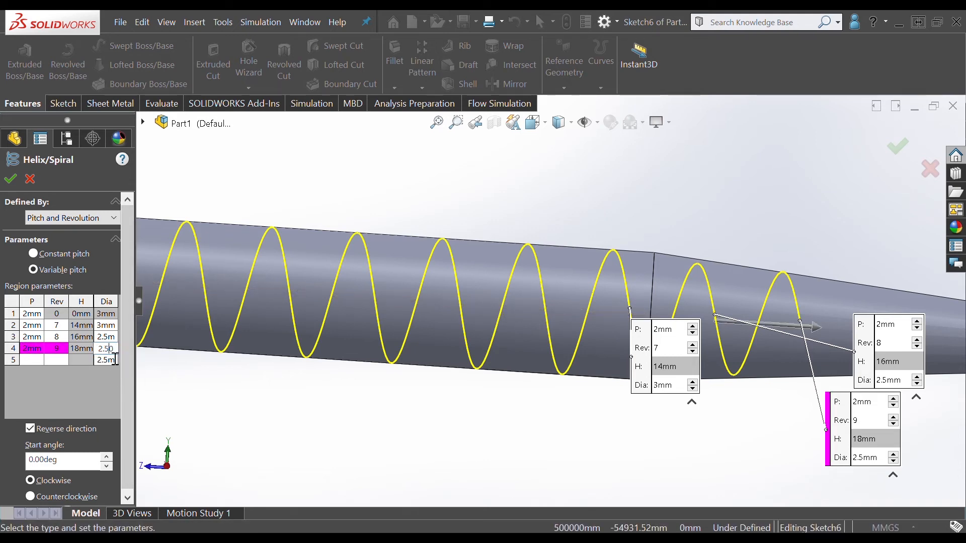
Add a fifth helix region with a 2 mm pitch, 10 revolutions and a 1.9 mm diameter
{"action": "left_click", "coordinate": [32, 360]}
{"action": "type", "text": "2"}
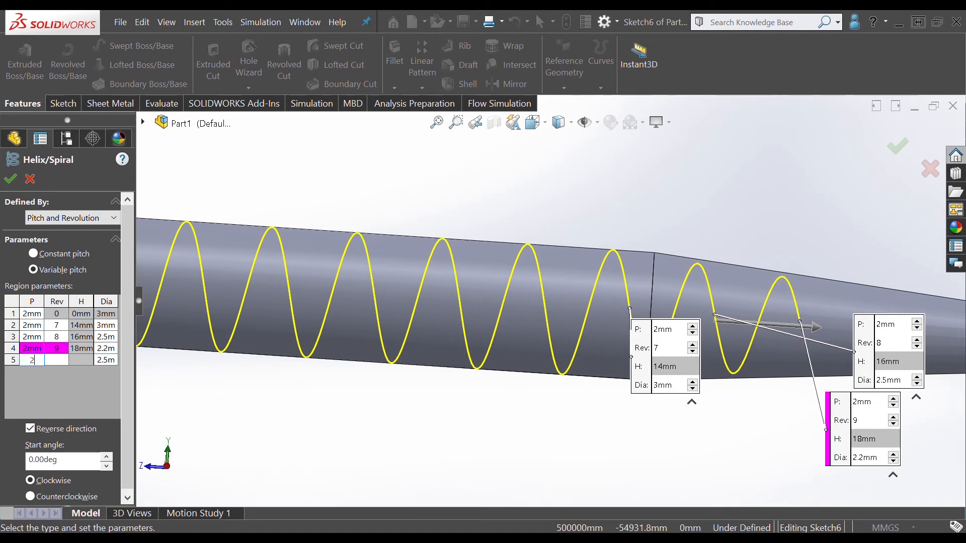
{"action": "left_click", "coordinate": [57, 361]}
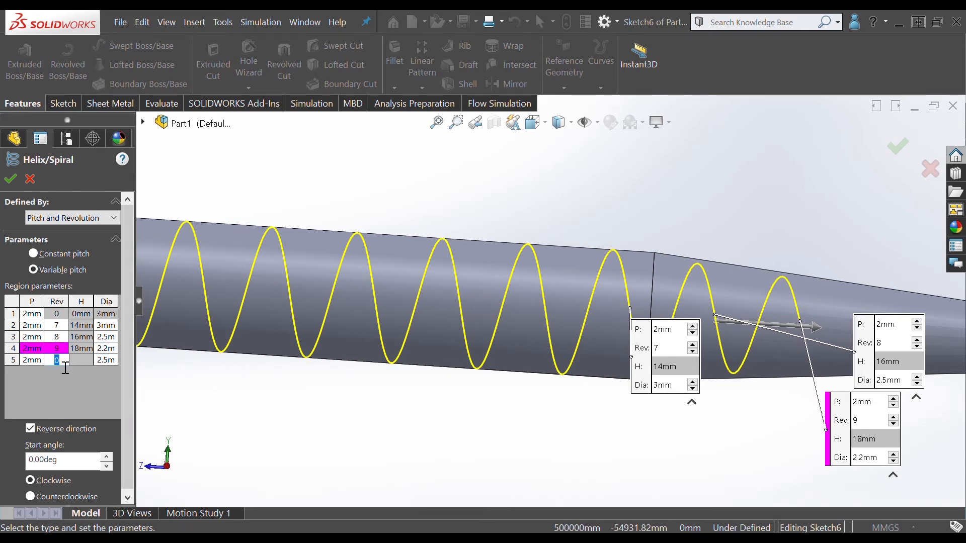
{"action": "left_click", "coordinate": [110, 360]}
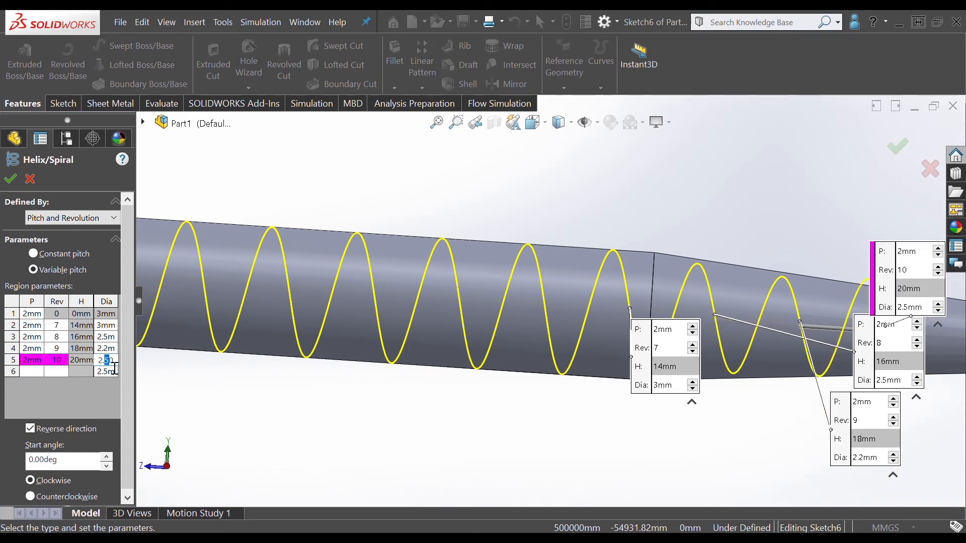
{"action": "type", "text": "1.9m"}
{"action": "left_click", "coordinate": [33, 373]}
Move the callouts of the 8- and 10-revolution regions clear of the helix preview on the tapered tip
{"action": "scroll", "coordinate": [551, 302], "scroll_direction": "up", "scroll_amount": 4}
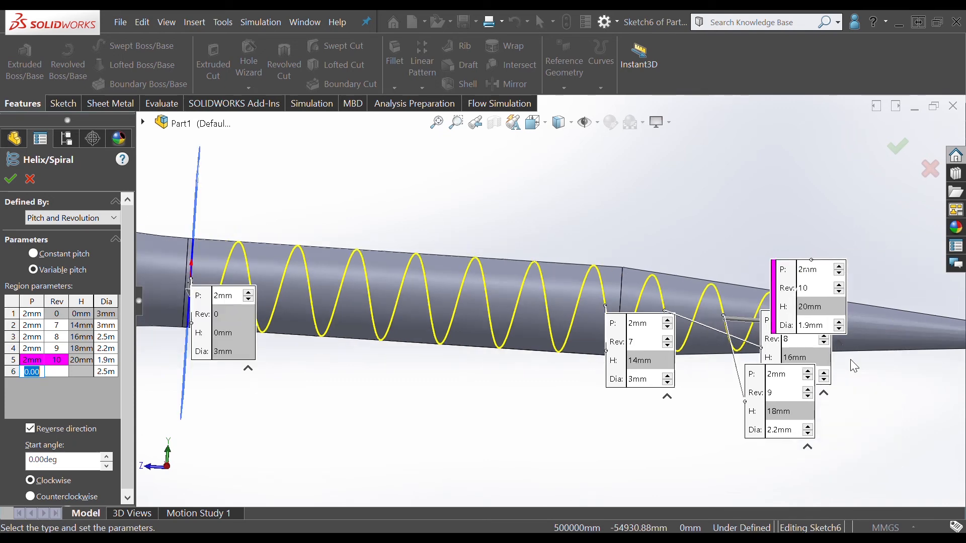
{"action": "scroll", "coordinate": [795, 322], "scroll_direction": "down", "scroll_amount": 5}
{"action": "left_click_drag", "start_coordinate": [571, 242], "coordinate": [554, 204]}
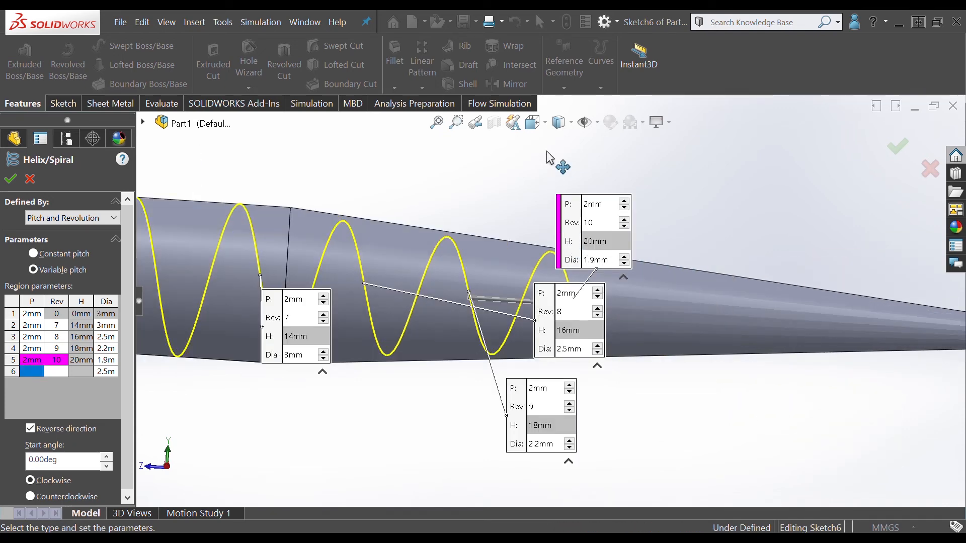
{"action": "left_click_drag", "start_coordinate": [556, 402], "coordinate": [338, 434]}
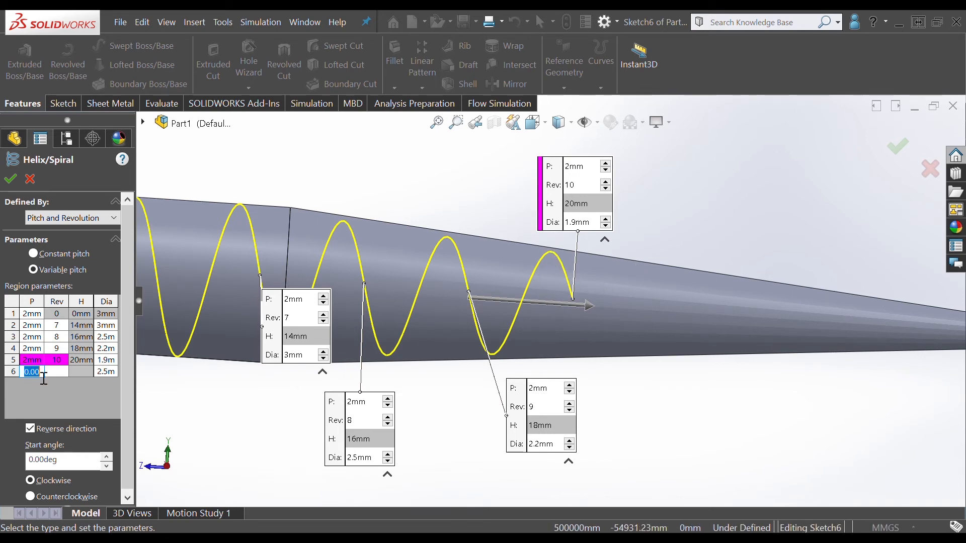
Add a sixth helix region with a 2 mm pitch, 11 revolutions and a 1.5 mm diameter
{"action": "type", "text": "2mm"}
{"action": "left_click", "coordinate": [59, 372]}
{"action": "left_click", "coordinate": [107, 371]}
{"action": "left_click", "coordinate": [110, 372]}
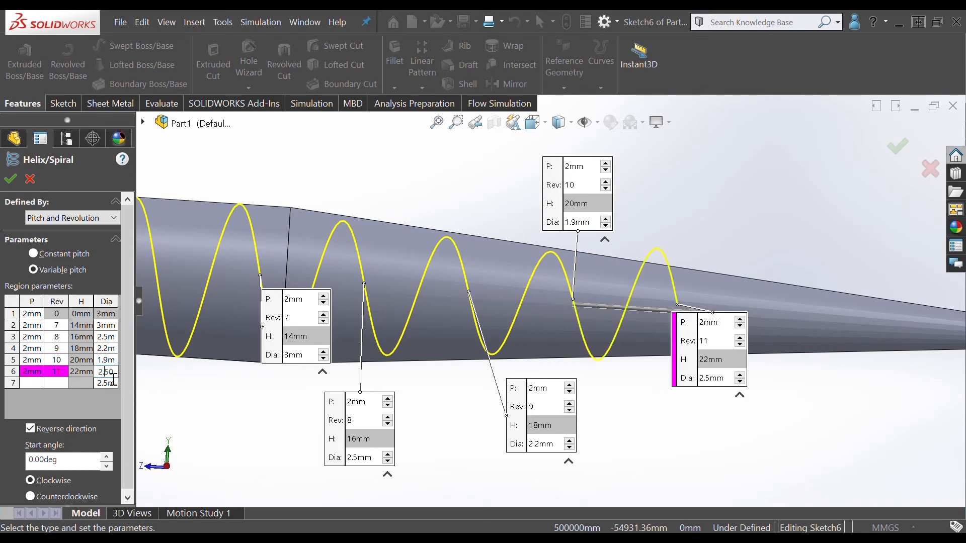
{"action": "left_click_drag", "start_coordinate": [109, 372], "coordinate": [96, 373]}
{"action": "type", "text": "1.5"}
Add a seventh helix region with a 2 mm pitch, 12 revolutions and a 1 mm diameter
{"action": "left_click", "coordinate": [29, 384]}
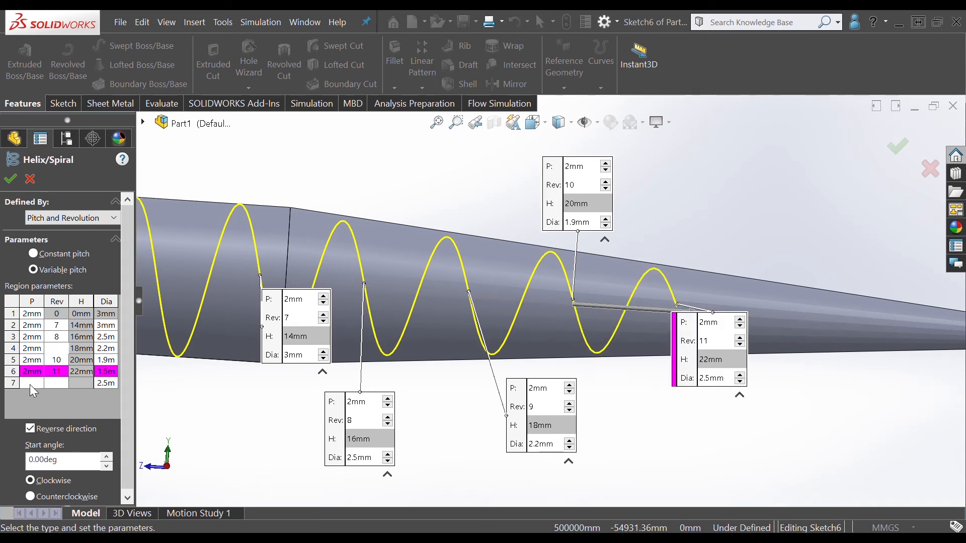
{"action": "type", "text": "2mm"}
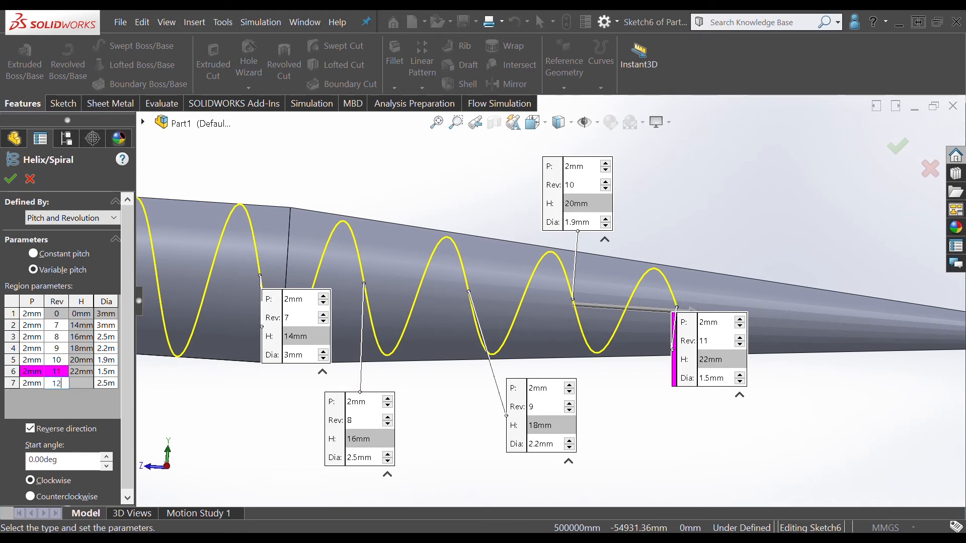
{"action": "left_click", "coordinate": [110, 383]}
{"action": "type", "text": "1"}
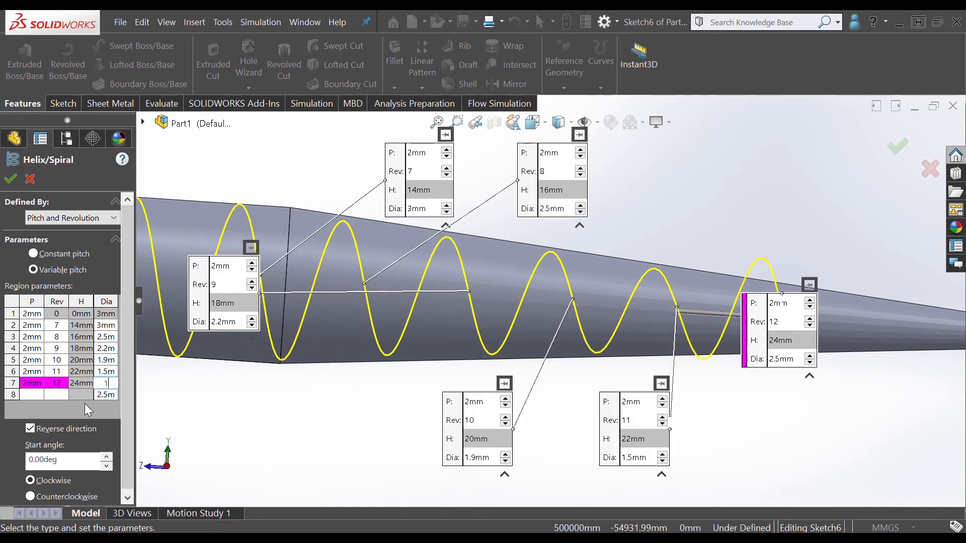
Add an eighth helix region with a 2 mm pitch, 13 revolutions and a 1 mm diameter
{"action": "left_click", "coordinate": [38, 397]}
{"action": "type", "text": "2mm"}
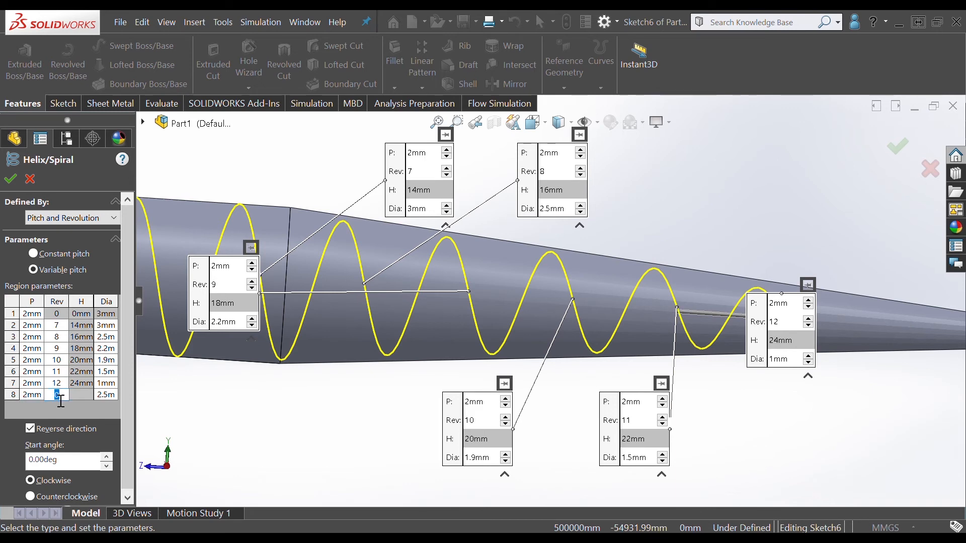
{"action": "left_click", "coordinate": [101, 396]}
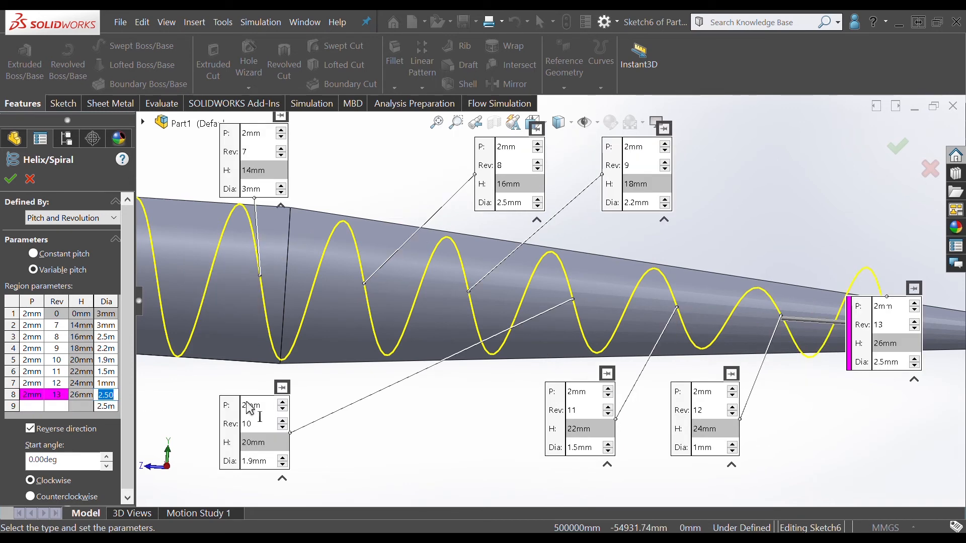
{"action": "type", "text": "1"}
Add a ninth helix region with a 2 mm pitch and 14 revolutions
{"action": "left_click", "coordinate": [38, 407]}
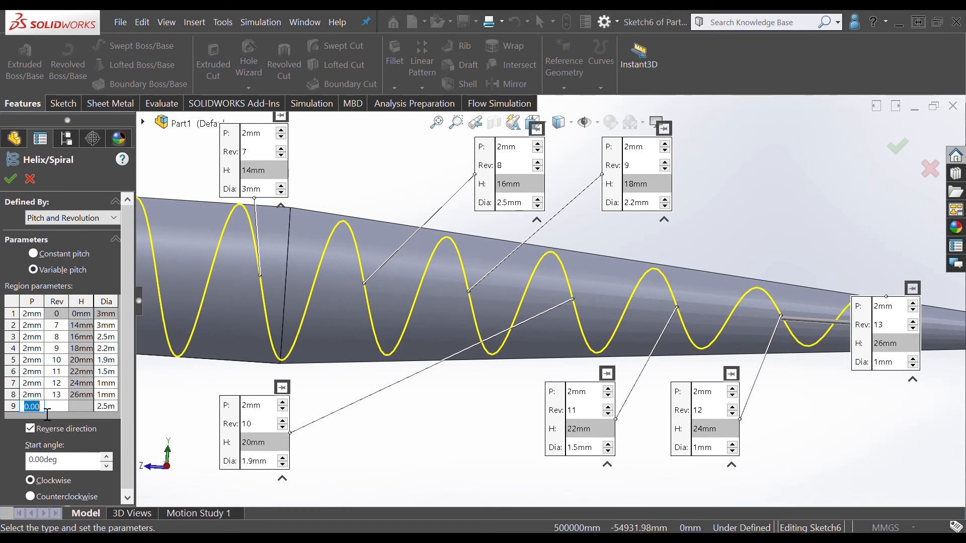
{"action": "type", "text": "2"}
{"action": "left_click", "coordinate": [52, 407]}
{"action": "type", "text": "14"}
{"action": "left_click", "coordinate": [115, 403]}
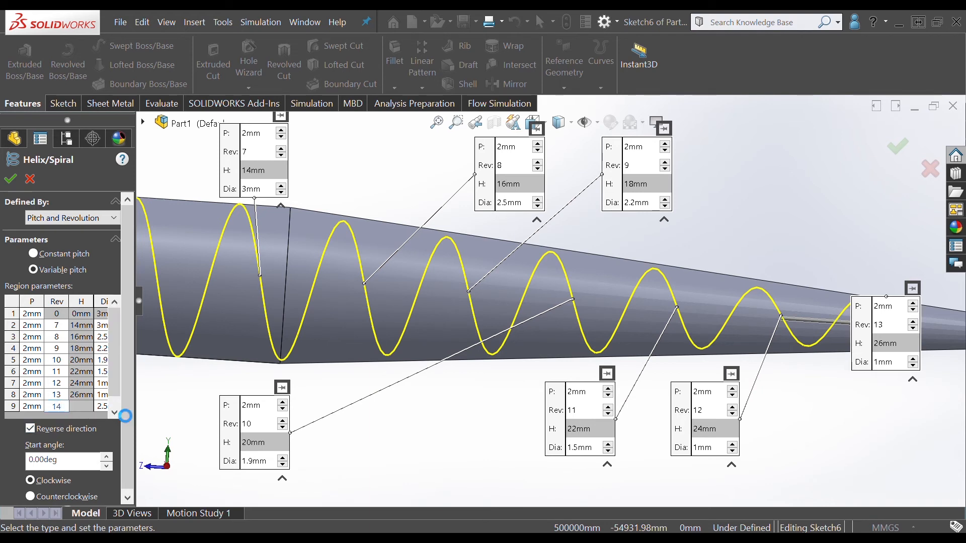
Set the ninth helix region's diameter to 0.5 mm so the curve narrows towards the screw tip
{"action": "left_click_drag", "start_coordinate": [65, 412], "coordinate": [85, 412]}
{"action": "left_click", "coordinate": [84, 392]}
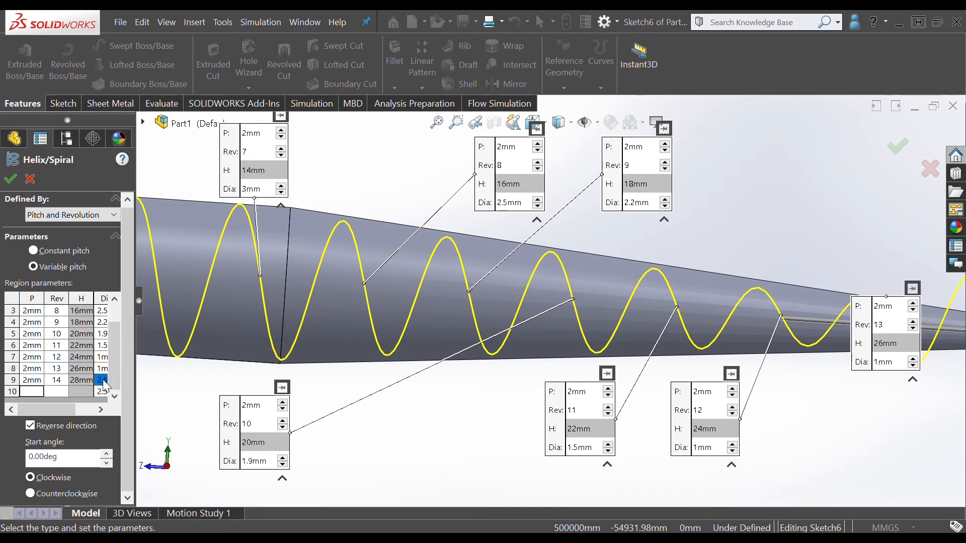
{"action": "left_click", "coordinate": [103, 381]}
{"action": "double_click", "coordinate": [84, 382]}
{"action": "left_click_drag", "start_coordinate": [87, 384], "coordinate": [81, 385]}
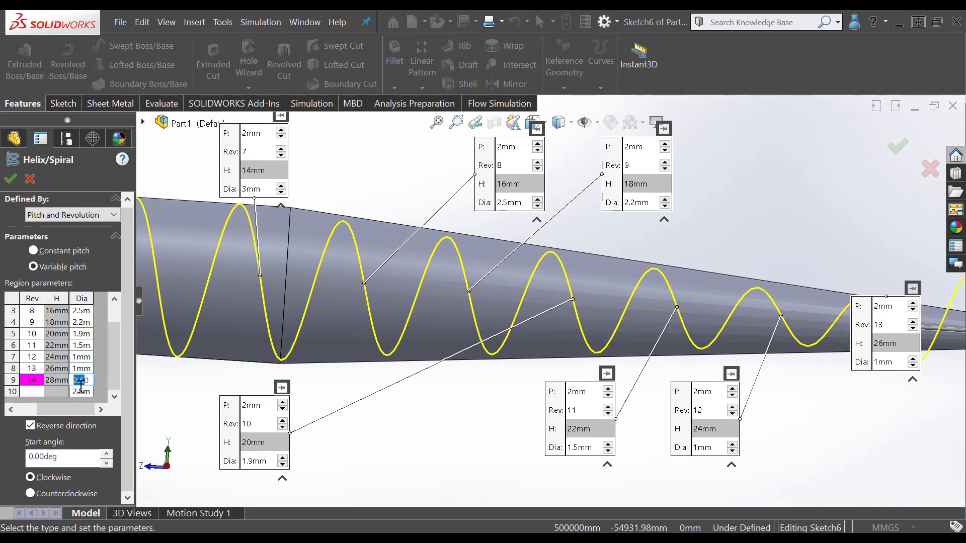
{"action": "type", "text": "0"}
{"action": "scroll", "coordinate": [768, 351], "scroll_direction": "up", "scroll_amount": 3}
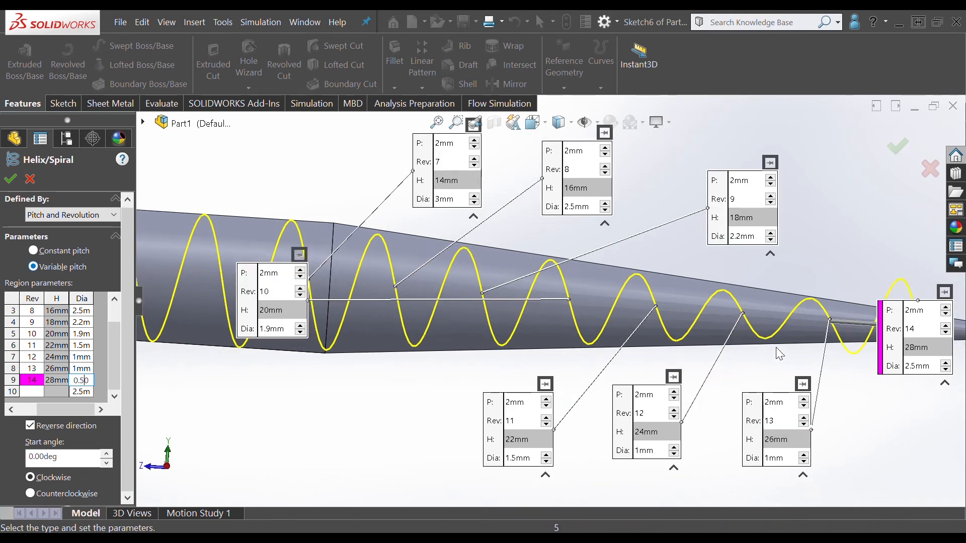
{"action": "scroll", "coordinate": [797, 320], "scroll_direction": "down", "scroll_amount": 4}
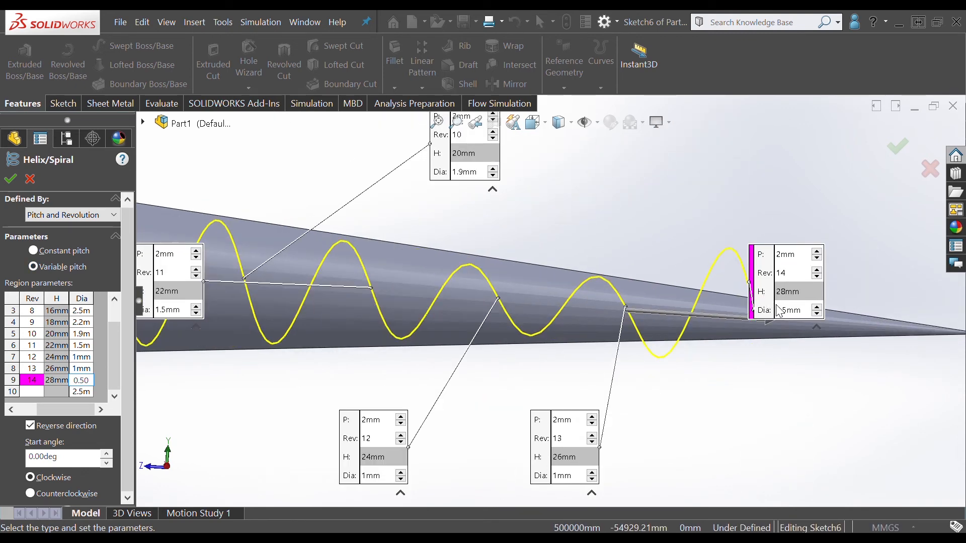
{"action": "left_click", "coordinate": [87, 394]}
{"action": "scroll", "coordinate": [716, 368], "scroll_direction": "up", "scroll_amount": 1}
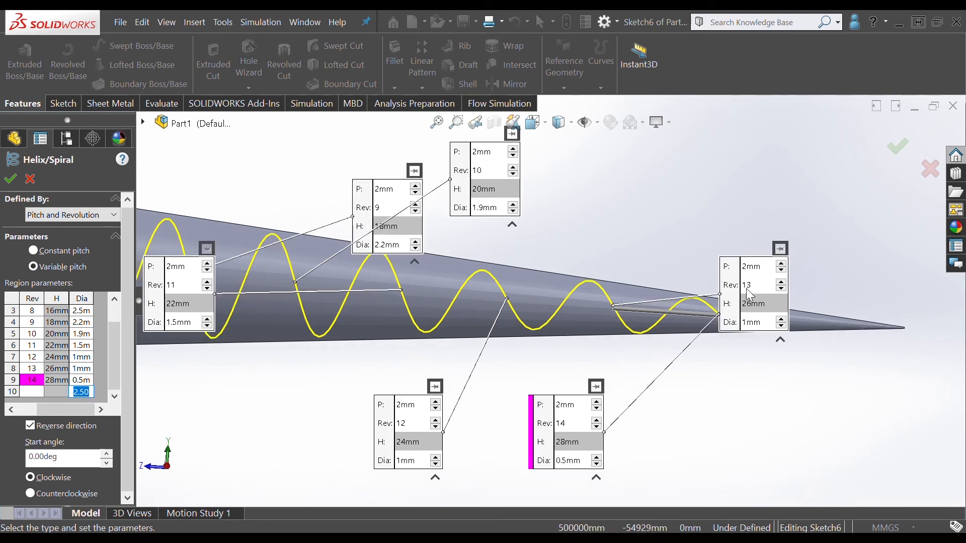
Finish the variable-pitch helix with its nine defined regions
{"action": "left_click_drag", "start_coordinate": [725, 285], "coordinate": [735, 398]}
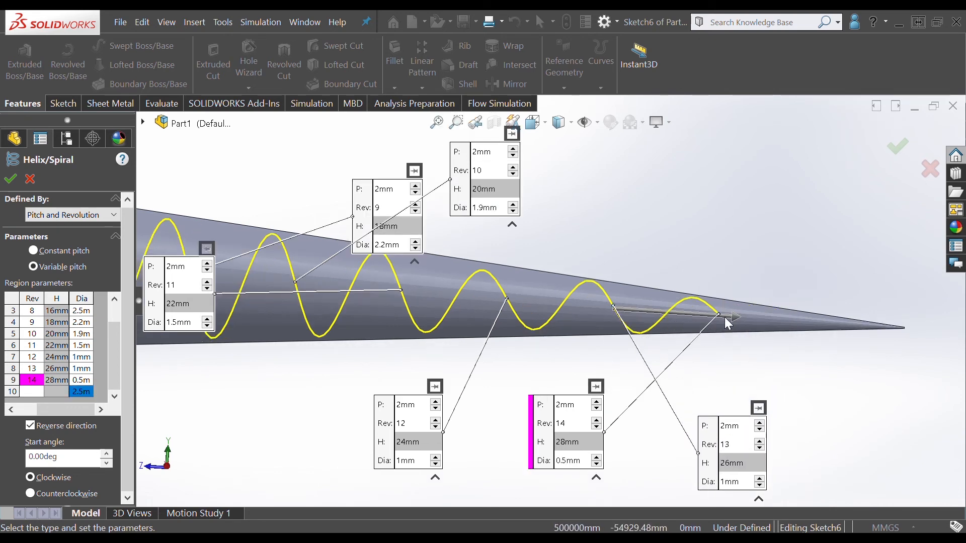
{"action": "left_click", "coordinate": [12, 181]}
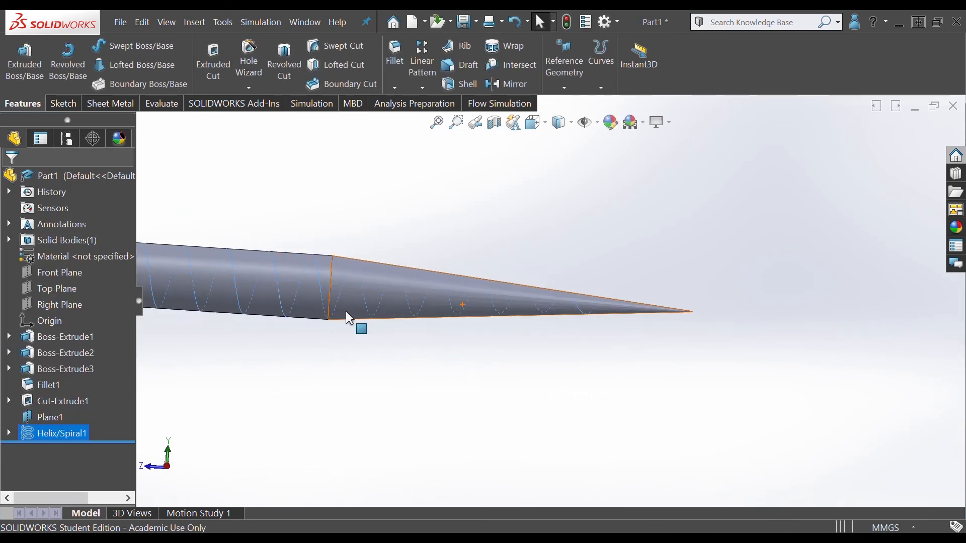
{"action": "scroll", "coordinate": [320, 284], "scroll_direction": "down", "scroll_amount": 5}
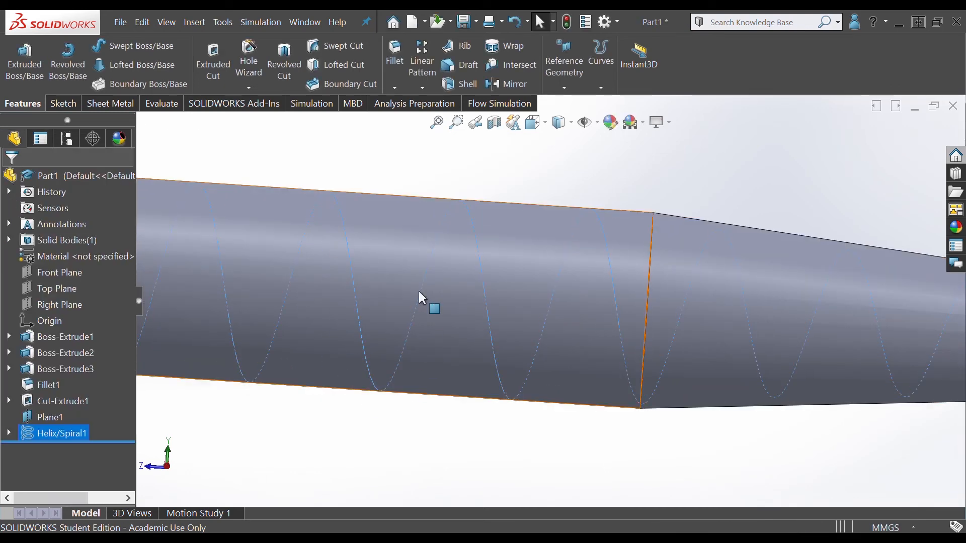
{"action": "scroll", "coordinate": [421, 302], "scroll_direction": "up", "scroll_amount": 5}
Hide Plane1, the reference plane where the screw's head meets the body
{"action": "left_click", "coordinate": [448, 392]}
{"action": "middle_click_drag", "start_coordinate": [395, 306], "coordinate": [380, 260]}
{"action": "left_click", "coordinate": [378, 260]}
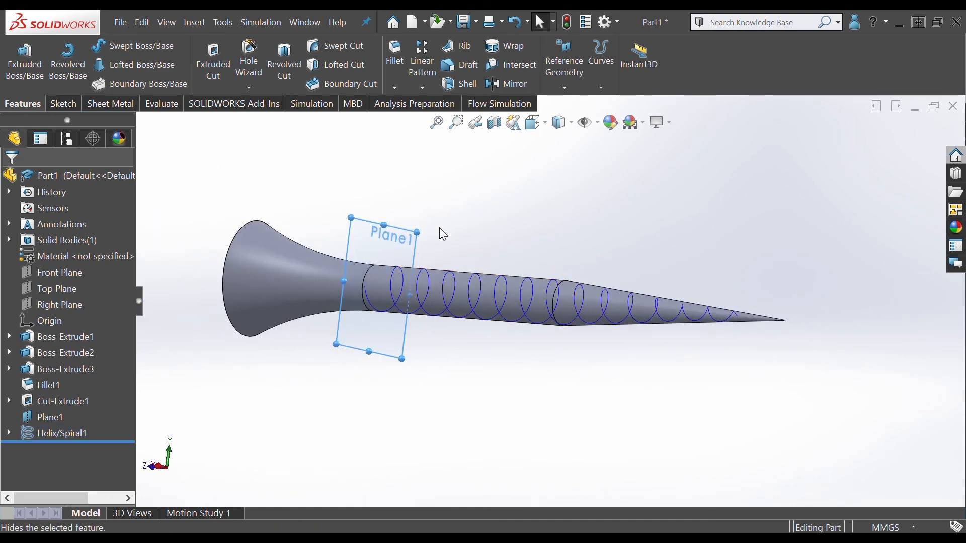
{"action": "scroll", "coordinate": [439, 228], "scroll_direction": "down", "scroll_amount": 5}
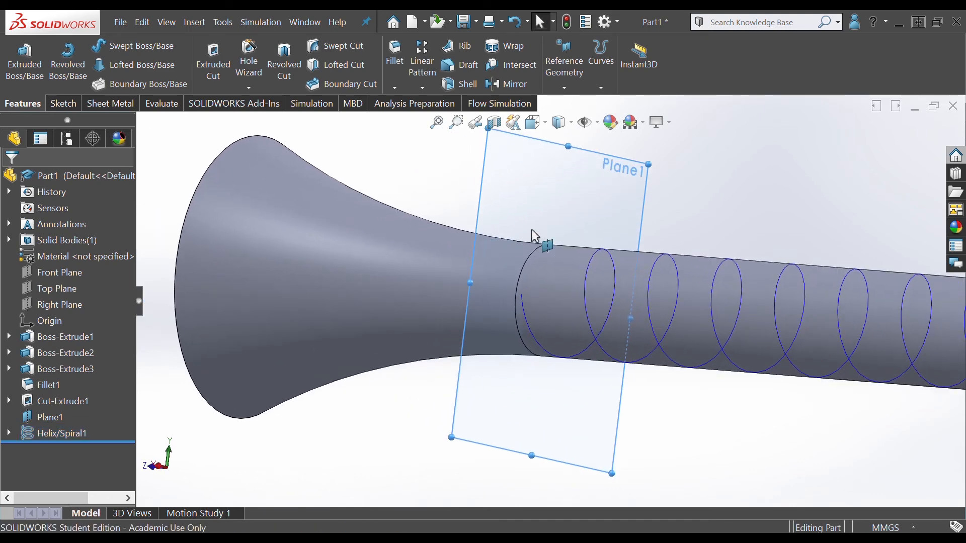
{"action": "left_click", "coordinate": [553, 213]}
{"action": "left_click", "coordinate": [593, 201]}
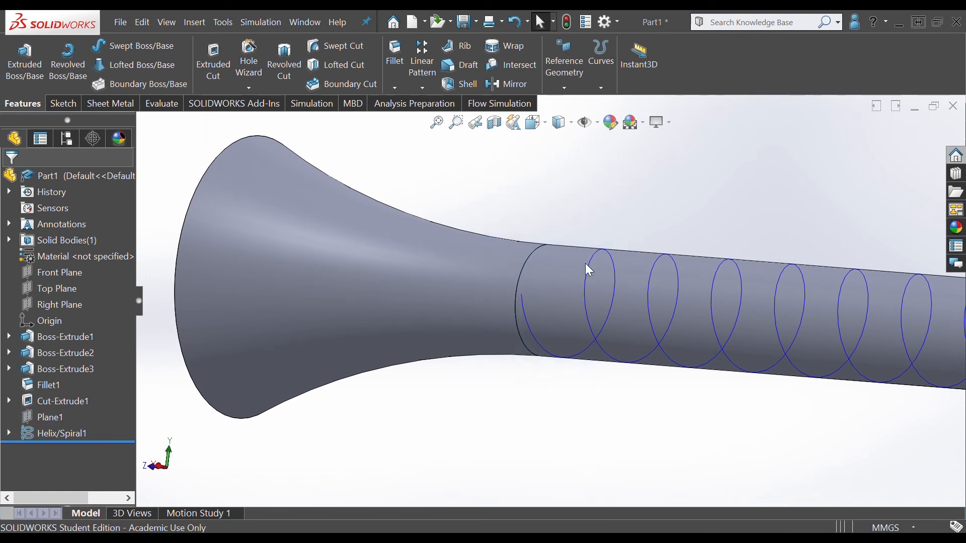
Start a new sketch on the Top Plane, with the screw viewed from the top
{"action": "scroll", "coordinate": [582, 306], "scroll_direction": "up", "scroll_amount": 6}
{"action": "middle_click_drag", "start_coordinate": [591, 345], "coordinate": [560, 359]}
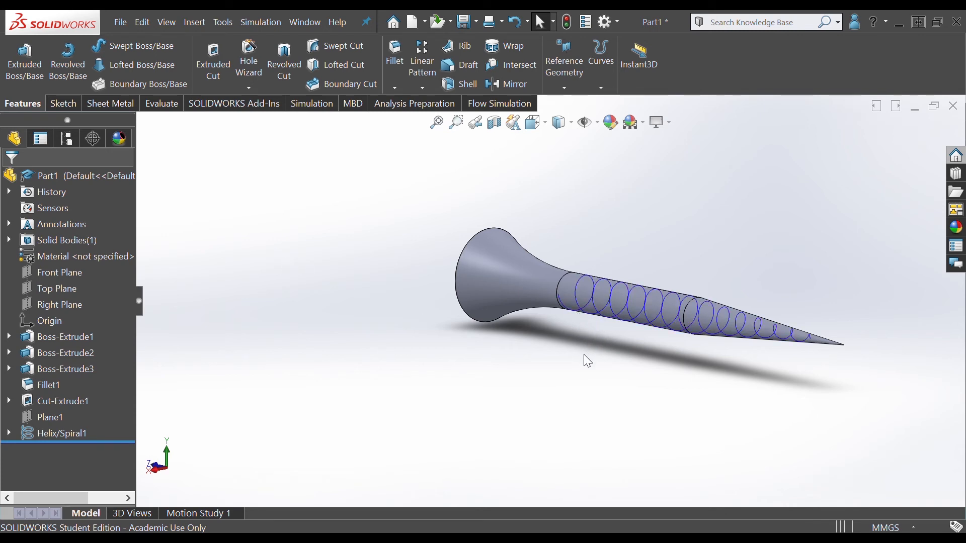
{"action": "middle_click_drag", "start_coordinate": [522, 352], "coordinate": [672, 340]}
{"action": "key", "text": "f"}
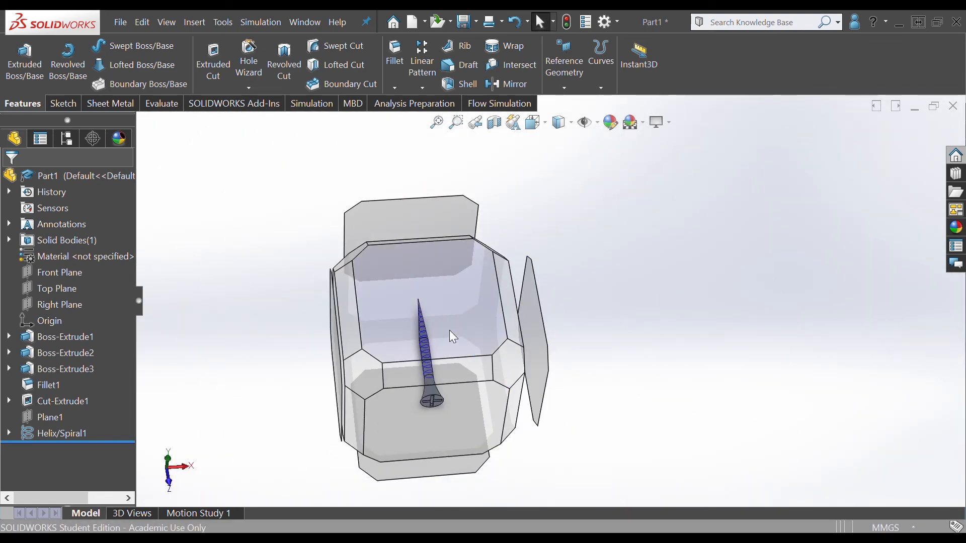
{"action": "key", "text": "ctrl+5"}
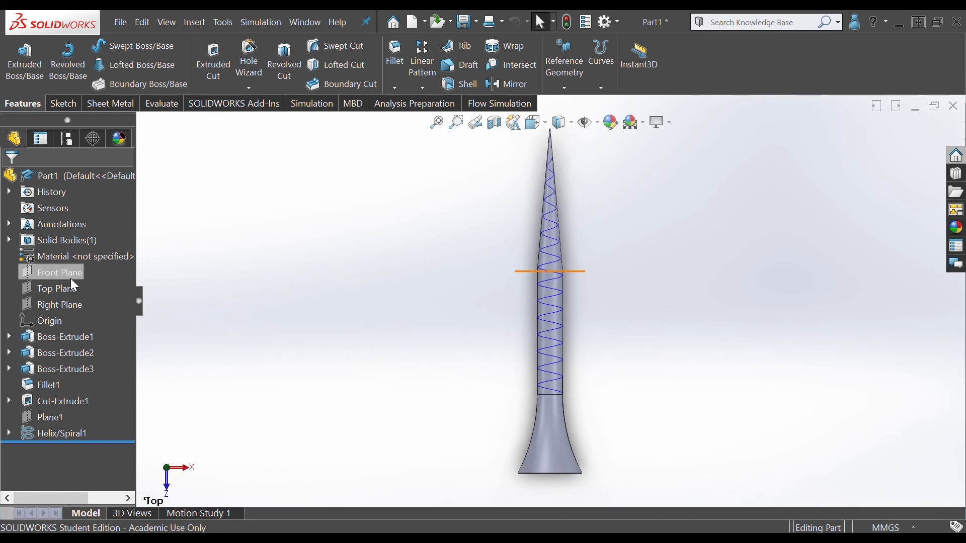
{"action": "left_click", "coordinate": [69, 291]}
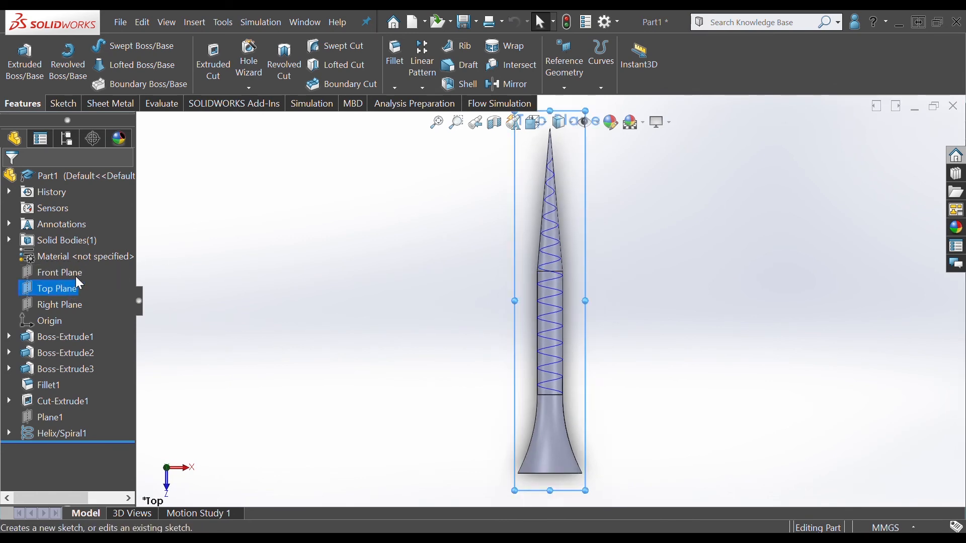
{"action": "left_click", "coordinate": [60, 104]}
{"action": "left_click", "coordinate": [21, 60]}
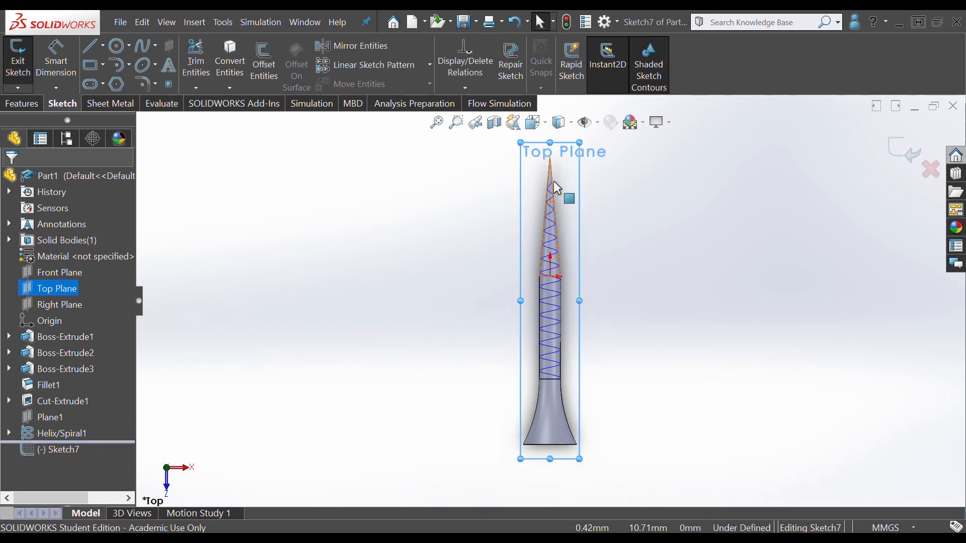
Sketch a closed triangle starting at the helix's end near the screw tip, with its inner side about 0.67 mm long
{"action": "scroll", "coordinate": [551, 255], "scroll_direction": "down", "scroll_amount": 6}
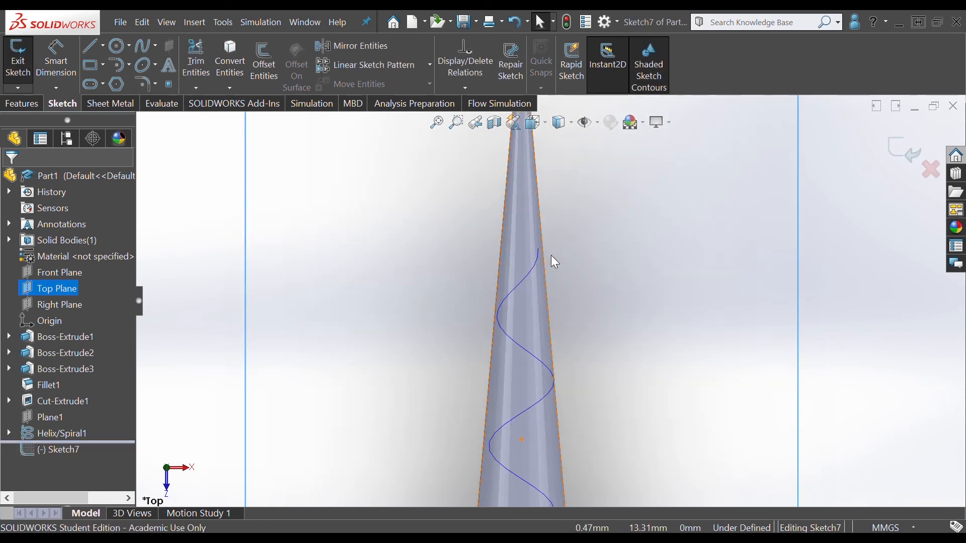
{"action": "scroll", "coordinate": [534, 245], "scroll_direction": "up", "scroll_amount": 4}
{"action": "scroll", "coordinate": [535, 246], "scroll_direction": "down", "scroll_amount": 2}
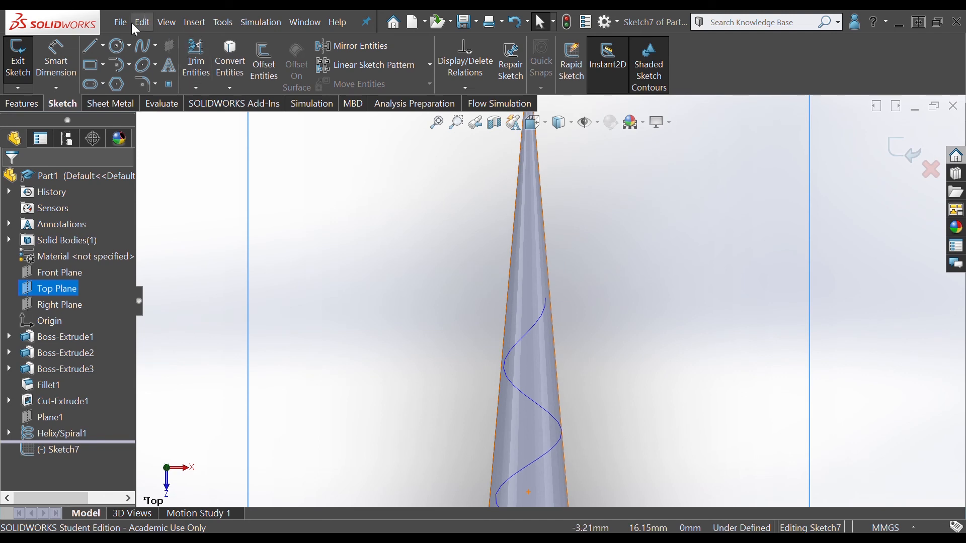
{"action": "left_click", "coordinate": [92, 46]}
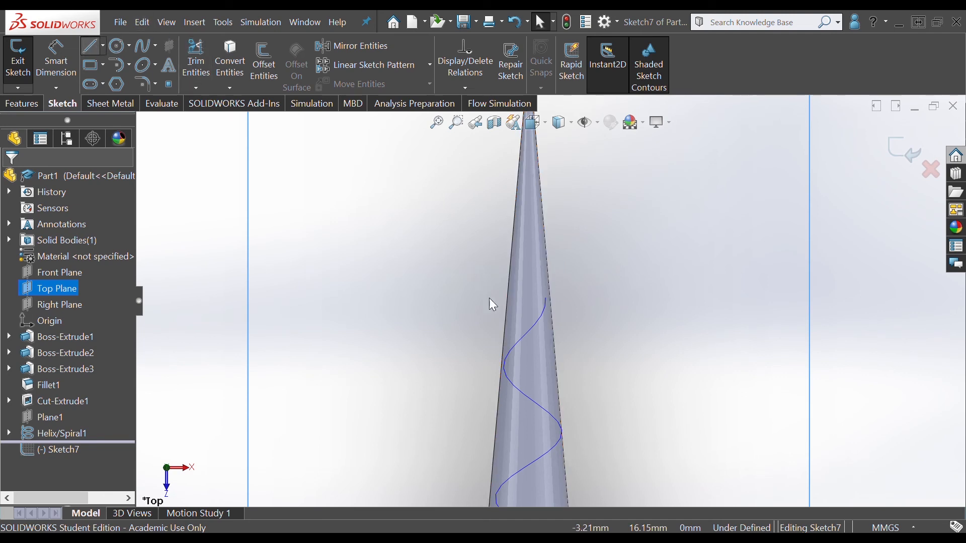
{"action": "left_click", "coordinate": [549, 300]}
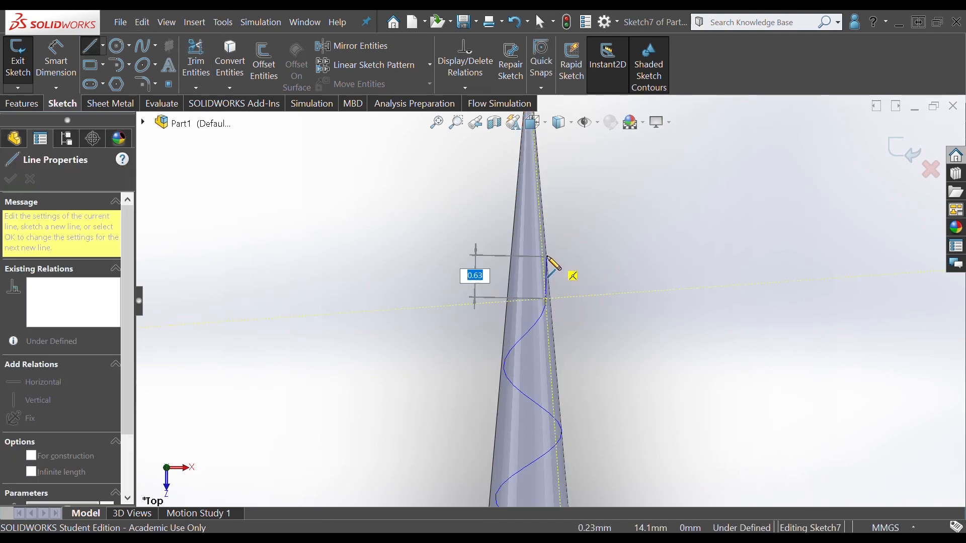
{"action": "left_click", "coordinate": [547, 255]}
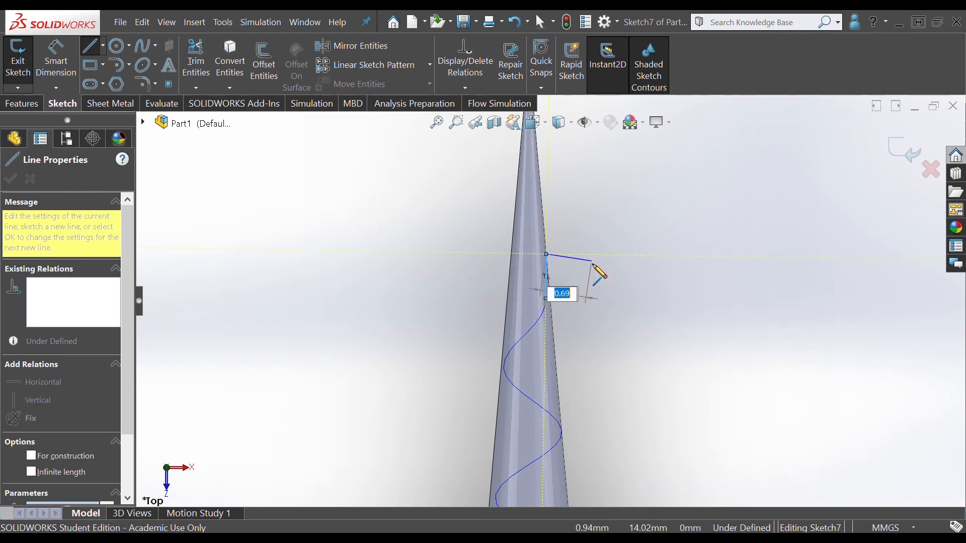
{"action": "left_click", "coordinate": [595, 265]}
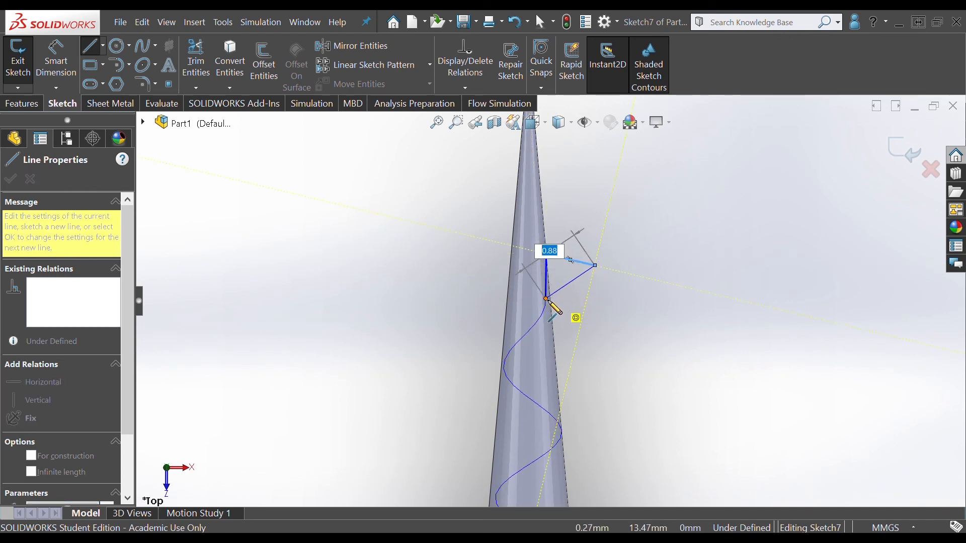
{"action": "left_click", "coordinate": [549, 300]}
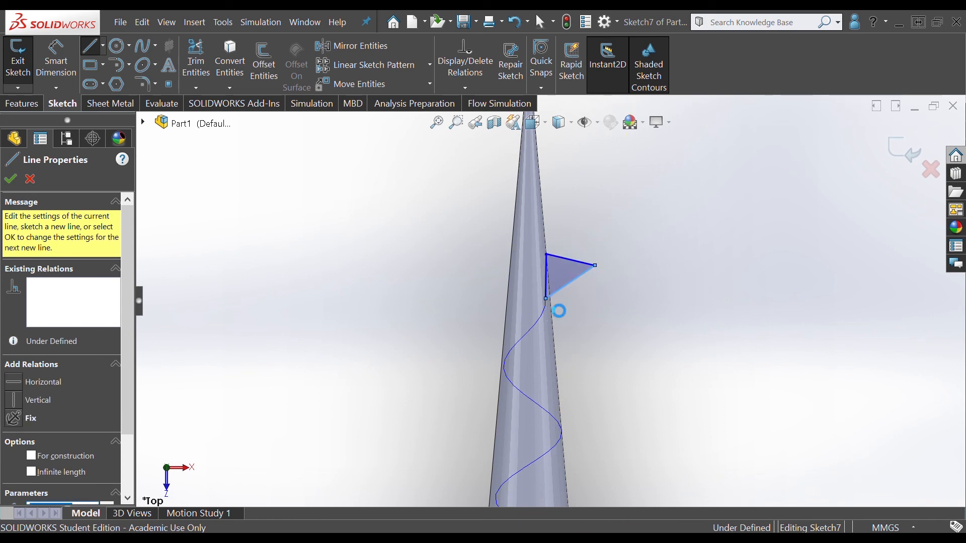
{"action": "key", "text": "Escape"}
Dimension the triangle's inner side along the screw at 0.60 mm
{"action": "left_click", "coordinate": [547, 280]}
{"action": "left_click", "coordinate": [469, 280]}
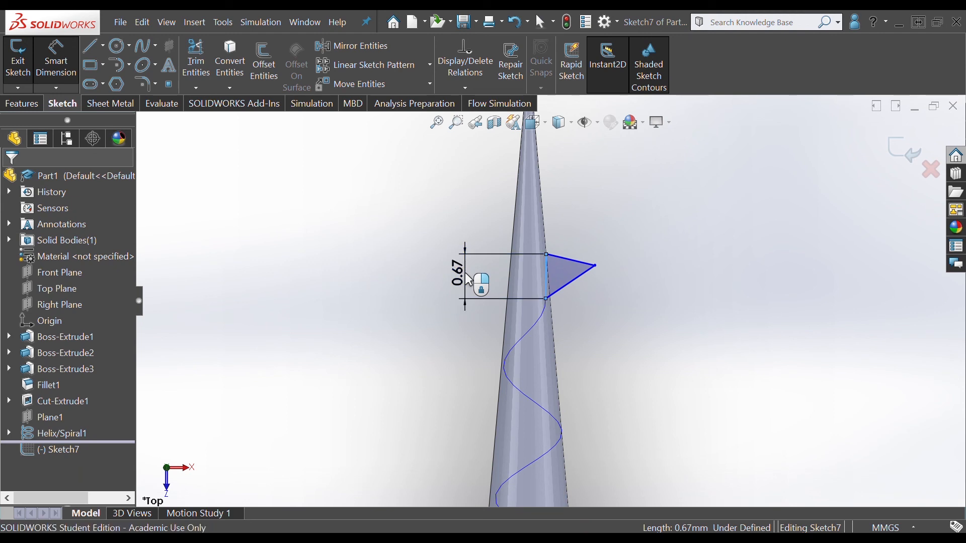
{"action": "type", "text": "0.60mm"}
{"action": "key", "text": "Return"}
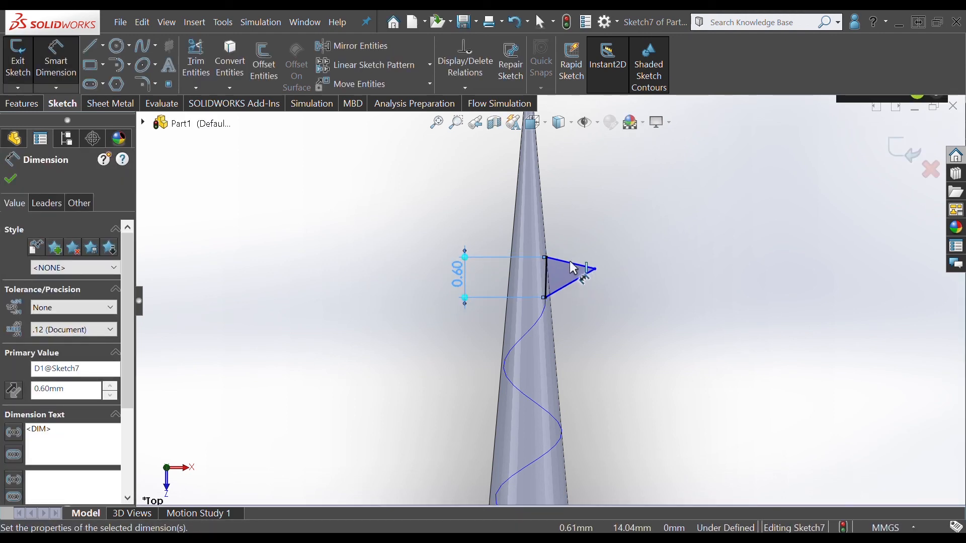
Dimension the triangle's upper slanted side at 0.70 mm
{"action": "left_click", "coordinate": [578, 265]}
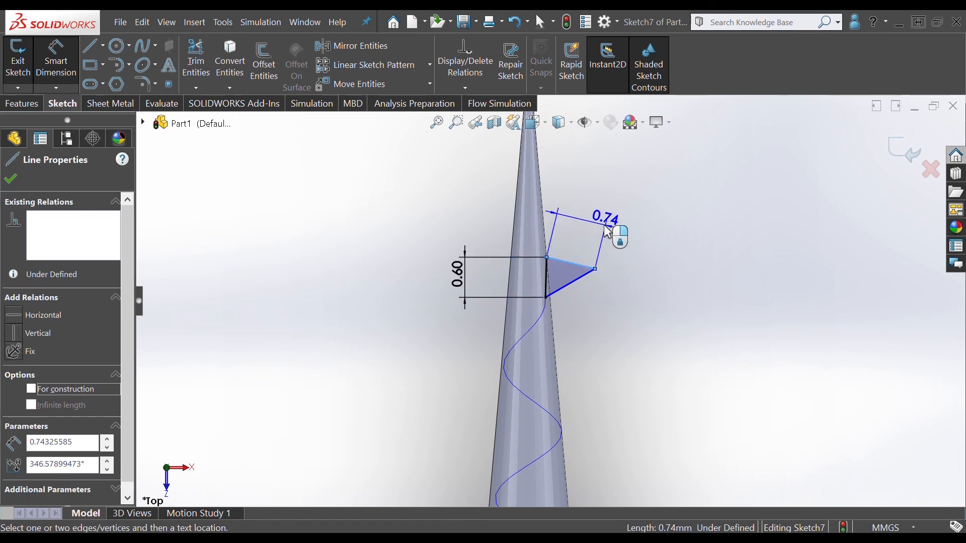
{"action": "left_click", "coordinate": [607, 230]}
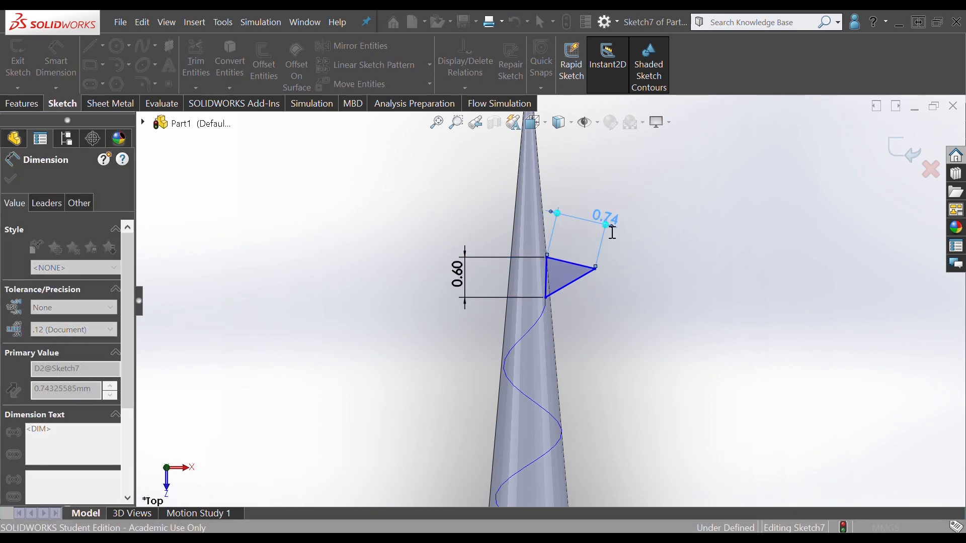
{"action": "type", "text": "0.70mm"}
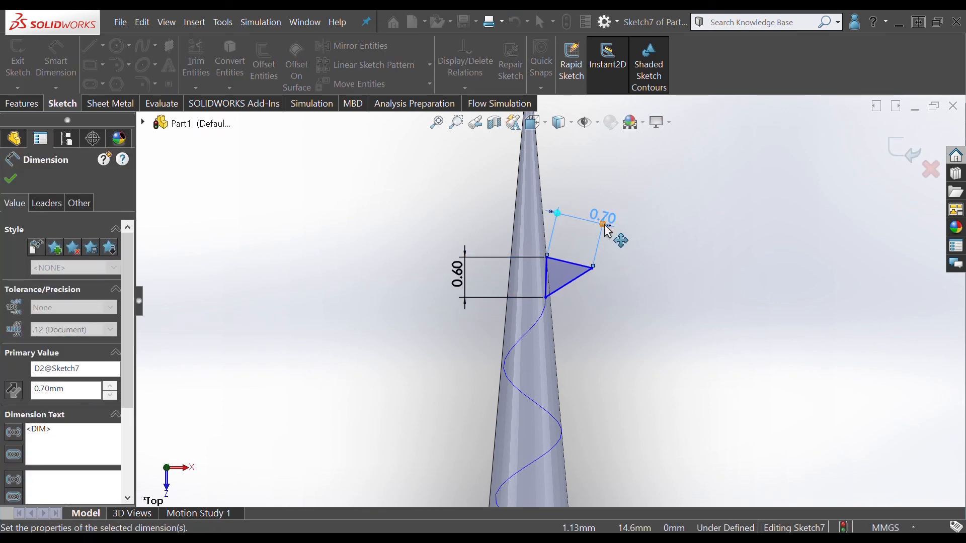
{"action": "key", "text": "Return"}
{"action": "left_click", "coordinate": [15, 183]}
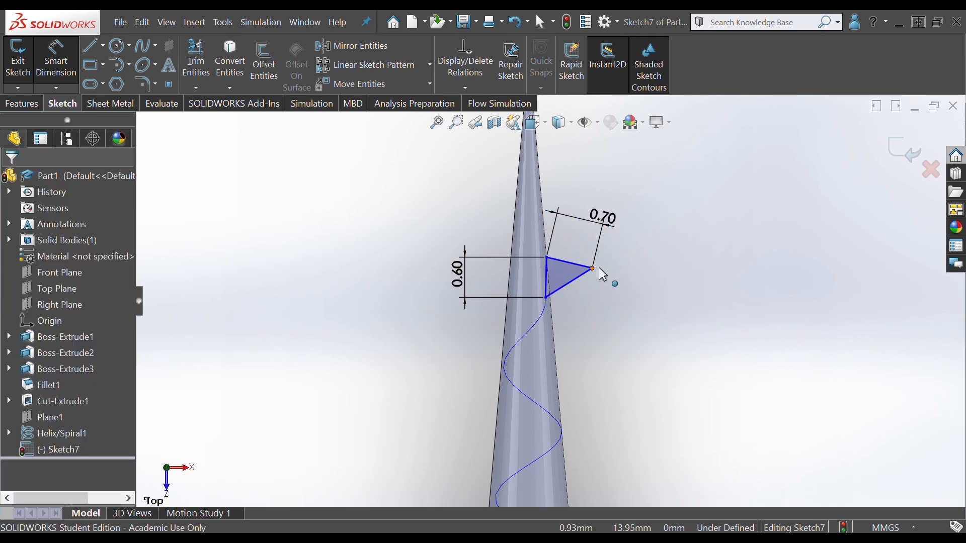
{"action": "left_click", "coordinate": [573, 264]}
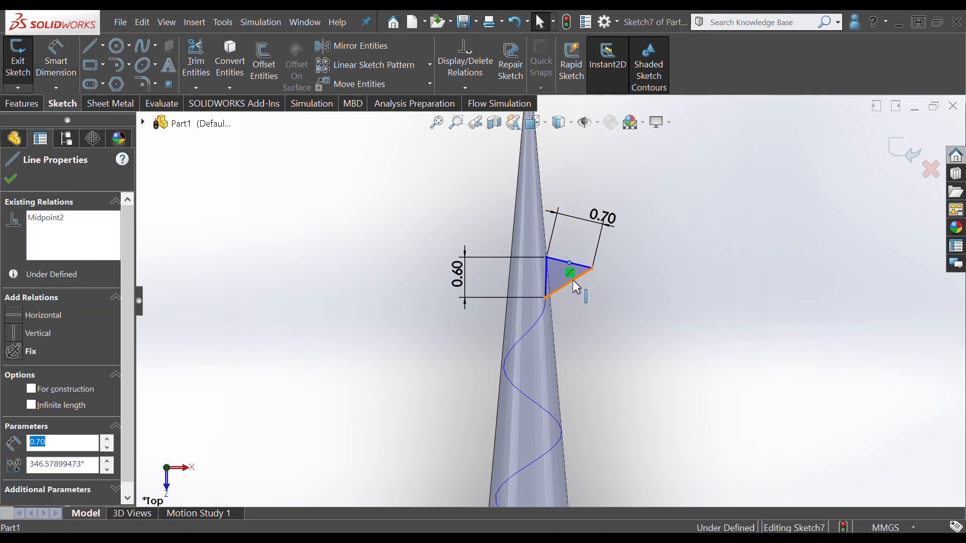
{"action": "left_click", "coordinate": [574, 279], "text": "ctrl"}
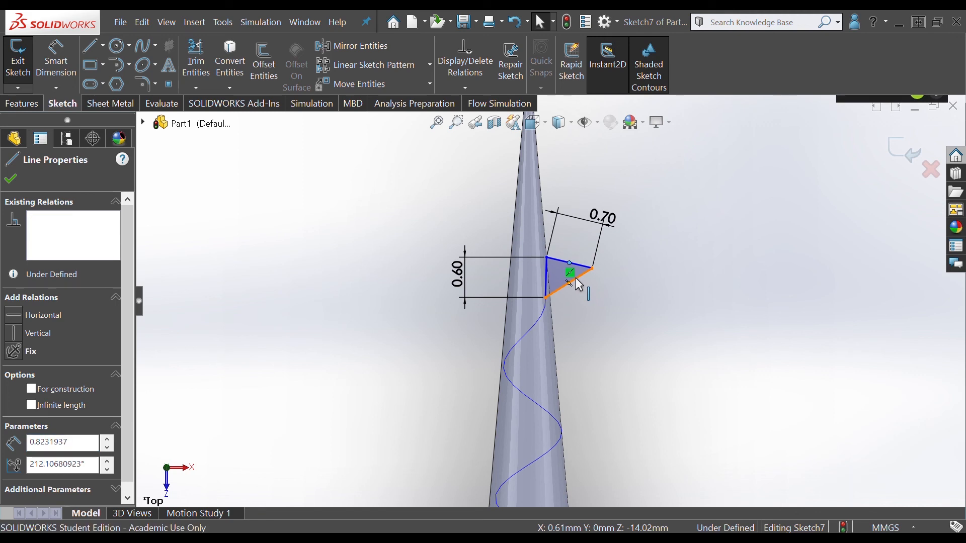
{"action": "left_click", "coordinate": [399, 403]}
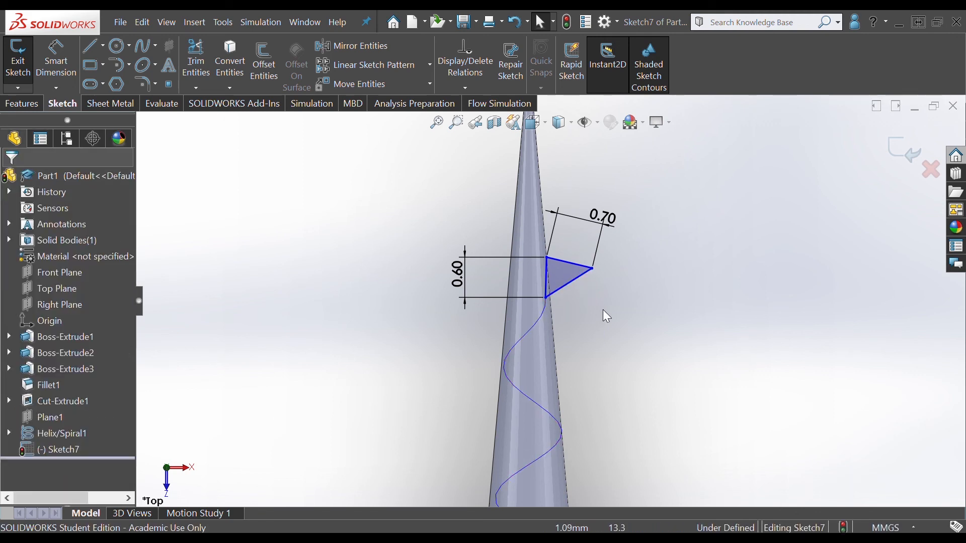
Add an Equal relation between the triangle's two slanted outer sides
{"action": "left_click", "coordinate": [582, 273]}
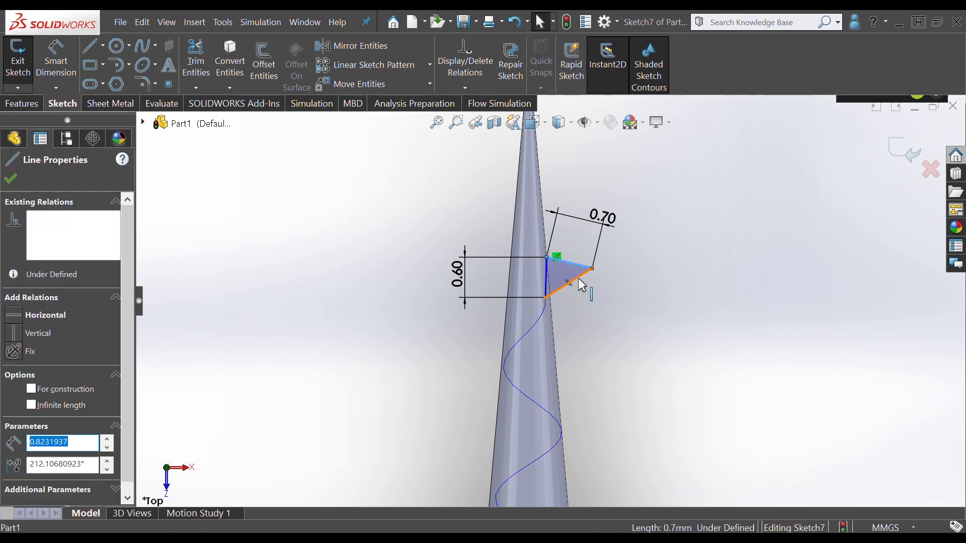
{"action": "left_click", "coordinate": [578, 280], "text": "ctrl"}
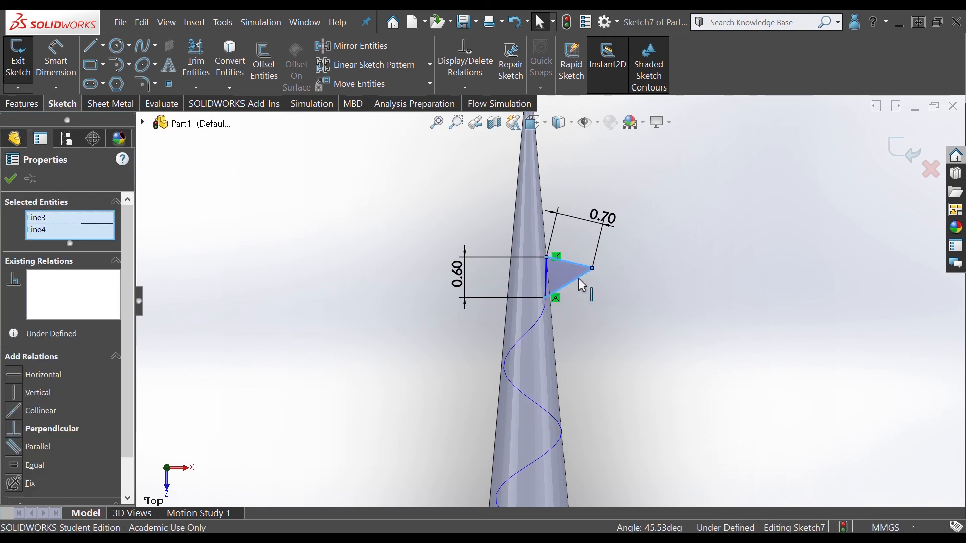
{"action": "left_click", "coordinate": [18, 465]}
{"action": "left_click", "coordinate": [704, 357]}
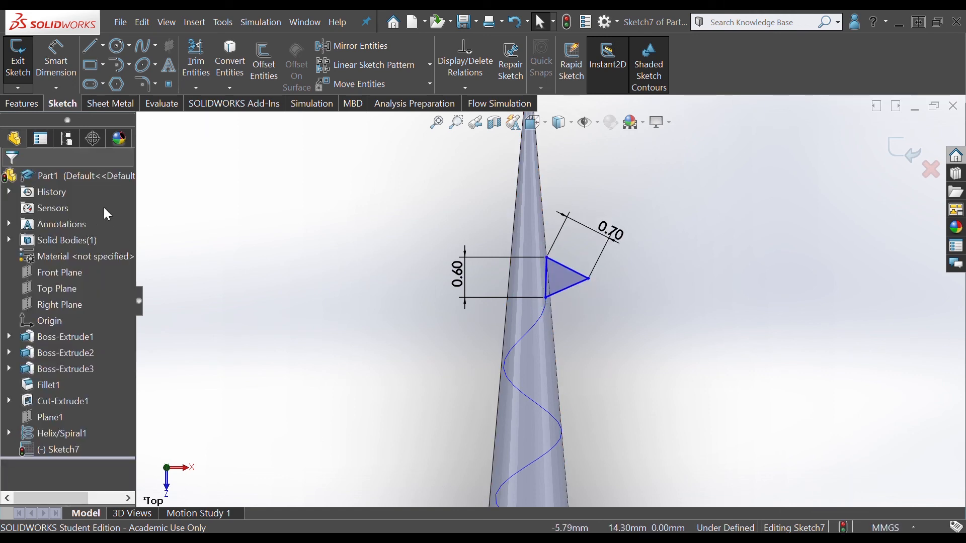
Create a Swept Boss/Base thread using the triangle sketch as the profile and the helix as the path
{"action": "left_click", "coordinate": [31, 105]}
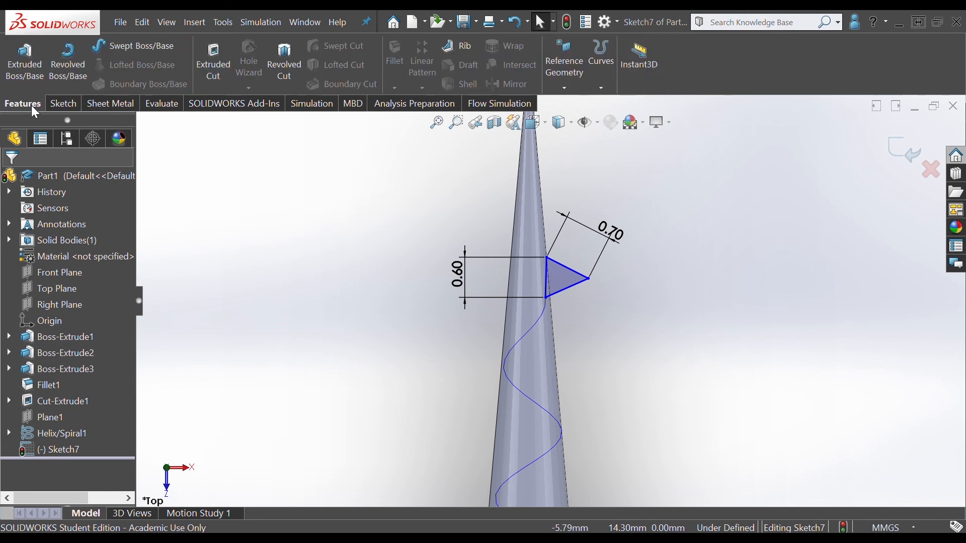
{"action": "left_click", "coordinate": [122, 46]}
{"action": "scroll", "coordinate": [429, 352], "scroll_direction": "up", "scroll_amount": 2}
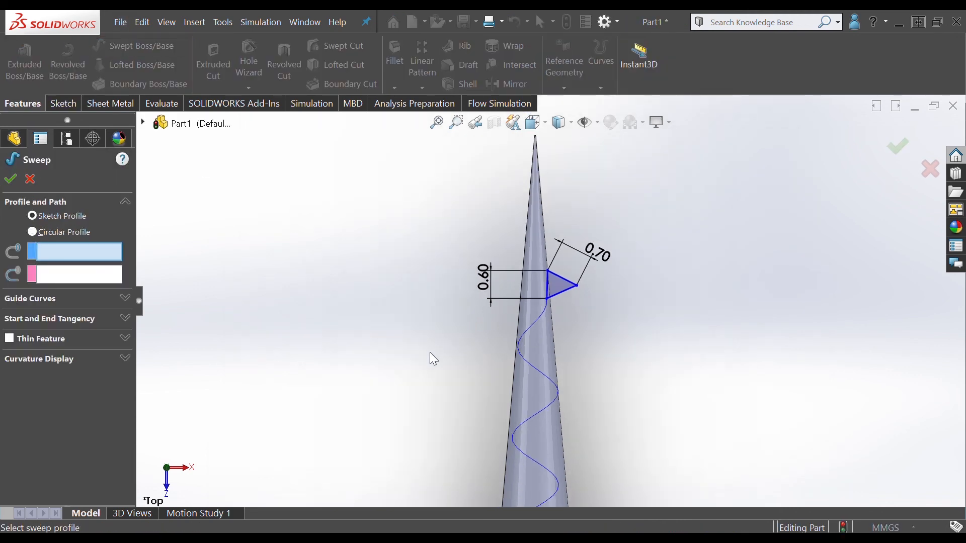
{"action": "scroll", "coordinate": [430, 352], "scroll_direction": "up", "scroll_amount": 2}
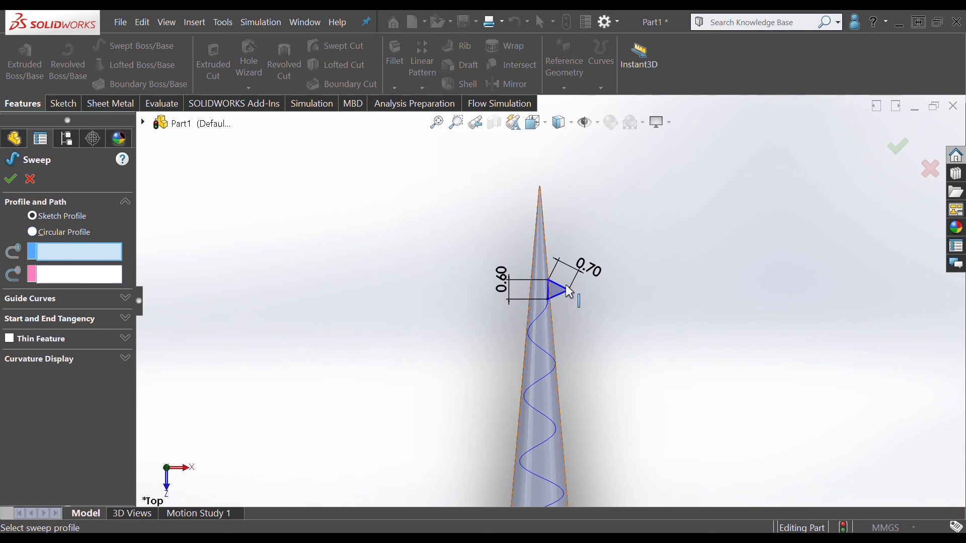
{"action": "scroll", "coordinate": [535, 304], "scroll_direction": "down", "scroll_amount": 3}
{"action": "left_click", "coordinate": [545, 292]}
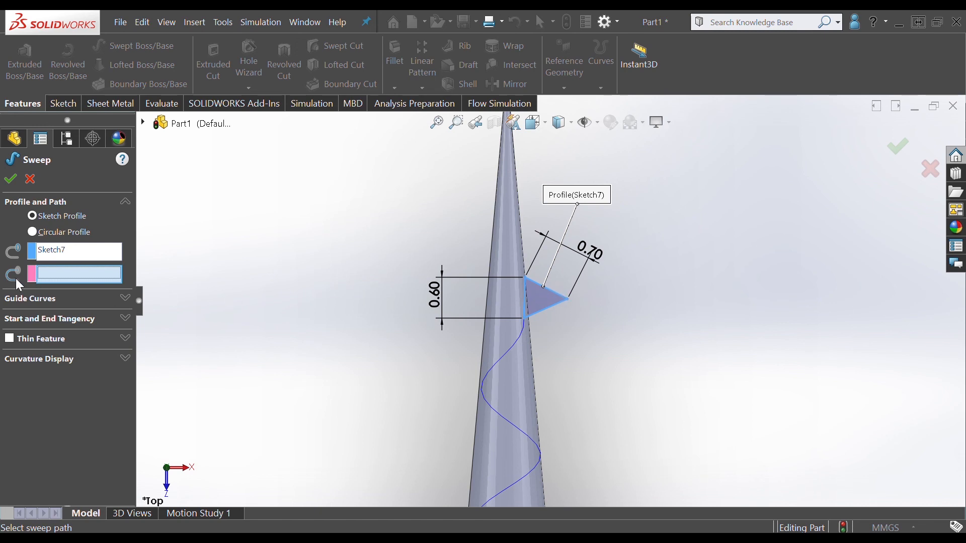
{"action": "left_click", "coordinate": [514, 347]}
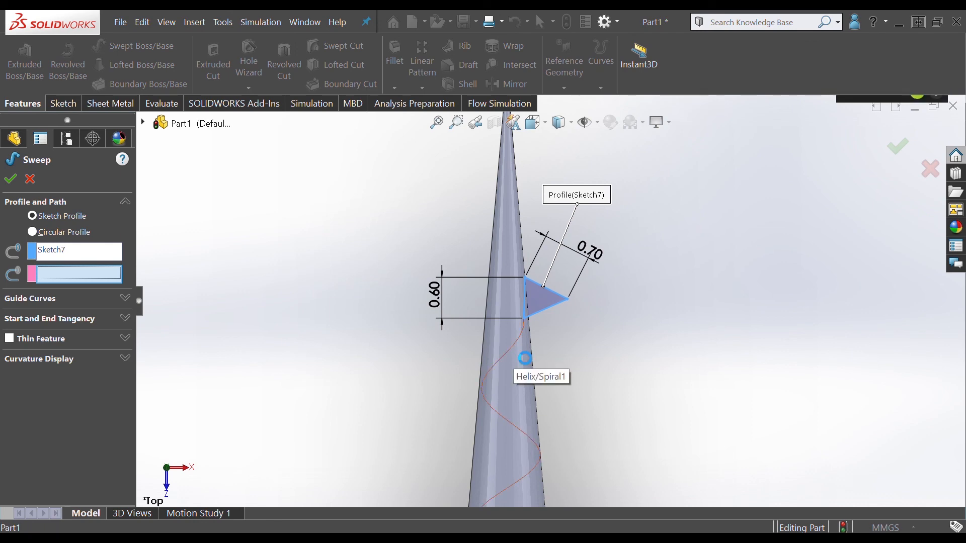
{"action": "scroll", "coordinate": [590, 372], "scroll_direction": "up", "scroll_amount": 6}
{"action": "middle_click_drag", "start_coordinate": [598, 320], "coordinate": [463, 390]}
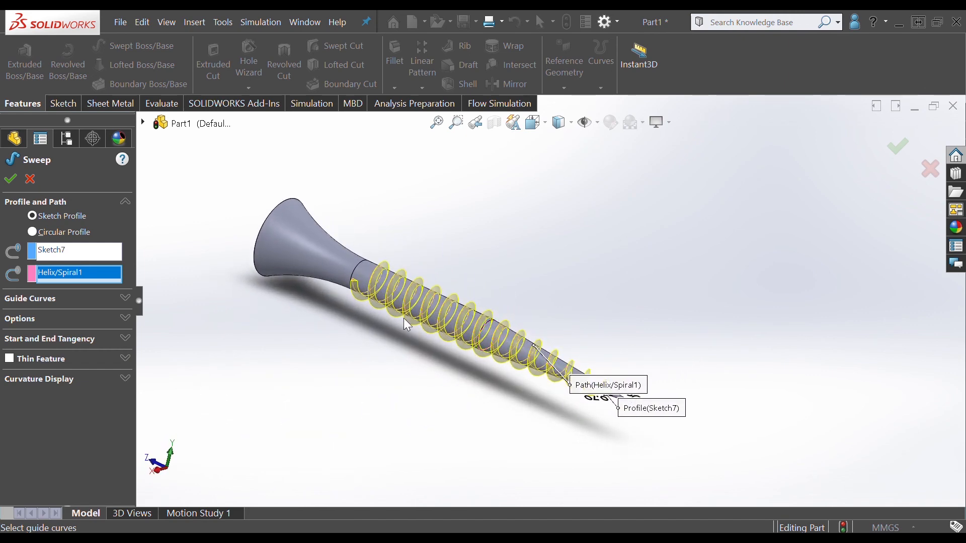
{"action": "left_click", "coordinate": [12, 187]}
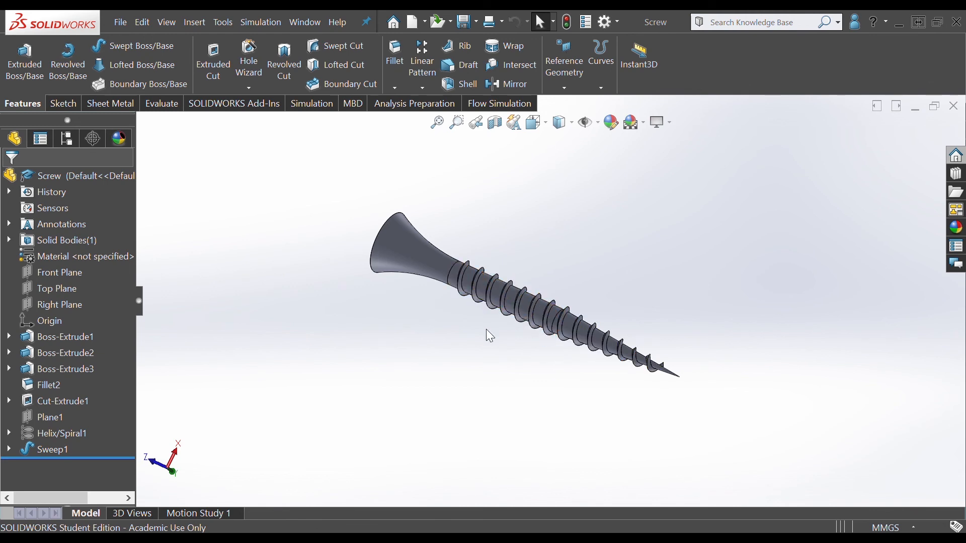
Examine the finished screw from several sides, checking the thread, the pointed tip and the cross recess in the head
{"action": "scroll", "coordinate": [633, 359], "scroll_direction": "down", "scroll_amount": 3}
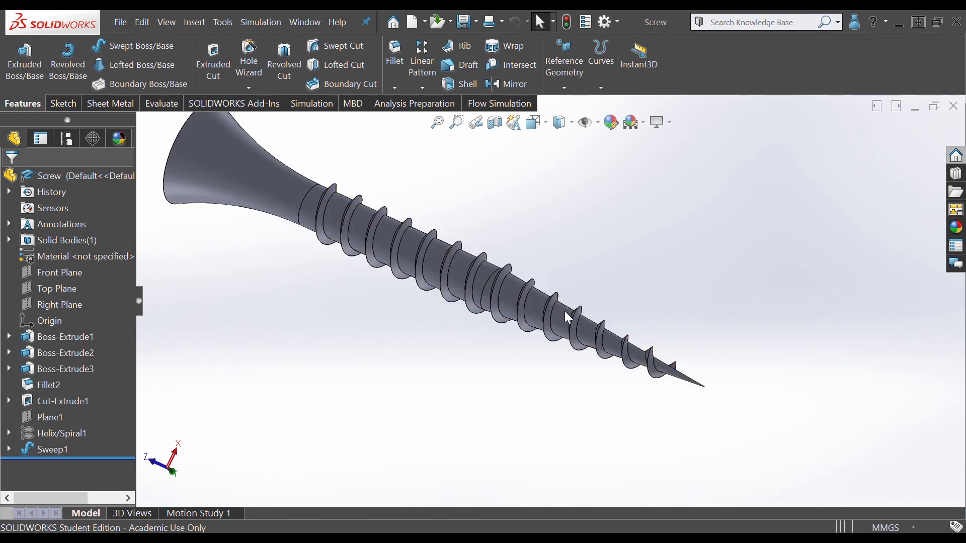
{"action": "middle_click_drag", "start_coordinate": [383, 322], "coordinate": [496, 414]}
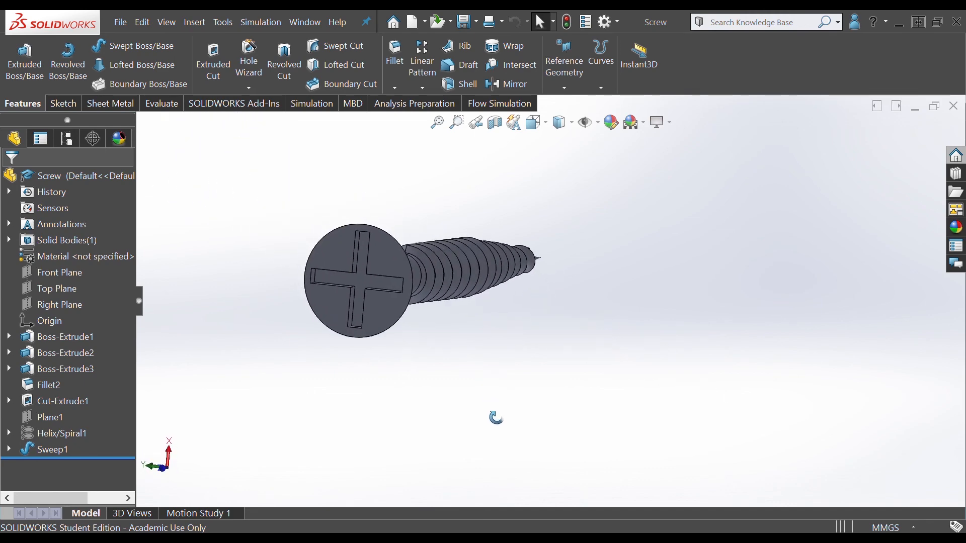
{"action": "middle_click_drag", "start_coordinate": [476, 333], "coordinate": [563, 341]}
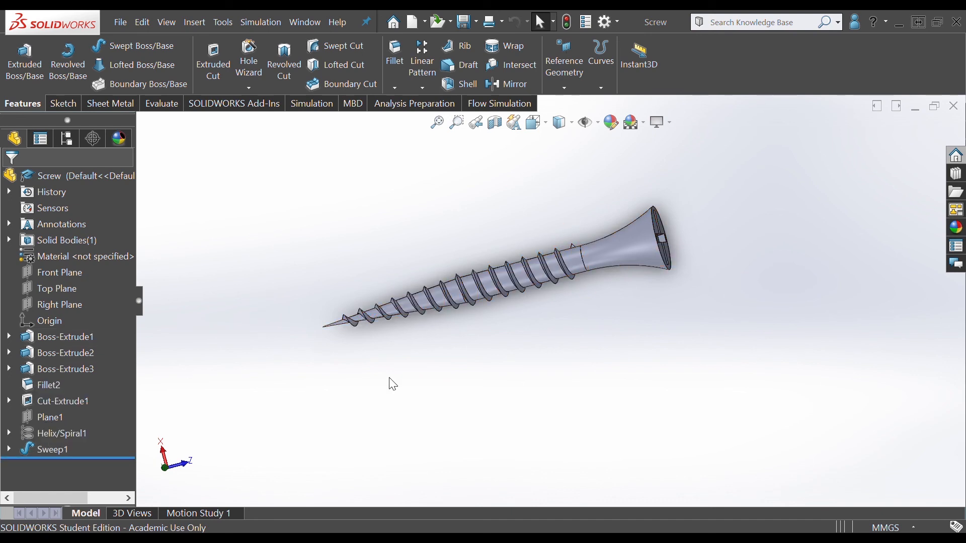
{"action": "scroll", "coordinate": [389, 378], "scroll_direction": "up", "scroll_amount": 1}
{"action": "middle_click_drag", "start_coordinate": [393, 385], "coordinate": [598, 348]}
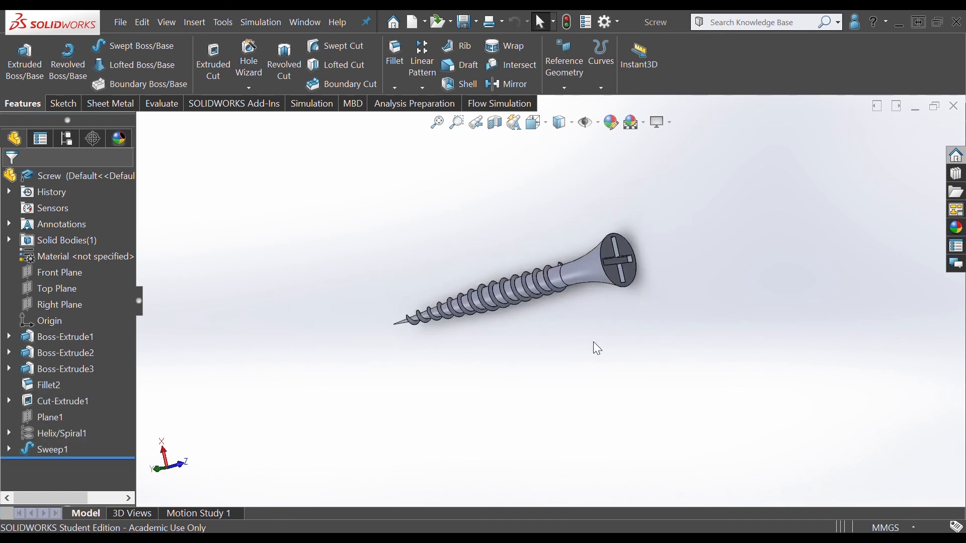